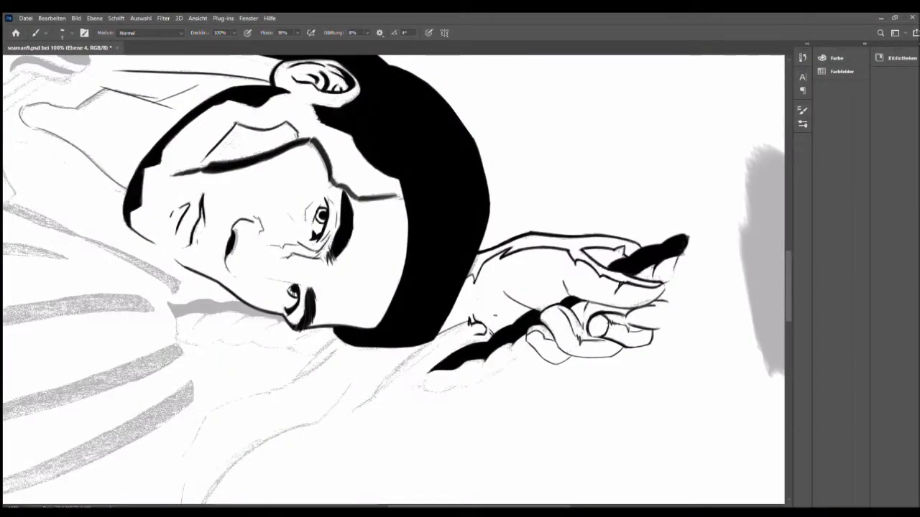
- Ink a tapered stroke under the cap and the braided rope's upper outline
key("ctrl+plus")
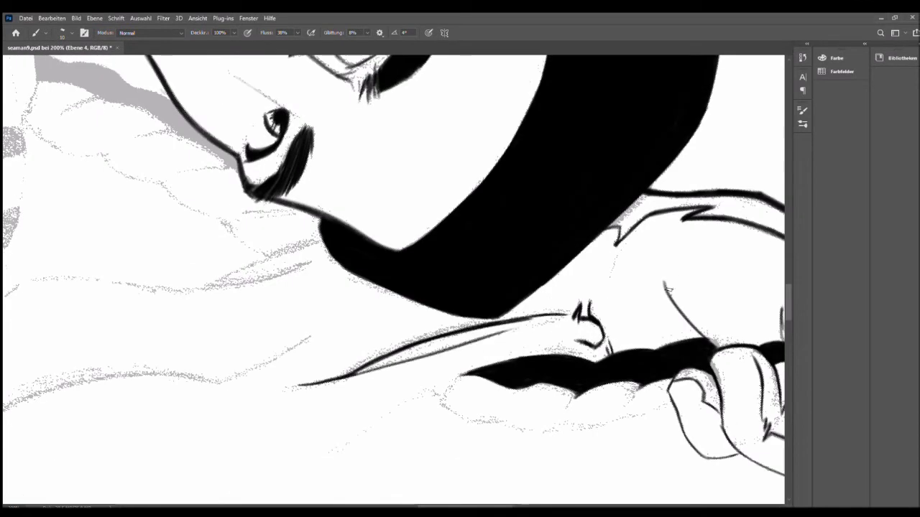
mouse_move(565, 314)
left_mouse_down()
mouse_move(402, 353)
mouse_move(356, 374)
left_mouse_up()
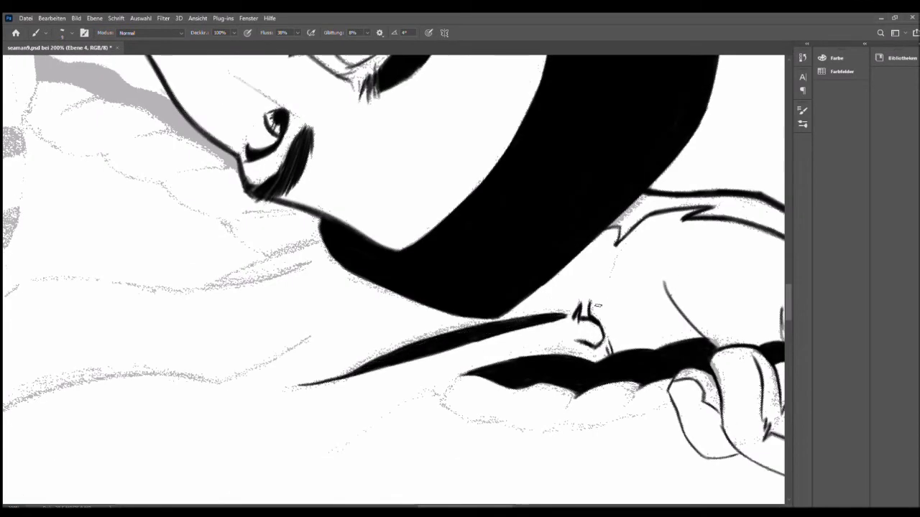
left_click_drag(565, 429, 623, 418)
left_click_drag(565, 429, 506, 430)
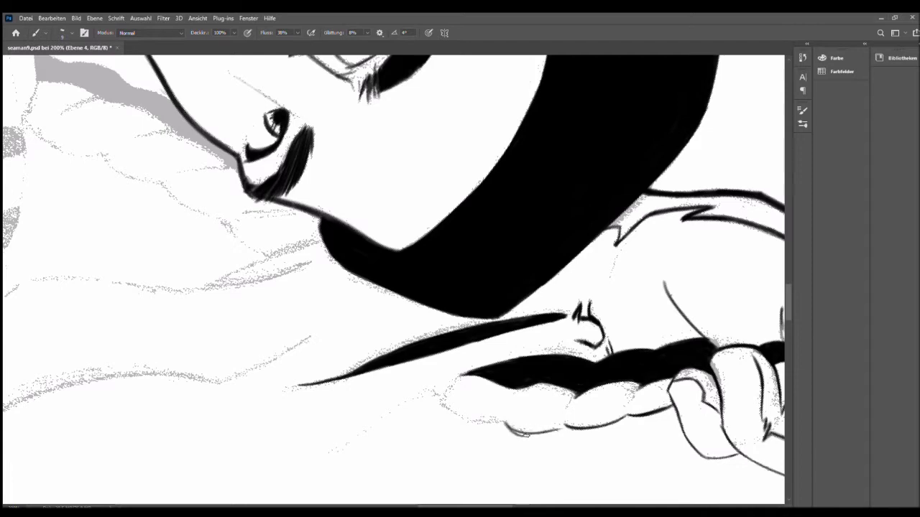
- Draw the long curved shirt line and join the shoulder's bottom curve to the outline
key("ctrl+minus")
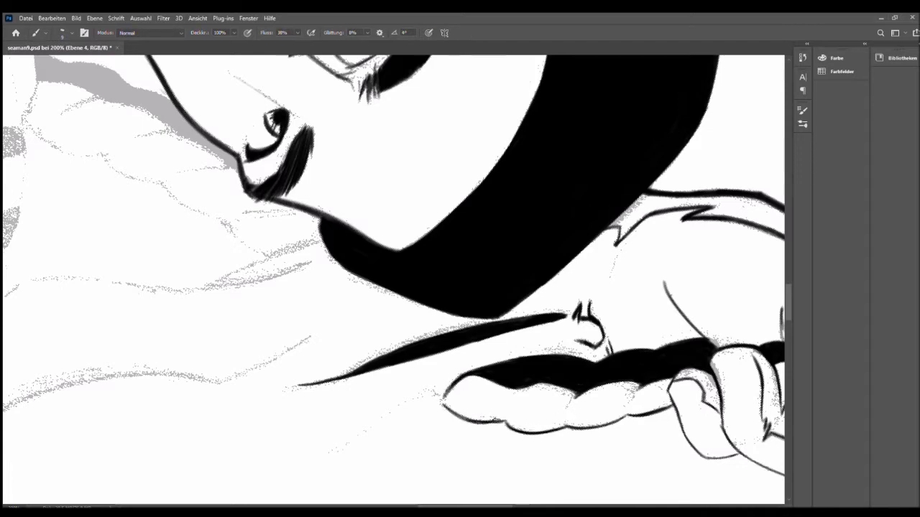
left_click_drag(377, 366, 330, 340)
left_click_drag(139, 337, 382, 335)
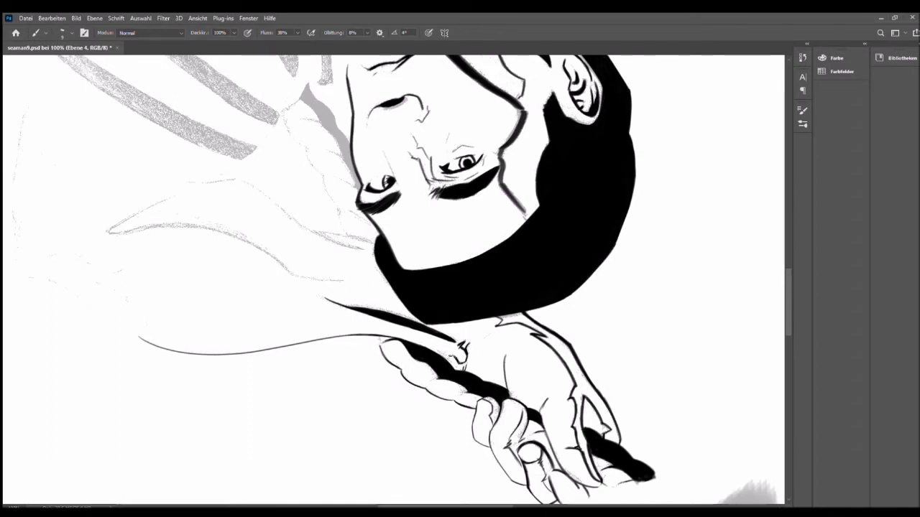
left_click_drag(330, 340, 343, 302)
key("ctrl+plus")
key("ctrl+minus")
left_click_drag(226, 312, 402, 360)
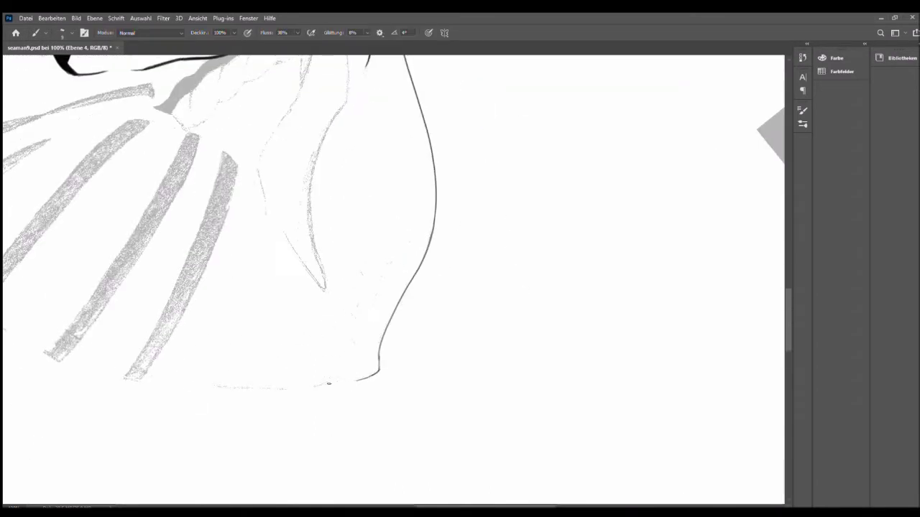
left_click_drag(328, 383, 348, 381)
- Ink the long contour strokes linking the left contour and middle shirt line to the right edge
key("e")
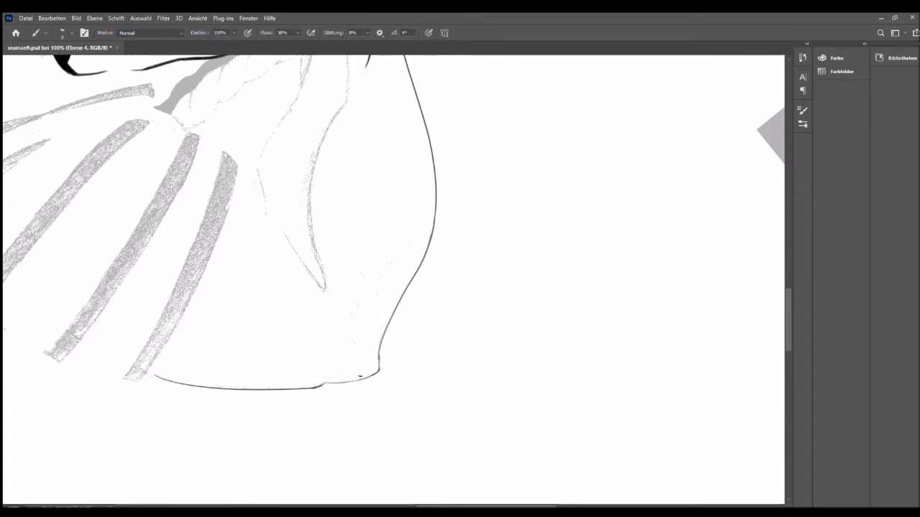
scroll(311, 387, "up", 4)
scroll(337, 388, "down", 2)
scroll(351, 293, "down", 2)
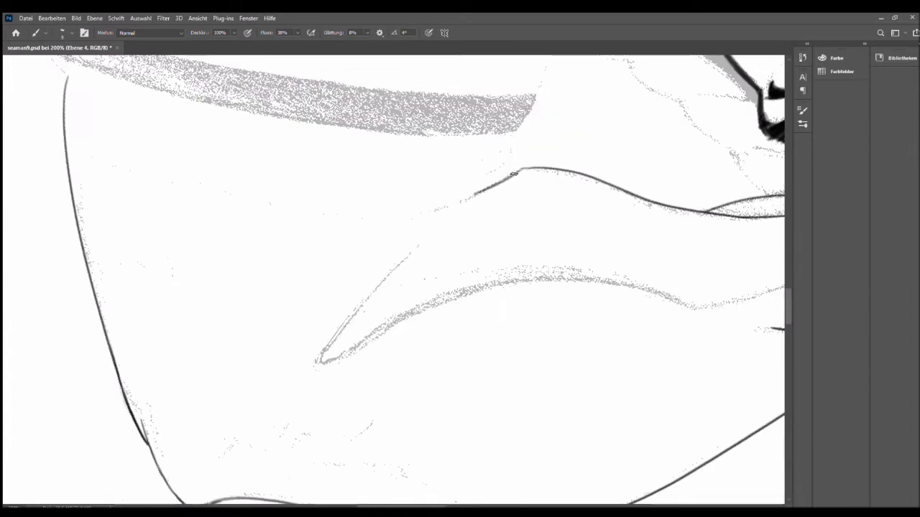
left_click_drag(530, 170, 201, 212)
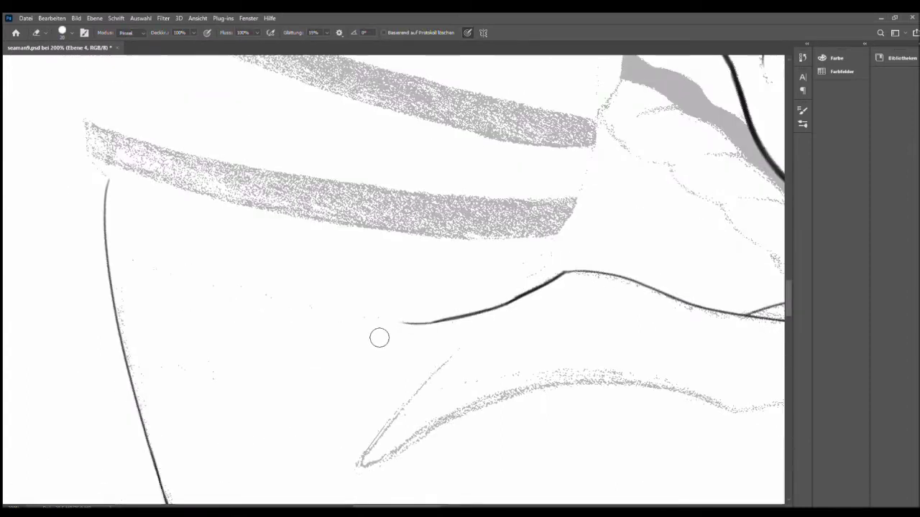
key("b")
left_click_drag(92, 164, 472, 308)
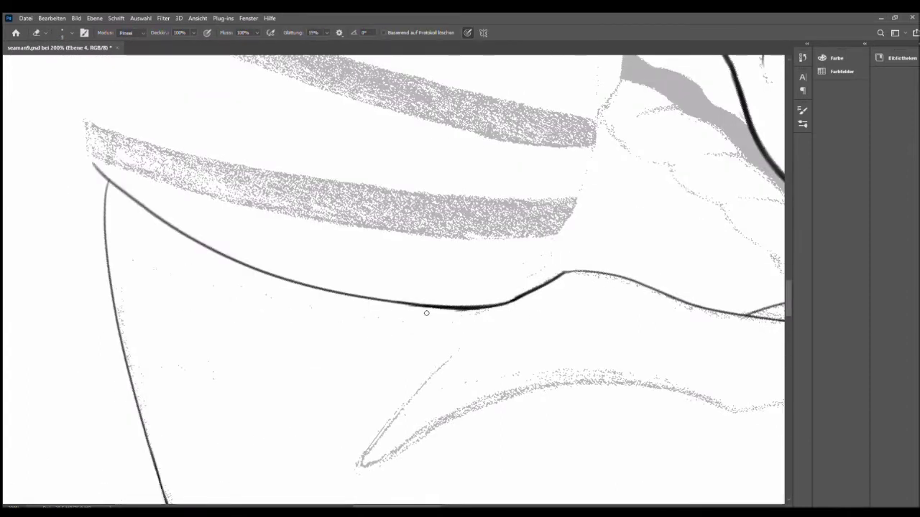
key("ctrl+minus")
key("ctrl+minus")
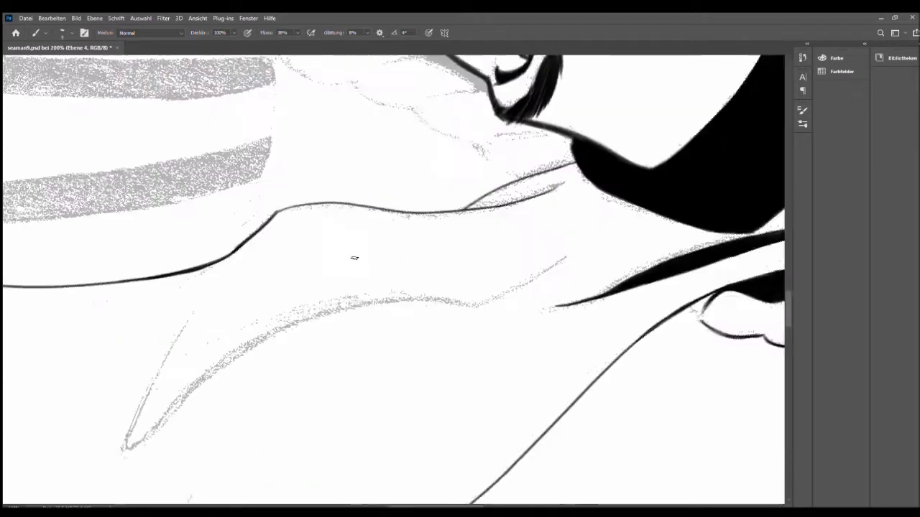
left_click_drag(358, 265, 636, 243)
left_click_drag(544, 263, 658, 215)
- On a rotated canvas, ink the pointed tip's upper edge and curve, then reset rotation upright
key("r")
mouse_move(661, 211)
left_mouse_down()
mouse_move(349, 252)
mouse_move(605, 307)
left_mouse_up()
key("b")
left_click_drag(299, 148, 450, 123)
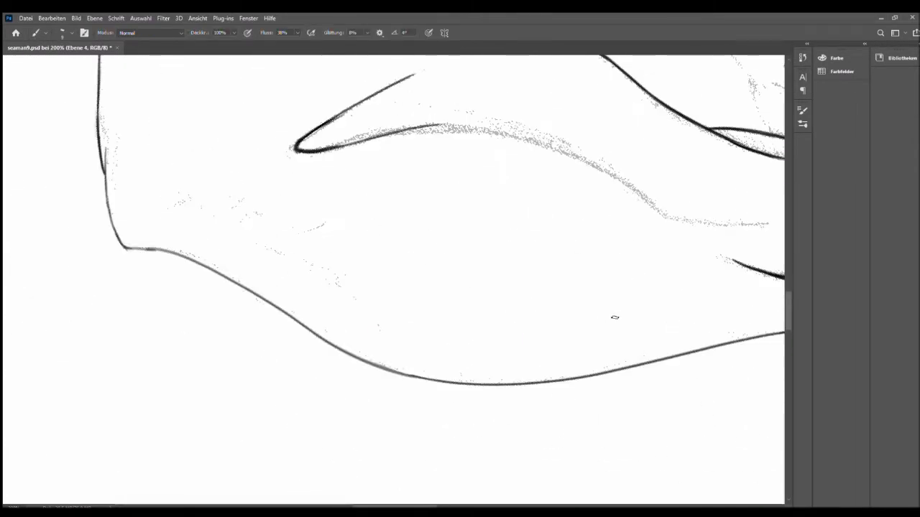
left_click_drag(403, 237, 445, 259)
left_click_drag(360, 133, 549, 107)
left_click_drag(660, 152, 506, 199)
key("ctrl+minus")
key("ctrl+minus")
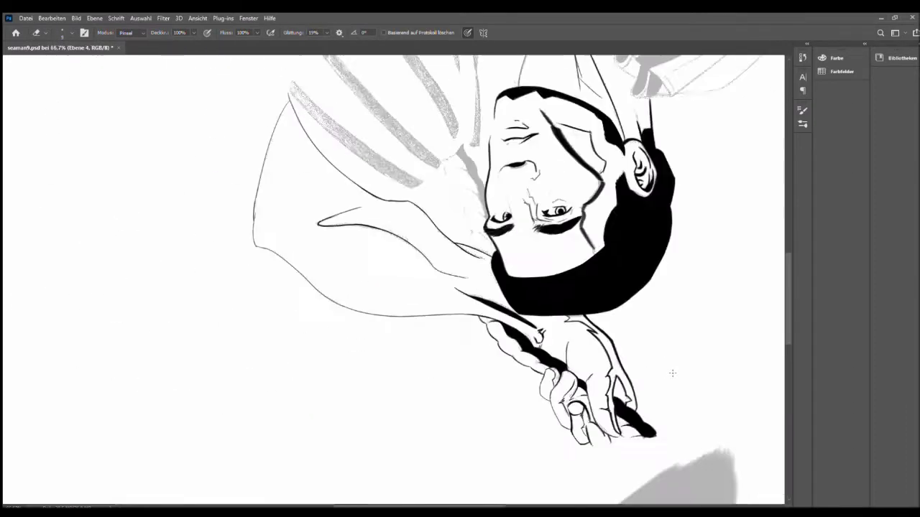
key("r")
key("Escape")
- Ink over the grey upper collar curve and the lower collar lines, undoing a stray stroke
key("e")
key("b")
key("ctrl+plus")
key("ctrl+plus")
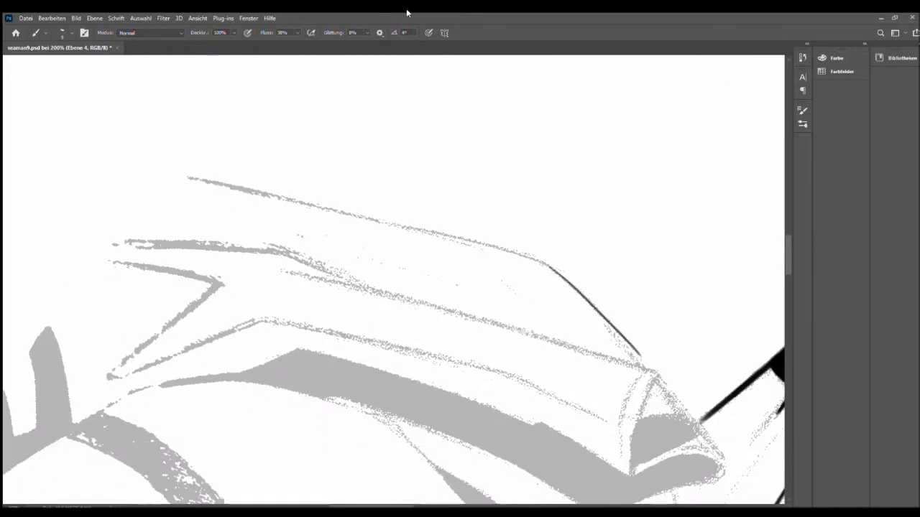
mouse_move(185, 175)
left_mouse_down()
mouse_move(569, 265)
mouse_move(551, 253)
mouse_move(598, 356)
mouse_move(622, 129)
left_mouse_up()
key("r")
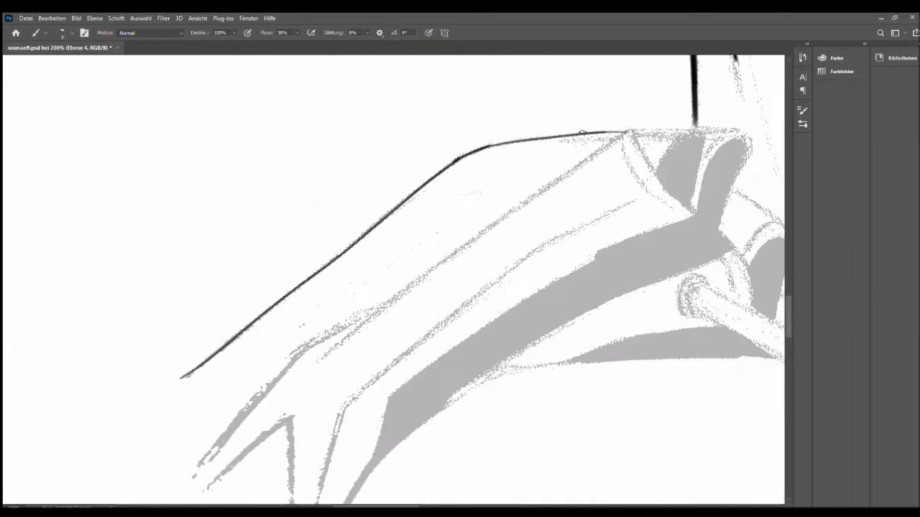
key("r")
left_click_drag(509, 230, 431, 237)
left_click_drag(144, 215, 605, 237)
mouse_move(188, 281)
left_mouse_down()
mouse_move(302, 209)
mouse_move(391, 186)
mouse_move(704, 268)
mouse_move(606, 242)
mouse_move(460, 259)
left_mouse_up()
key("r")
- Ink the chevron's lower right line, extend it rightward, and brush the shape's bottom edge
key("r")
left_click_drag(226, 278, 297, 328)
key("ctrl+z")
key("r")
mouse_move(460, 259)
left_mouse_down()
mouse_move(186, 253)
mouse_move(270, 263)
mouse_move(172, 356)
mouse_move(373, 302)
mouse_move(432, 388)
mouse_move(542, 232)
mouse_move(503, 288)
mouse_move(532, 263)
left_mouse_up()
key("r")
mouse_move(325, 248)
left_mouse_down()
mouse_move(538, 251)
mouse_move(701, 277)
left_mouse_up()
key("r")
left_click_drag(460, 359, 546, 215)
mouse_move(199, 278)
left_mouse_down()
mouse_move(286, 327)
mouse_move(239, 347)
mouse_move(499, 386)
mouse_move(503, 323)
mouse_move(468, 273)
left_mouse_up()
key("r")
mouse_move(339, 274)
left_mouse_down()
mouse_move(374, 252)
mouse_move(402, 257)
mouse_move(463, 235)
mouse_move(477, 189)
mouse_move(488, 194)
mouse_move(460, 270)
mouse_move(362, 244)
mouse_move(418, 207)
mouse_move(396, 247)
mouse_move(344, 266)
mouse_move(408, 264)
mouse_move(429, 197)
left_mouse_up()
key("r")
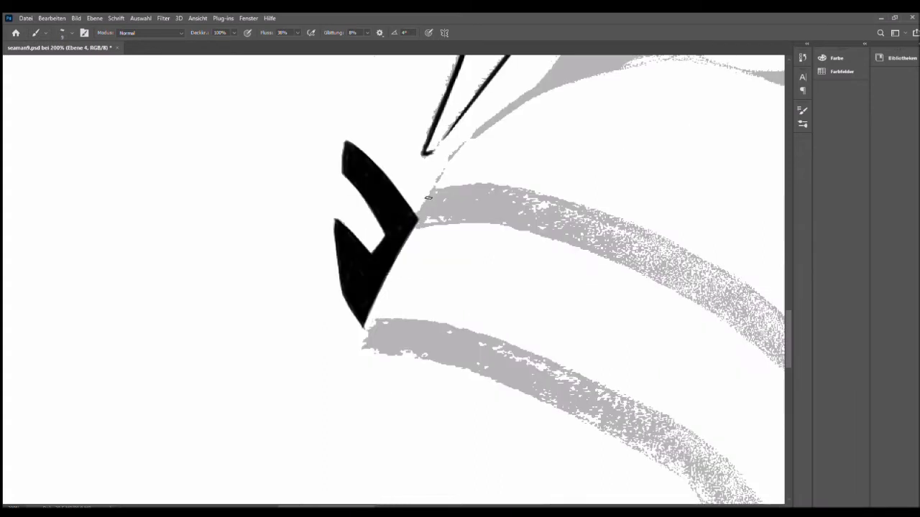
- Reframe the view on the black chevron and darken the curved collar line
key("e")
key("ctrl+minus")
key("ctrl+minus")
scroll(318, 244, "down", 3)
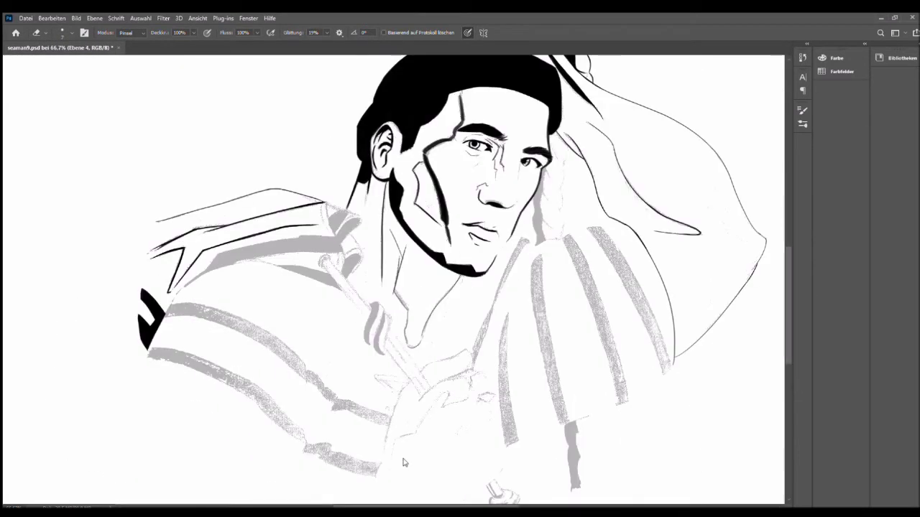
key("b")
key("ctrl+plus")
key("ctrl+plus")
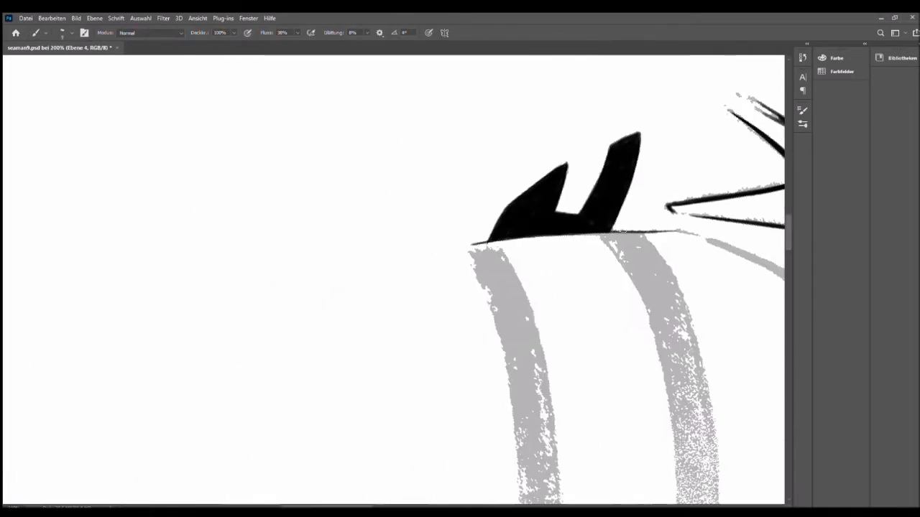
key("r")
mouse_move(503, 302)
left_mouse_down()
mouse_move(546, 317)
mouse_move(573, 312)
mouse_move(407, 312)
left_mouse_up()
key("e")
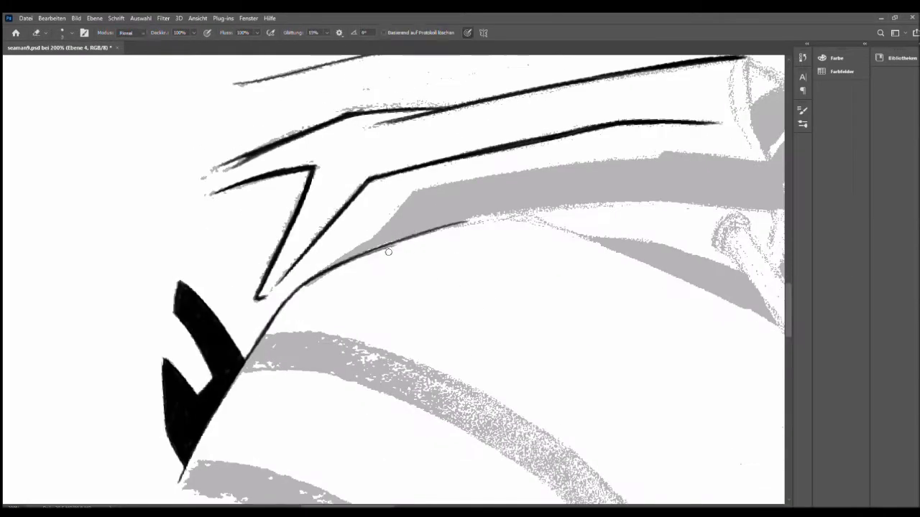
left_click_drag(388, 252, 452, 246)
mouse_move(583, 396)
left_mouse_down()
mouse_move(318, 244)
mouse_move(620, 185)
mouse_move(337, 240)
left_mouse_up()
key("b")
left_click_drag(609, 187, 334, 242)
- Fill the grey stripe with a thick black band extending to the right
key("r")
mouse_move(546, 216)
left_mouse_down()
mouse_move(389, 196)
mouse_move(431, 216)
mouse_move(482, 220)
mouse_move(647, 188)
mouse_move(371, 229)
mouse_move(647, 190)
mouse_move(349, 257)
mouse_move(353, 283)
left_mouse_up()
key("e")
key("b")
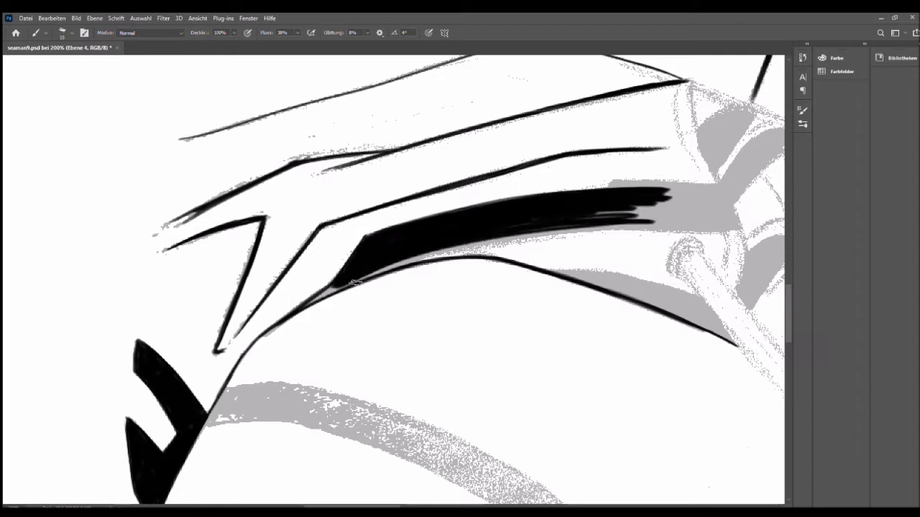
mouse_move(456, 266)
left_mouse_down()
mouse_move(370, 239)
mouse_move(616, 184)
mouse_move(634, 185)
mouse_move(664, 220)
mouse_move(478, 232)
mouse_move(461, 248)
mouse_move(478, 252)
mouse_move(491, 183)
mouse_move(410, 247)
mouse_move(481, 238)
mouse_move(493, 246)
mouse_move(505, 185)
mouse_move(490, 213)
mouse_move(530, 161)
mouse_move(488, 141)
mouse_move(500, 180)
mouse_move(541, 167)
left_mouse_up()
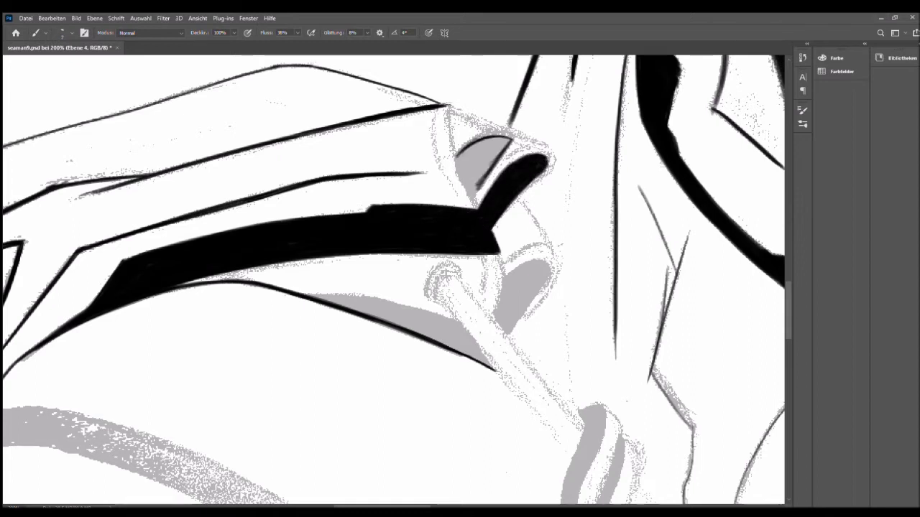
- Fill the grey collar fold with solid black and reposition the rotated view
mouse_move(463, 181)
left_mouse_down()
mouse_move(492, 152)
mouse_move(482, 175)
left_mouse_up()
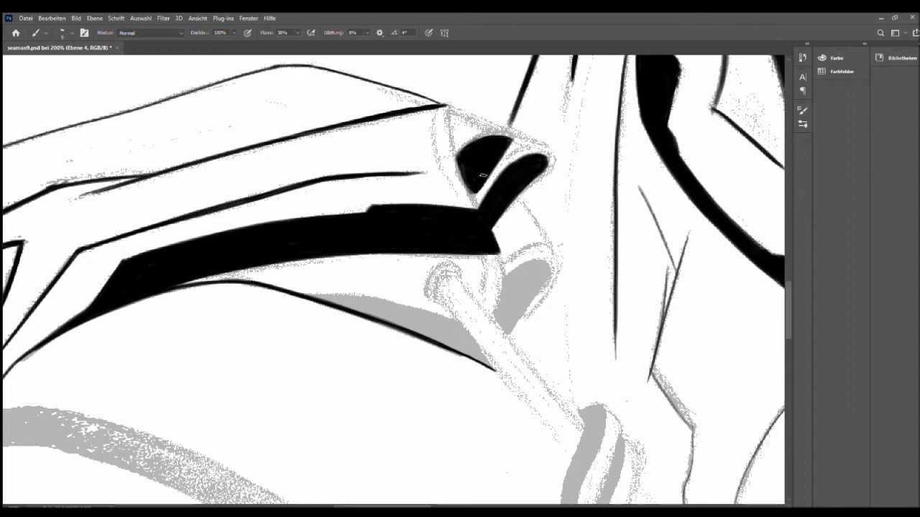
key("r")
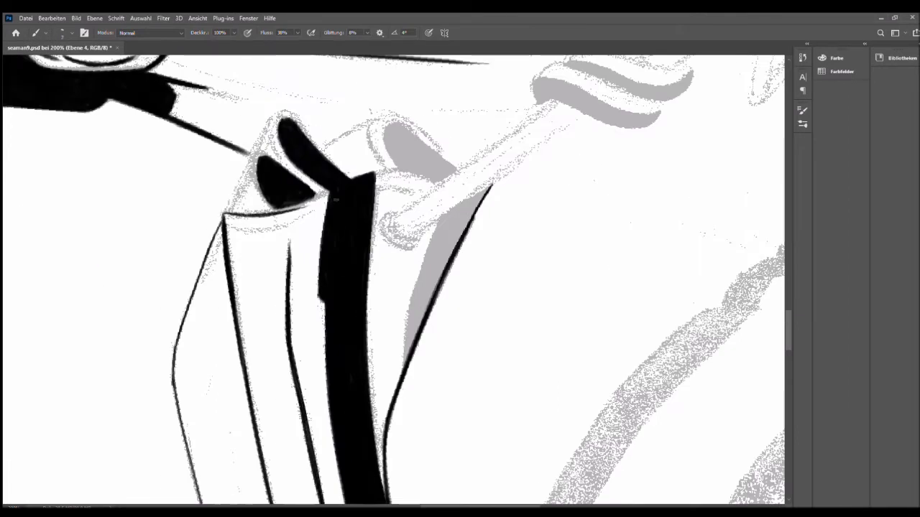
left_click_drag(330, 144, 432, 136)
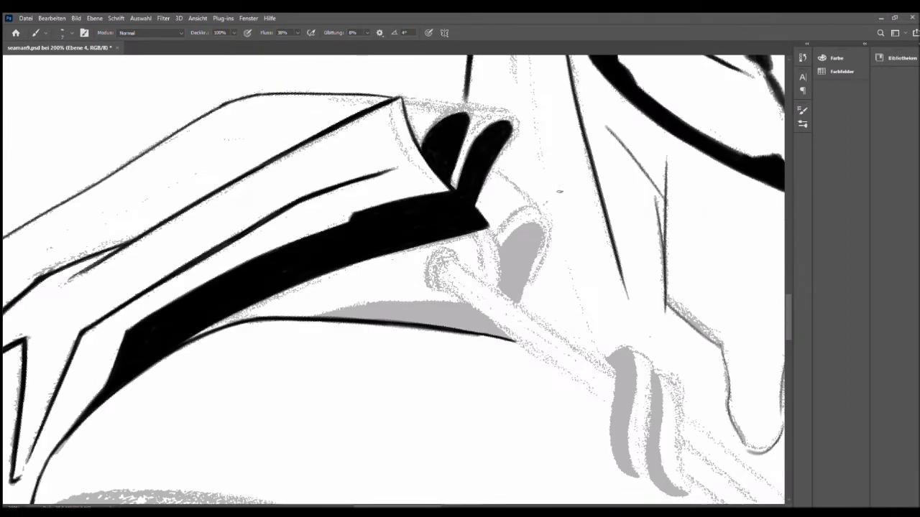
mouse_move(497, 106)
left_mouse_down()
mouse_move(639, 365)
mouse_move(310, 241)
mouse_move(441, 209)
left_mouse_up()
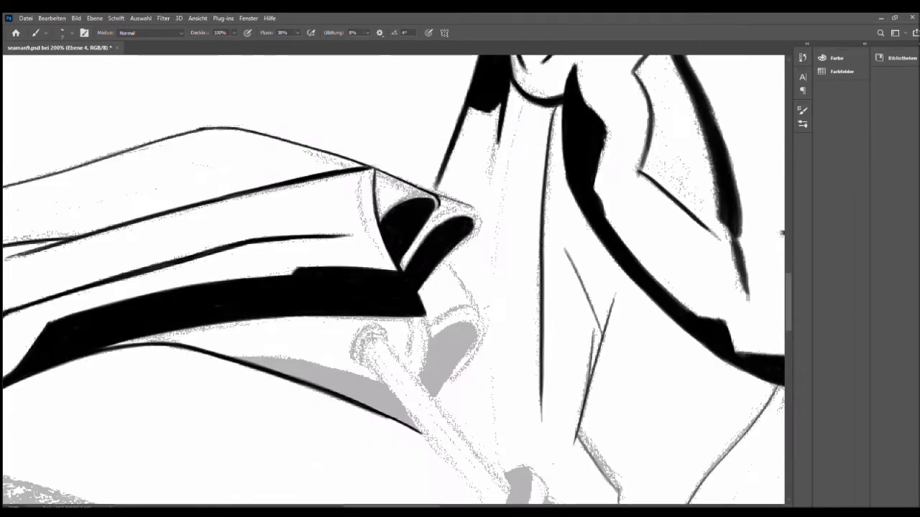
mouse_move(782, 232)
left_mouse_down()
mouse_move(340, 259)
mouse_move(551, 263)
mouse_move(425, 225)
left_mouse_up()
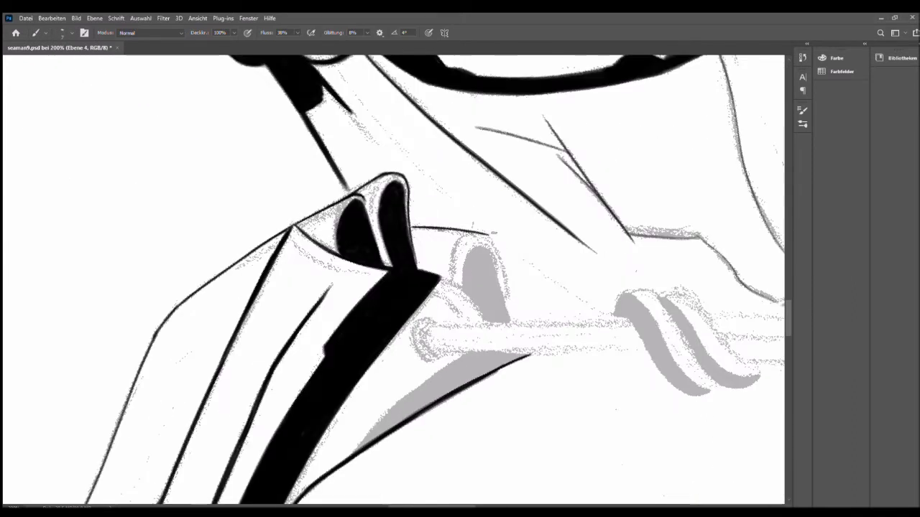
mouse_move(494, 232)
left_mouse_down()
mouse_move(439, 216)
mouse_move(402, 179)
mouse_move(345, 237)
mouse_move(411, 181)
mouse_move(391, 266)
mouse_move(474, 268)
mouse_move(345, 269)
mouse_move(420, 216)
mouse_move(417, 248)
mouse_move(425, 201)
mouse_move(433, 263)
mouse_move(302, 337)
mouse_move(381, 309)
mouse_move(259, 359)
mouse_move(402, 294)
mouse_move(440, 305)
mouse_move(518, 281)
mouse_move(582, 323)
left_mouse_up()
key("e")
key("b")
- Darken the right collar fold and outline the rope's end in black
key("r")
mouse_move(579, 280)
left_mouse_down()
mouse_move(496, 286)
mouse_move(402, 237)
left_mouse_up()
mouse_move(374, 228)
left_mouse_down()
mouse_move(356, 262)
mouse_move(363, 248)
left_mouse_up()
key("r")
mouse_move(470, 215)
left_mouse_down()
mouse_move(385, 181)
mouse_move(491, 302)
mouse_move(446, 194)
mouse_move(403, 380)
mouse_move(460, 273)
left_mouse_up()
mouse_move(356, 264)
left_mouse_down()
mouse_move(552, 264)
mouse_move(547, 215)
mouse_move(612, 362)
mouse_move(504, 302)
left_mouse_up()
key("e")
key("r")
key("b")
left_click_drag(395, 264, 503, 296)
left_click_drag(445, 285, 518, 276)
key("r")
left_click_drag(503, 216, 460, 388)
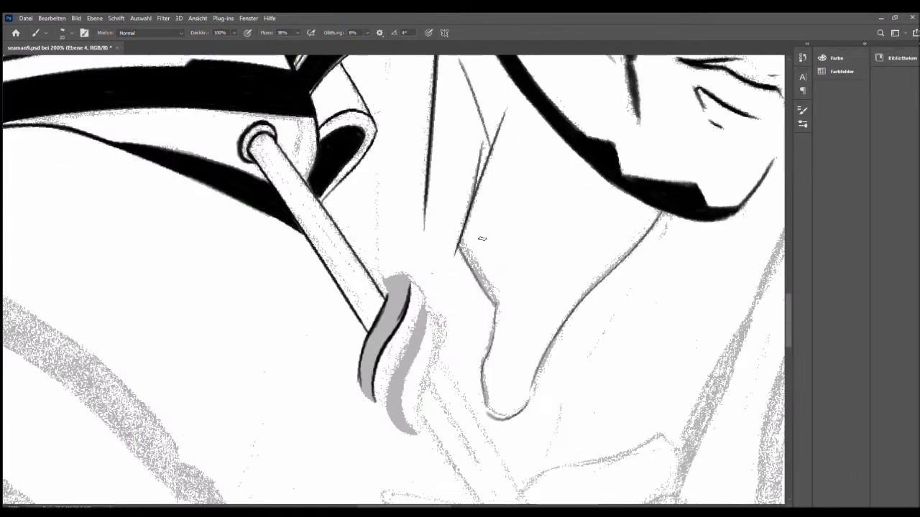
mouse_move(380, 288)
left_mouse_down()
mouse_move(411, 277)
mouse_move(381, 306)
mouse_move(362, 389)
mouse_move(276, 302)
left_mouse_up()
- Shape the rope end with a thick dark curve beneath it and a black line along the rod
key("r")
key("e")
mouse_move(292, 240)
left_mouse_down()
mouse_move(350, 199)
mouse_move(377, 290)
left_mouse_up()
key("r")
mouse_move(503, 281)
left_mouse_down()
mouse_move(297, 225)
mouse_move(409, 171)
left_mouse_up()
key("b")
mouse_move(325, 328)
left_mouse_down()
mouse_move(269, 363)
mouse_move(397, 314)
left_mouse_up()
key("r")
mouse_move(503, 280)
left_mouse_down()
mouse_move(475, 353)
mouse_move(436, 380)
mouse_move(488, 226)
left_mouse_up()
key("b")
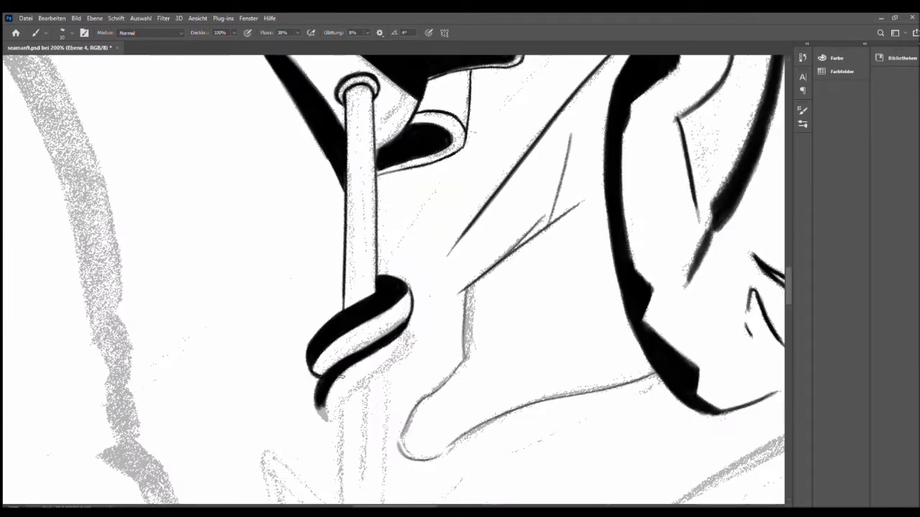
key("r")
mouse_move(342, 375)
left_mouse_down()
mouse_move(460, 215)
mouse_move(503, 206)
mouse_move(454, 292)
mouse_move(431, 215)
mouse_move(374, 187)
mouse_move(402, 259)
mouse_move(328, 293)
mouse_move(374, 230)
mouse_move(338, 287)
mouse_move(317, 258)
left_mouse_up()
key("b")
left_click_drag(108, 136, 269, 184)
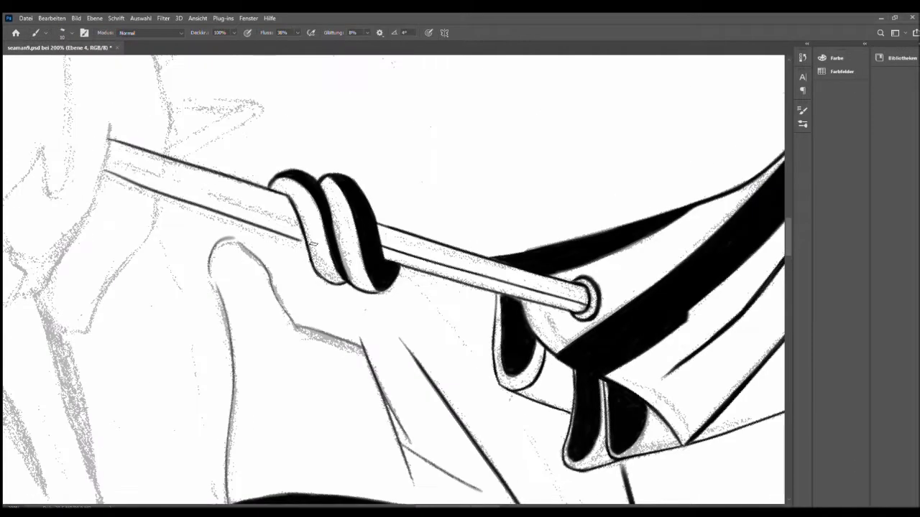
- Try erasing the start of the lower rope line, restore it, and zoom out to the whole figure
key("e")
key("b")
key("e")
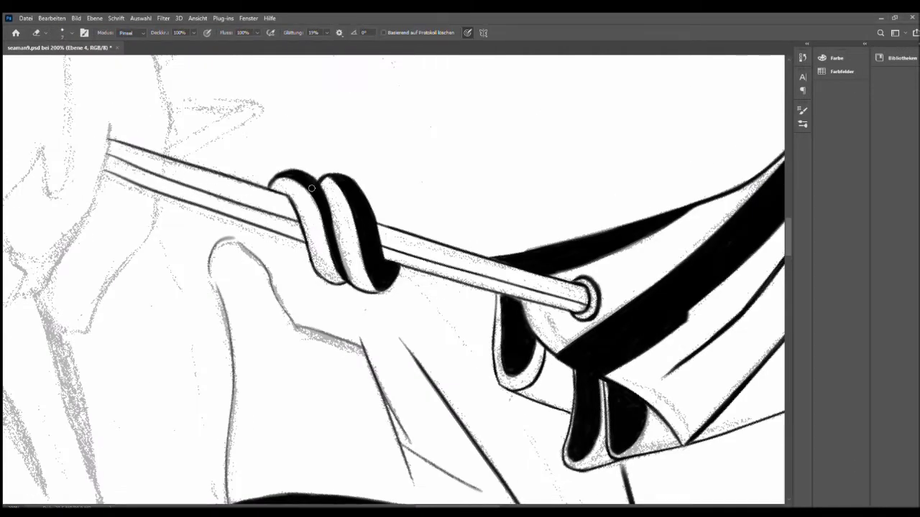
left_click(311, 188, "shift")
key("ctrl+z")
key("ctrl+shift+z")
key("ctrl+z")
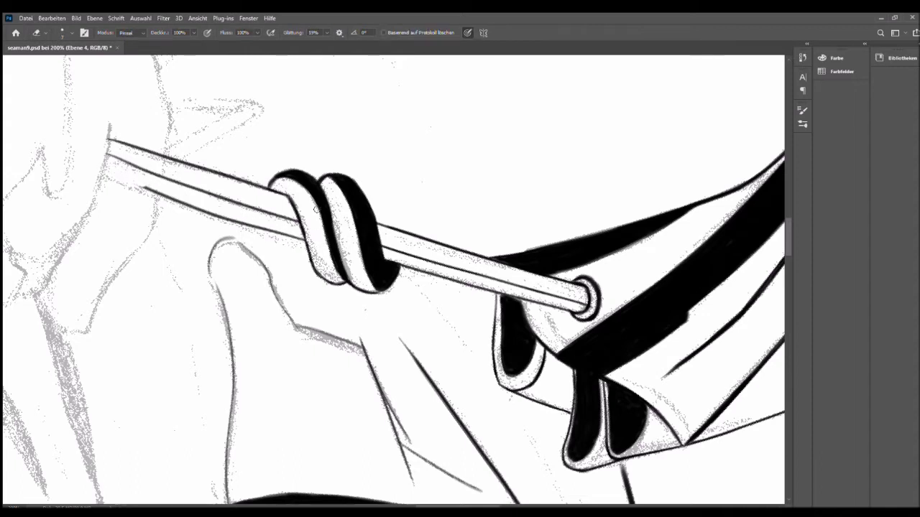
key("ctrl+z")
key("b")
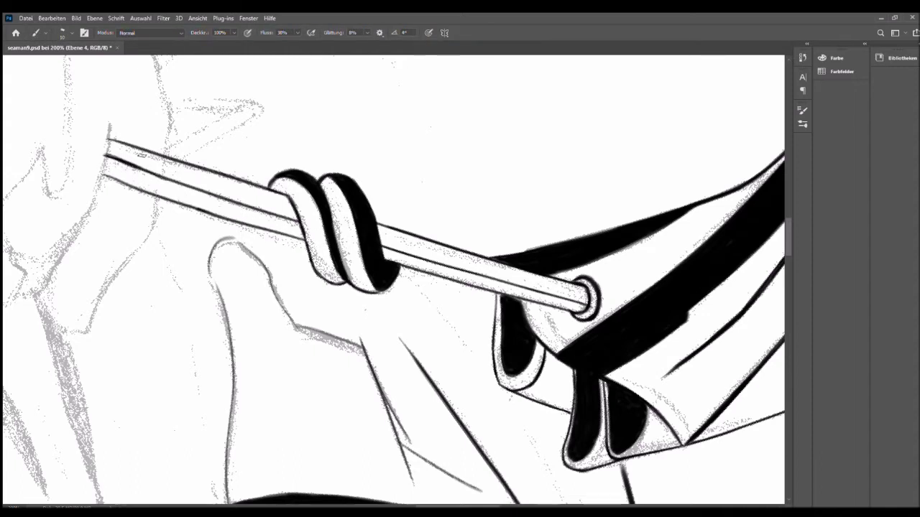
key("ctrl+minus")
key("ctrl+minus")
key("ctrl+minus")
key("ctrl+z")
- Compare the cheek strokes with undo and redo, keeping the earlier version
key("ctrl+shift+z")
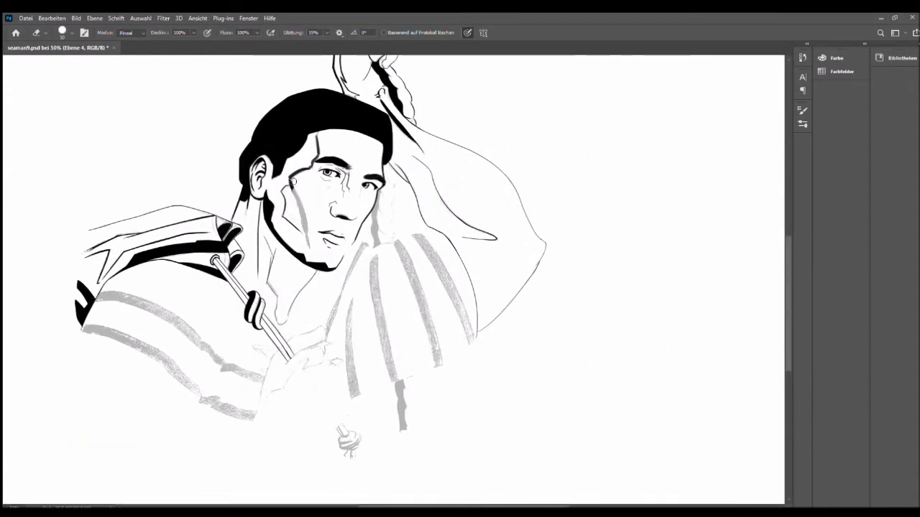
key("ctrl+z")
key("ctrl+plus")
key("ctrl+plus")
key("ctrl+shift+z")
key("ctrl+z")
key("ctrl+shift+z")
key("ctrl+z")
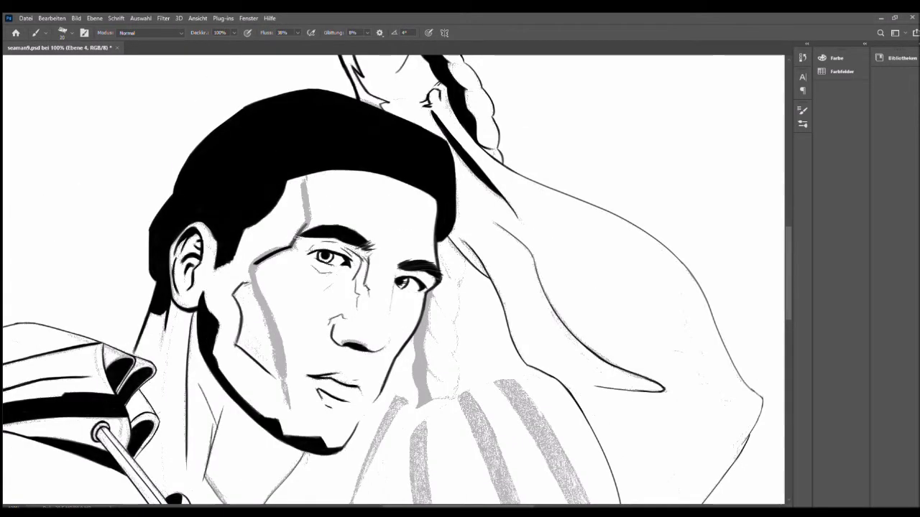
- Paint the upper grey collar stripe as a thick black band to its right end
key("r")
left_click_drag(274, 223, 421, 415)
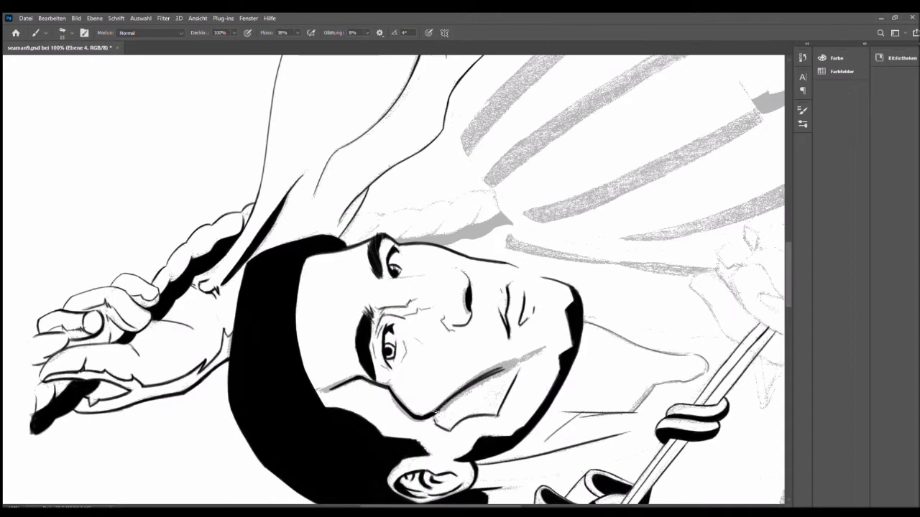
left_click_drag(516, 306, 529, 357)
key("Escape")
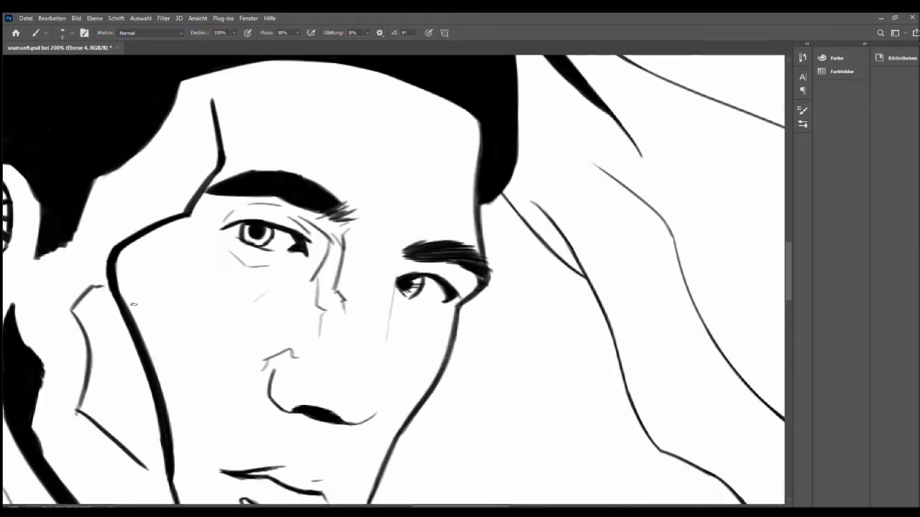
key("ctrl+0")
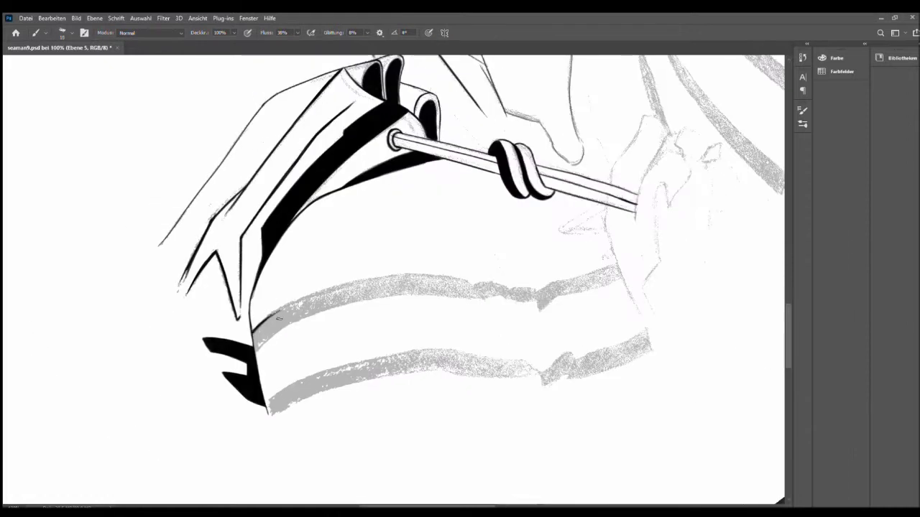
mouse_move(256, 335)
left_mouse_down()
mouse_move(360, 297)
mouse_move(449, 284)
left_mouse_up()
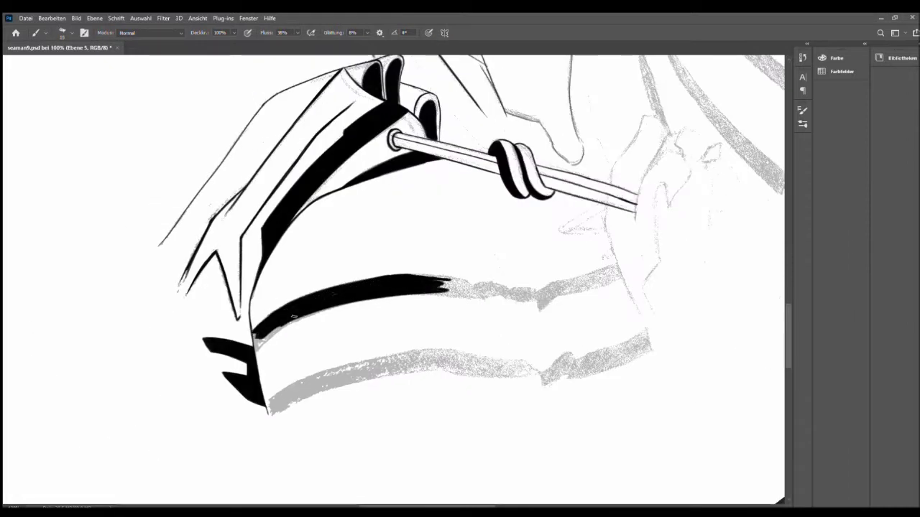
left_click_drag(269, 331, 480, 292)
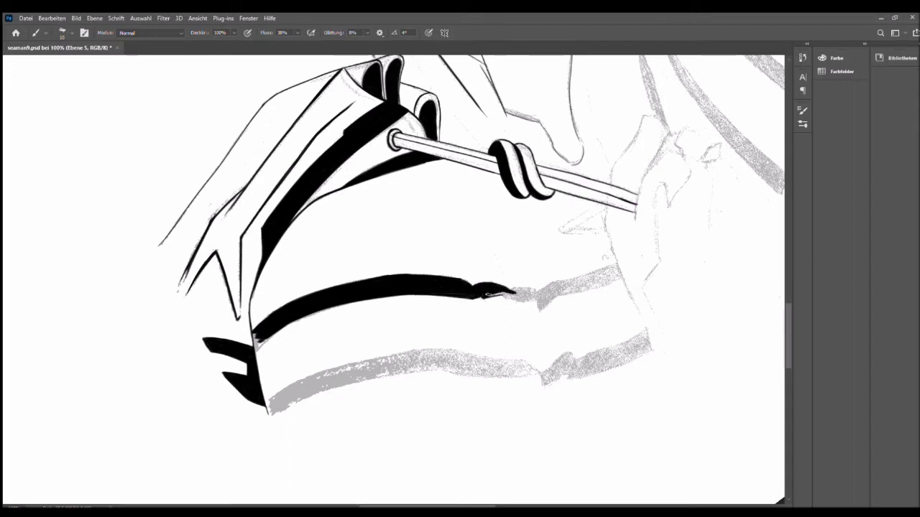
- Paint the lower grey collar stripe as a thick black band, finishing its end
left_click_drag(540, 290, 451, 253)
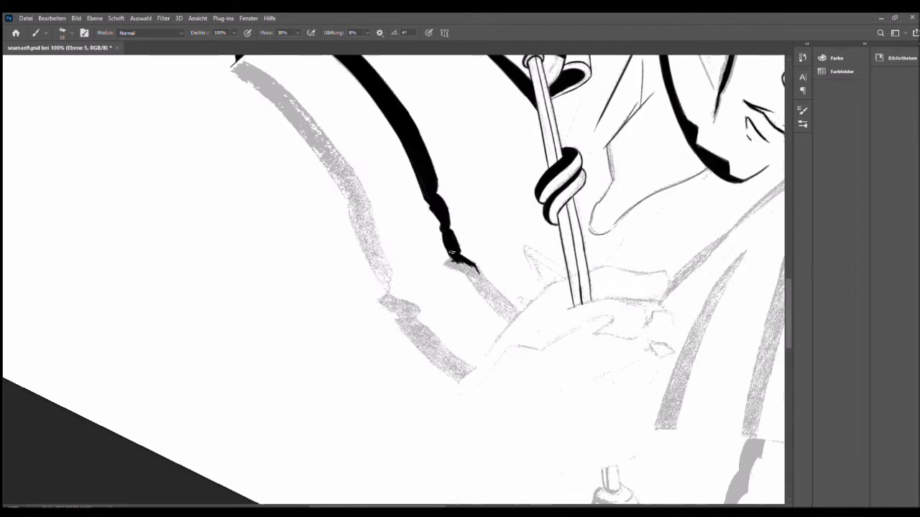
left_click_drag(476, 309, 384, 264)
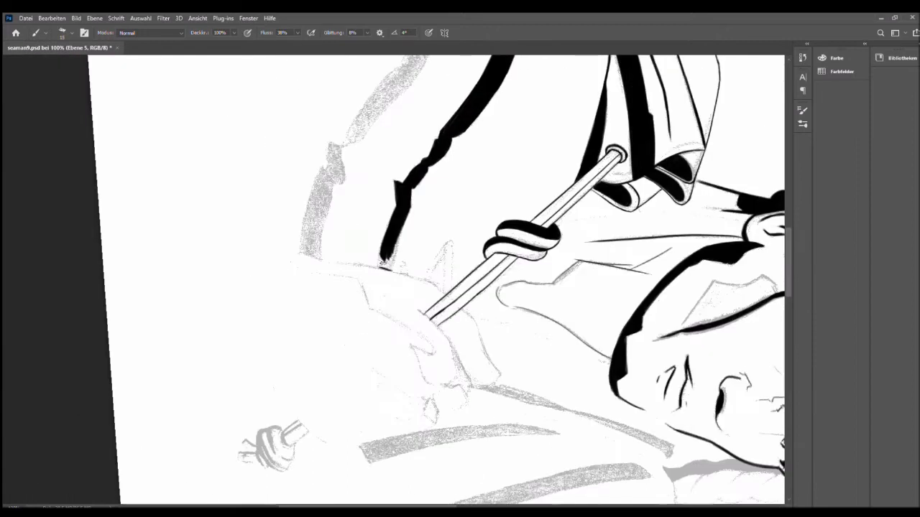
mouse_move(397, 181)
left_mouse_down()
mouse_move(391, 256)
mouse_move(345, 237)
left_mouse_up()
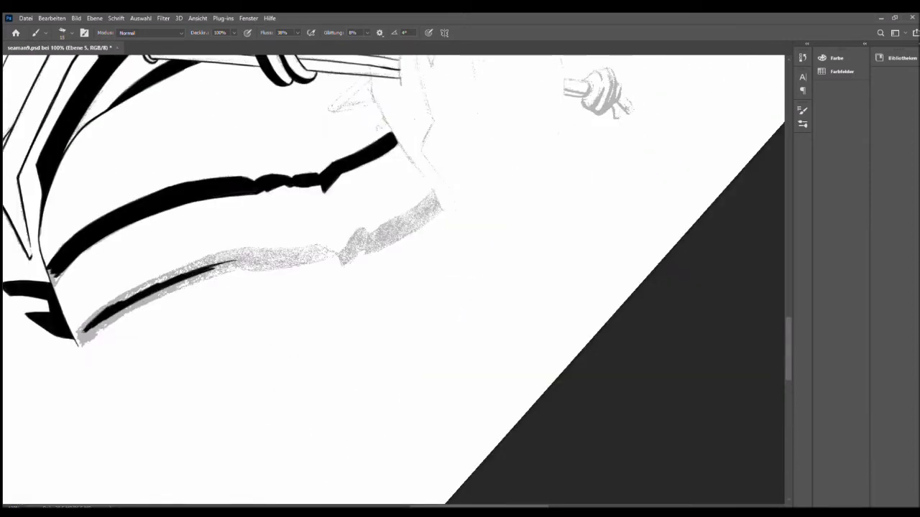
mouse_move(94, 316)
left_mouse_down()
mouse_move(230, 259)
mouse_move(216, 262)
mouse_move(309, 245)
left_mouse_up()
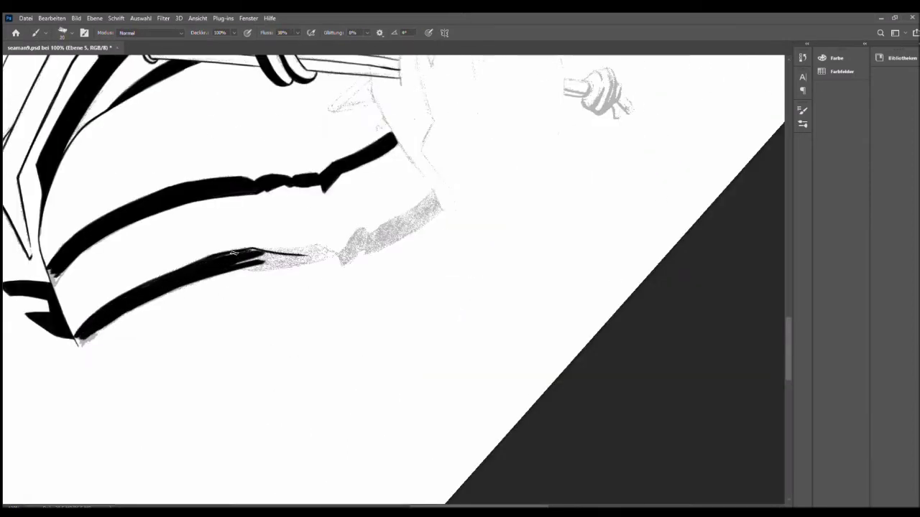
left_click_drag(214, 263, 320, 247)
left_click_drag(253, 267, 320, 251)
left_click_drag(403, 288, 480, 156)
left_click_drag(586, 311, 261, 134)
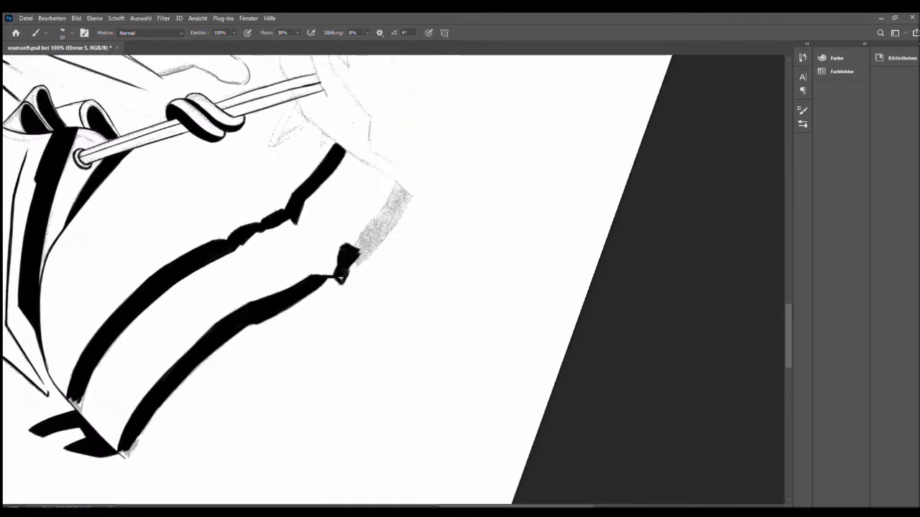
left_click_drag(381, 214, 406, 191)
mouse_move(406, 201)
left_mouse_down()
mouse_move(520, 251)
mouse_move(468, 144)
mouse_move(432, 293)
mouse_move(424, 230)
left_mouse_up()
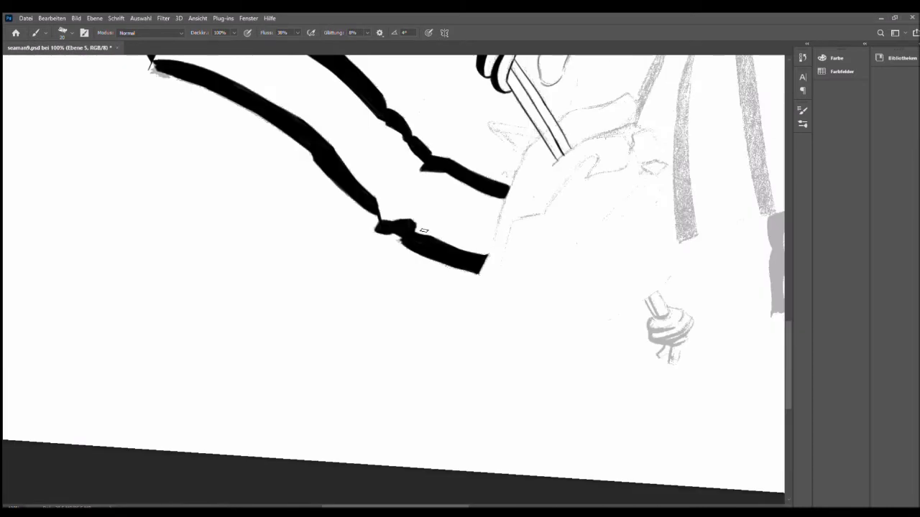
key("ctrl+0")
scroll(219, 267, "up", 5)
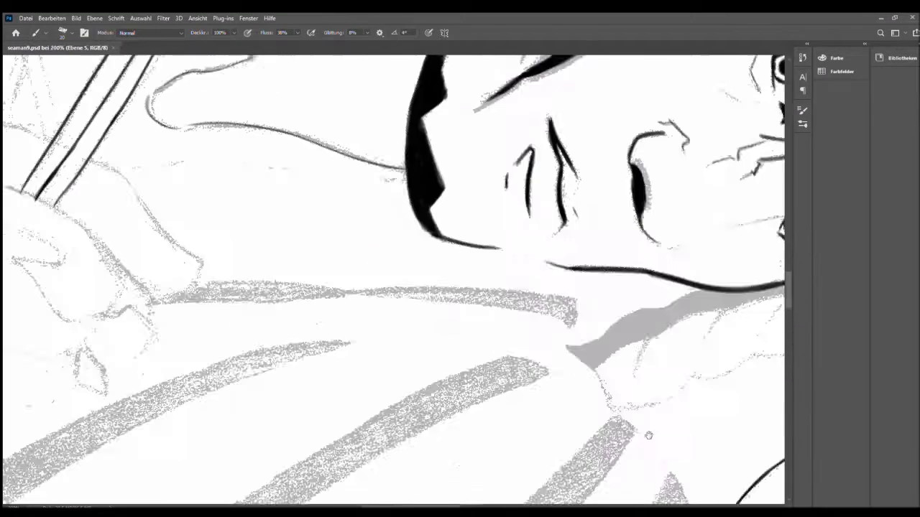
- Ink short black contour lines near the hand and beside the staff knot
mouse_move(219, 267)
left_mouse_down()
mouse_move(300, 386)
mouse_move(446, 208)
mouse_move(420, 192)
left_mouse_up()
mouse_move(420, 193)
left_mouse_down()
mouse_move(495, 242)
mouse_move(386, 207)
left_mouse_up()
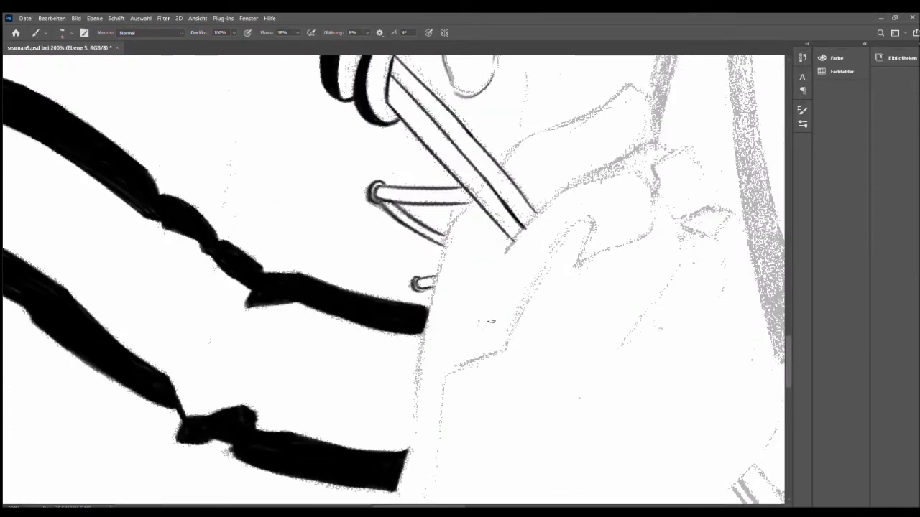
mouse_move(491, 321)
left_mouse_down()
mouse_move(237, 241)
mouse_move(351, 297)
left_mouse_up()
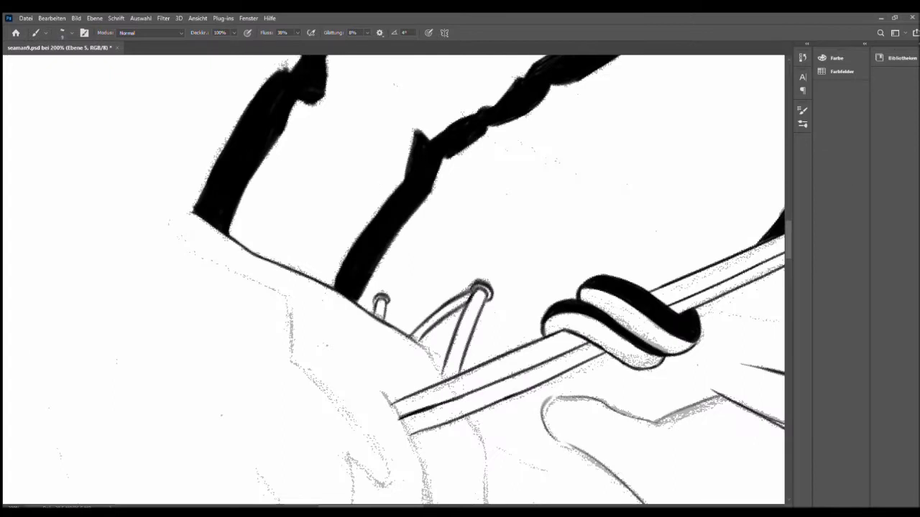
left_click_drag(388, 323, 445, 275)
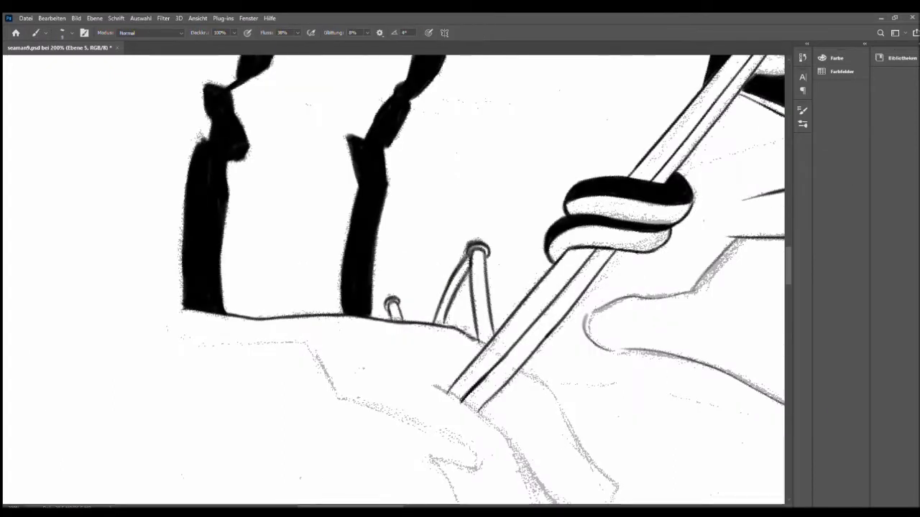
left_click_drag(531, 374, 417, 238)
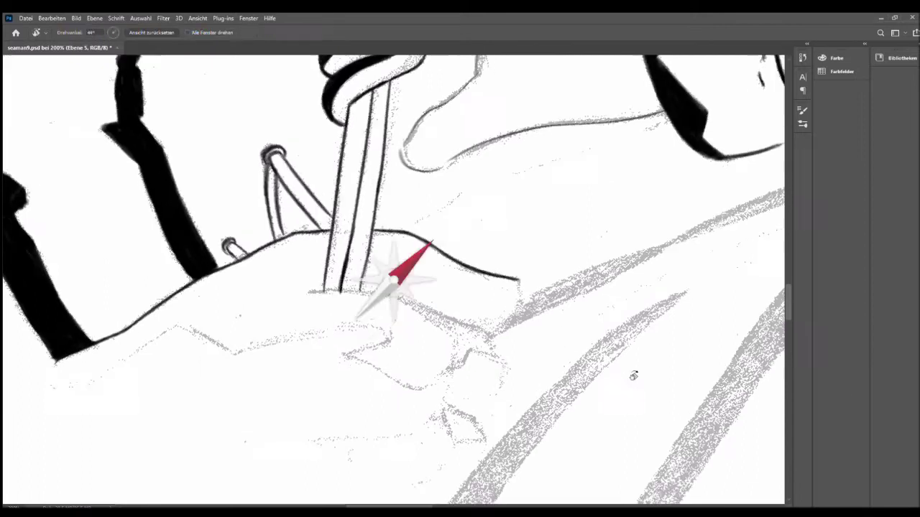
mouse_move(523, 284)
left_mouse_down()
mouse_move(403, 402)
mouse_move(517, 272)
left_mouse_up()
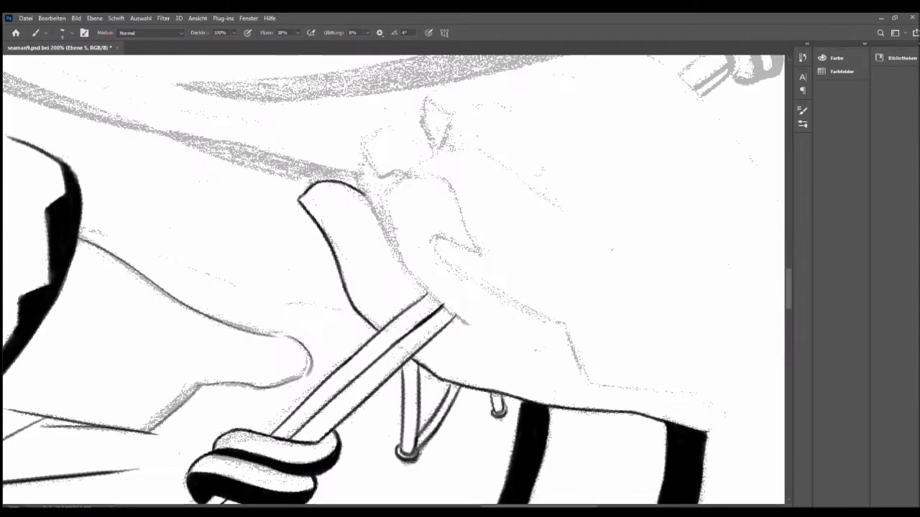
left_click_drag(371, 201, 320, 243)
left_click_drag(395, 257, 383, 222)
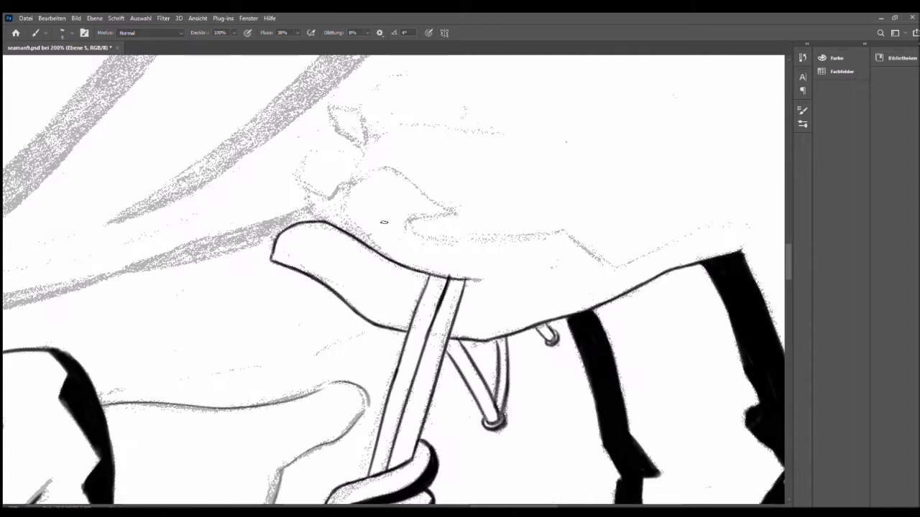
left_click_drag(405, 172, 514, 143)
left_click_drag(516, 174, 235, 229)
left_click_drag(453, 371, 453, 311)
mouse_move(374, 335)
left_mouse_down()
mouse_move(352, 331)
mouse_move(365, 350)
left_mouse_up()
- Redraw a clean thin fingertip line beside the hand and erase a nearby stray line
key("r")
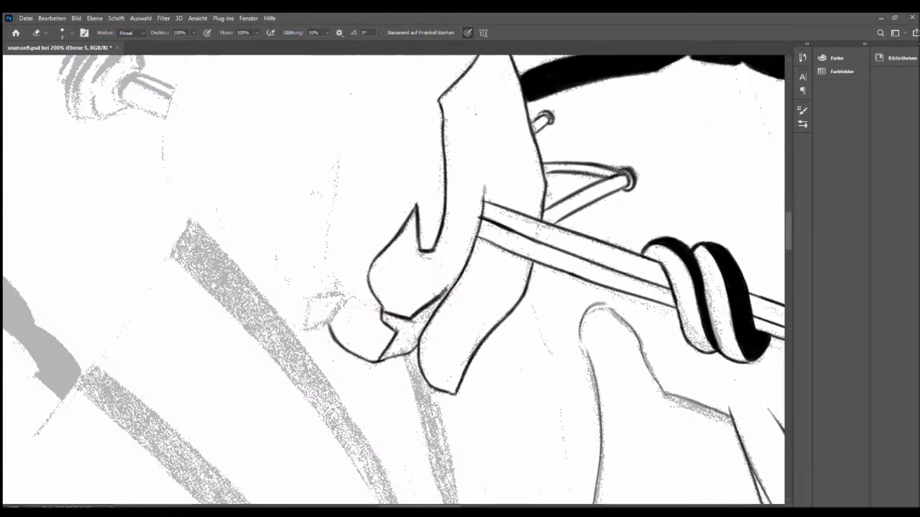
mouse_move(329, 321)
left_mouse_down()
mouse_move(431, 380)
mouse_move(437, 431)
mouse_move(507, 291)
mouse_move(544, 414)
left_mouse_up()
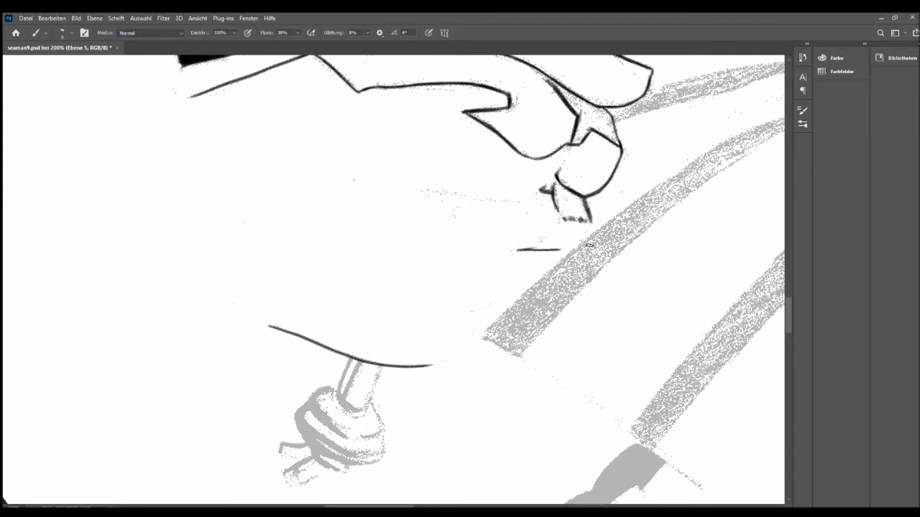
left_click_drag(588, 245, 496, 321)
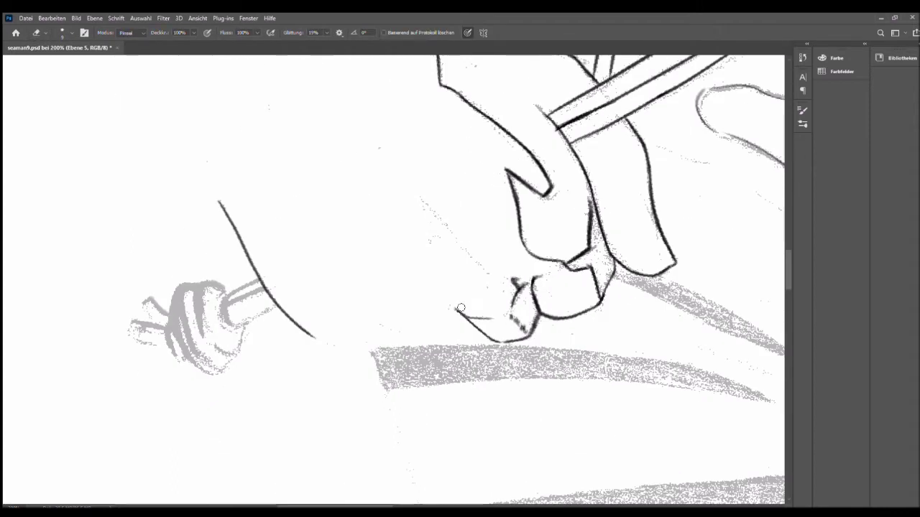
left_click_drag(411, 335, 464, 316)
key("ctrl+z")
left_click_drag(404, 333, 492, 317)
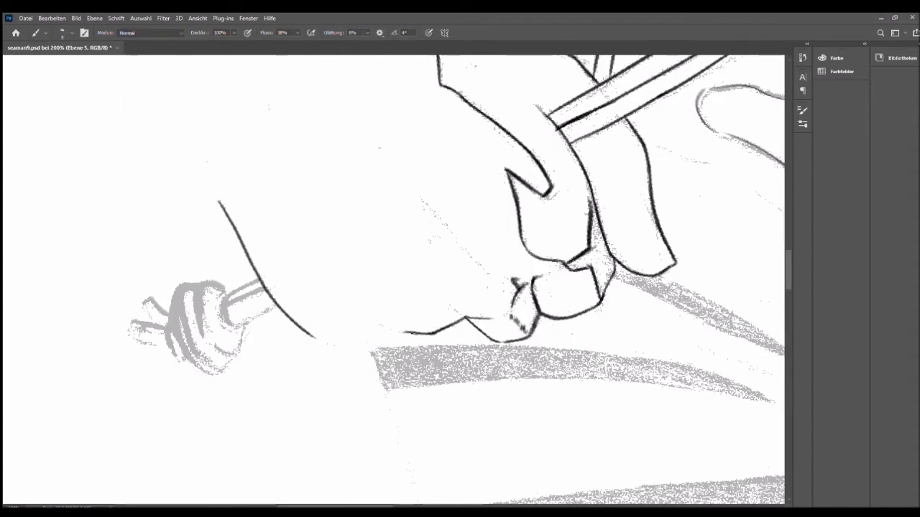
key("e")
mouse_move(351, 343)
left_mouse_down()
mouse_move(333, 326)
mouse_move(445, 247)
mouse_move(403, 215)
mouse_move(432, 286)
left_mouse_up()
key("r")
key("b")
key("r")
key("r")
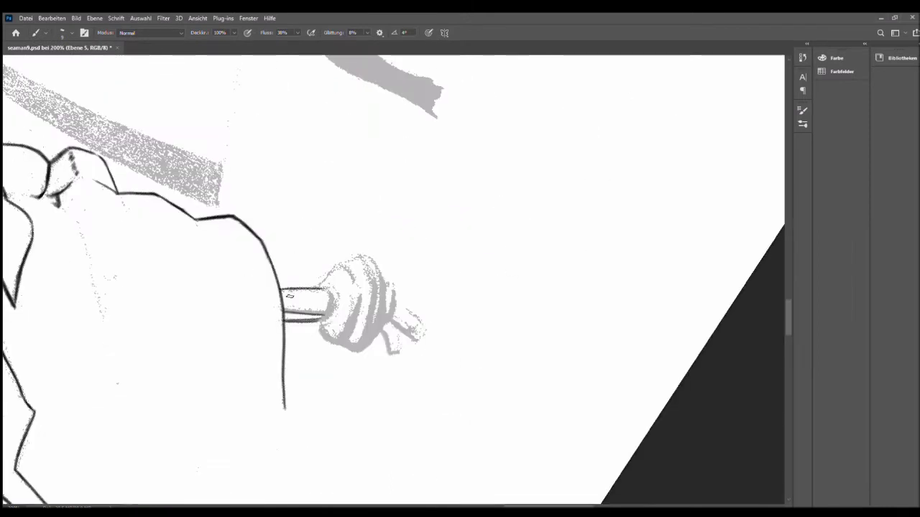
- Darken the stick's lower edge and ink the left edge of the knot's ball
mouse_move(286, 309)
left_mouse_down()
mouse_move(327, 316)
mouse_move(338, 345)
mouse_move(343, 339)
left_mouse_up()
key("r")
key("ctrl+plus")
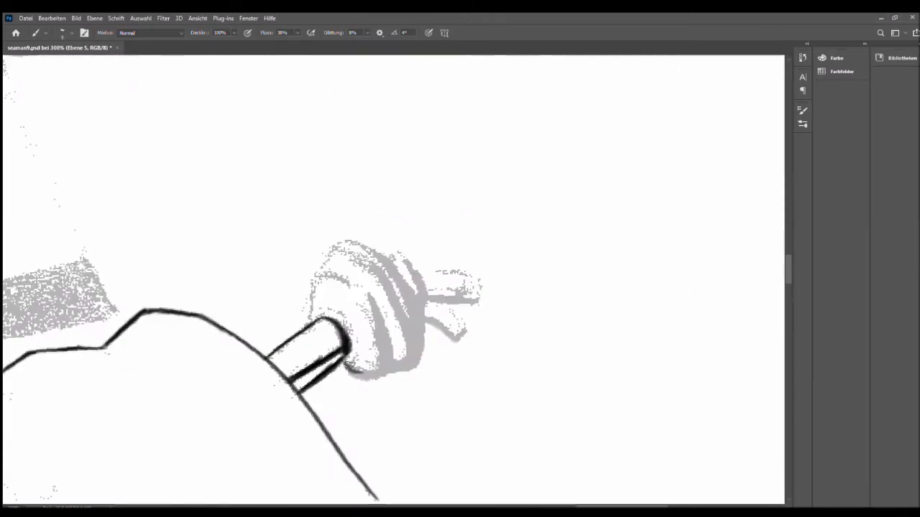
key("r")
mouse_move(403, 370)
left_mouse_down()
mouse_move(431, 296)
mouse_move(412, 234)
left_mouse_up()
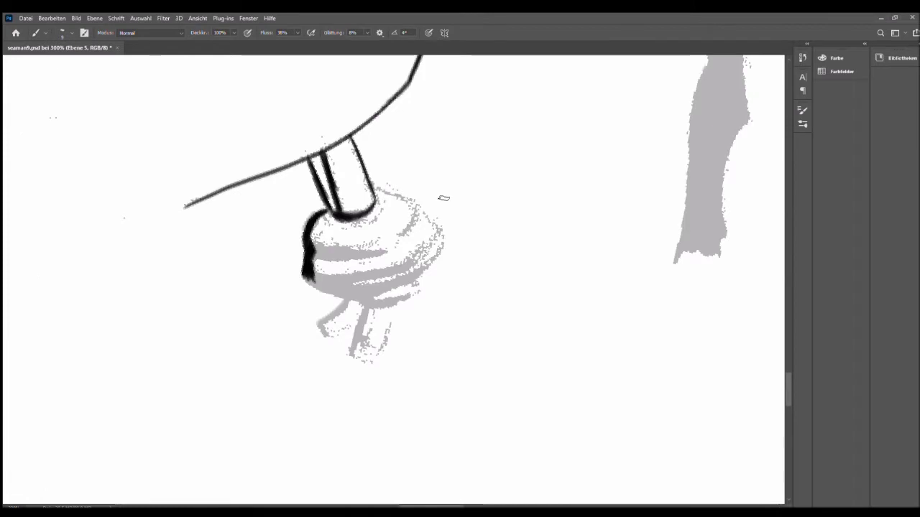
left_click_drag(444, 198, 474, 241)
left_click_drag(341, 216, 408, 276)
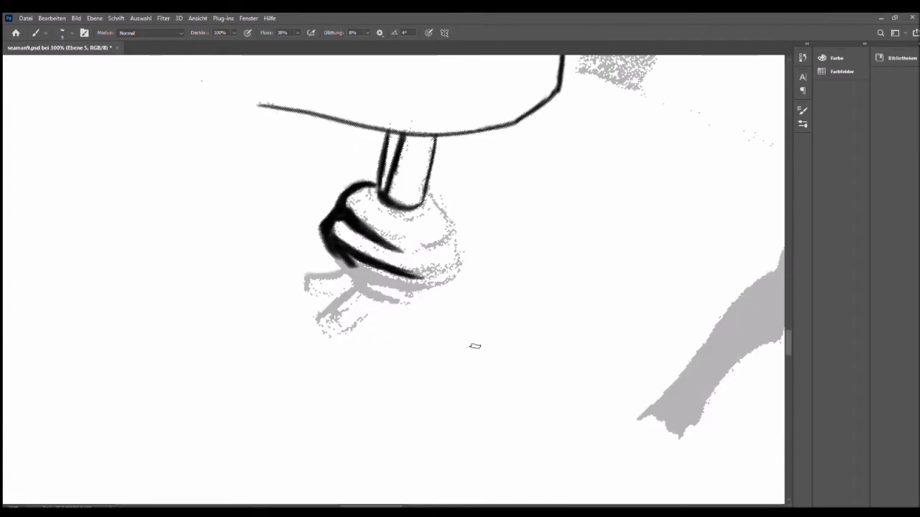
- Ink the fingers below the stick solid black and outline the lower stick
left_click_drag(474, 347, 372, 347)
mouse_move(411, 252)
left_mouse_down()
mouse_move(460, 338)
mouse_move(431, 359)
mouse_move(373, 237)
left_mouse_up()
left_click_drag(359, 298, 330, 336)
left_click_drag(309, 309, 367, 285)
left_click_drag(329, 335, 351, 351)
left_click_drag(371, 270, 436, 302)
left_click_drag(431, 302, 370, 270)
mouse_move(393, 180)
left_mouse_down()
mouse_move(316, 215)
mouse_move(329, 356)
left_mouse_up()
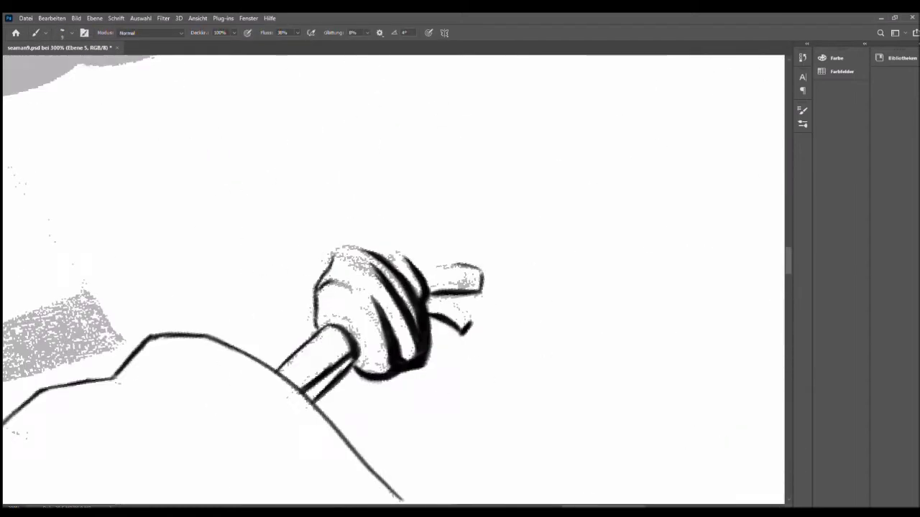
left_click_drag(403, 237, 432, 258)
- Ink a black line from the fingertip extending along the sleeve
scroll(431, 259, "down", 4)
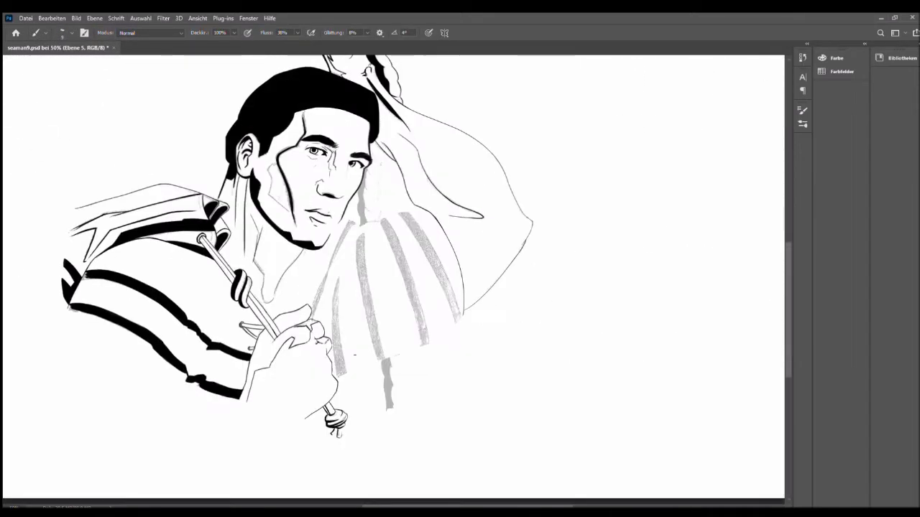
scroll(444, 253, "up", 5)
scroll(444, 253, "down", 2)
scroll(158, 345, "up", 1)
left_click_drag(278, 256, 325, 238)
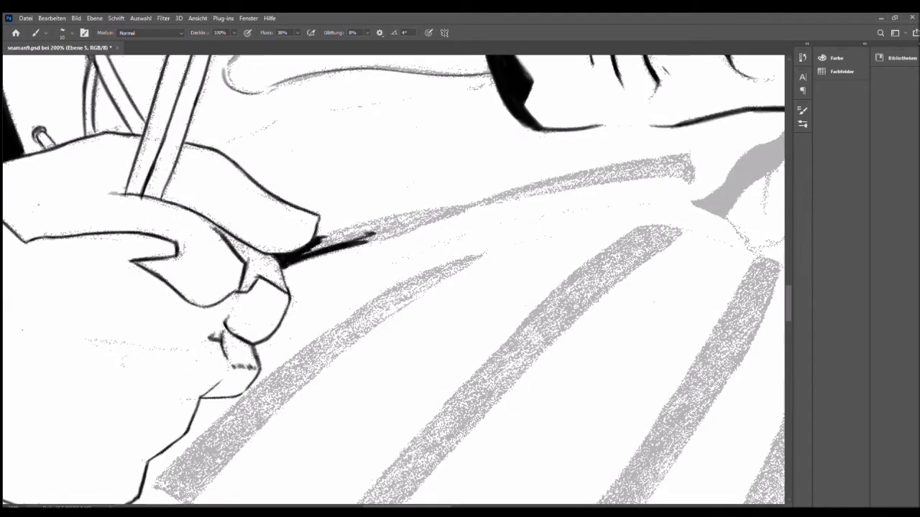
mouse_move(395, 219)
left_mouse_down()
mouse_move(464, 207)
mouse_move(503, 273)
left_mouse_up()
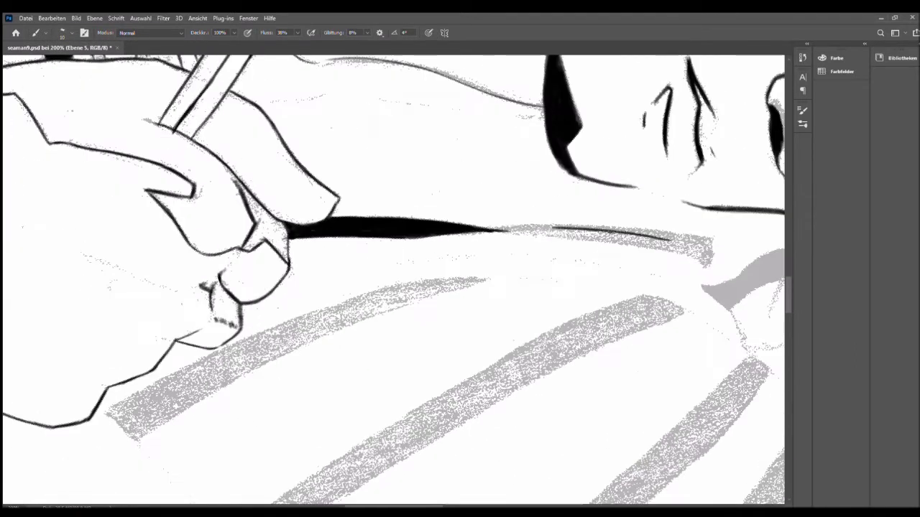
left_click_drag(496, 229, 672, 236)
left_click_drag(403, 259, 431, 237)
left_click_drag(503, 215, 539, 230)
- Ink a thick black line along the sleeve edge and outline the grey sleeve stripe
mouse_move(431, 238)
left_mouse_down()
mouse_move(402, 273)
mouse_move(431, 259)
left_mouse_up()
mouse_move(368, 125)
left_mouse_down()
mouse_move(298, 226)
mouse_move(369, 143)
mouse_move(388, 187)
left_mouse_up()
mouse_move(320, 230)
left_mouse_down()
mouse_move(544, 160)
mouse_move(442, 182)
mouse_move(718, 142)
left_mouse_up()
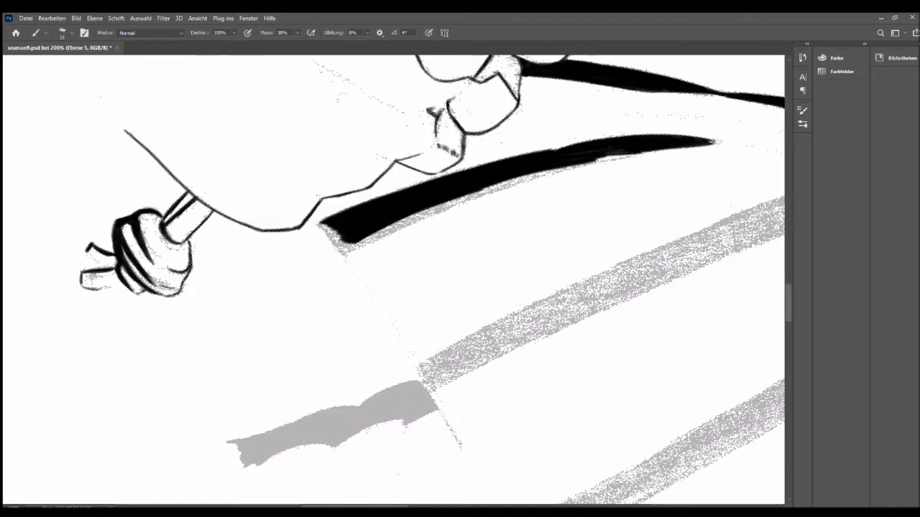
mouse_move(635, 153)
left_mouse_down()
mouse_move(391, 207)
mouse_move(323, 244)
mouse_move(201, 270)
mouse_move(388, 248)
left_mouse_up()
mouse_move(216, 276)
left_mouse_down()
mouse_move(482, 237)
mouse_move(432, 229)
left_mouse_up()
mouse_move(489, 213)
left_mouse_down()
mouse_move(314, 245)
mouse_move(518, 226)
mouse_move(328, 257)
mouse_move(574, 212)
mouse_move(497, 207)
mouse_move(618, 202)
mouse_move(683, 212)
mouse_move(485, 217)
left_mouse_up()
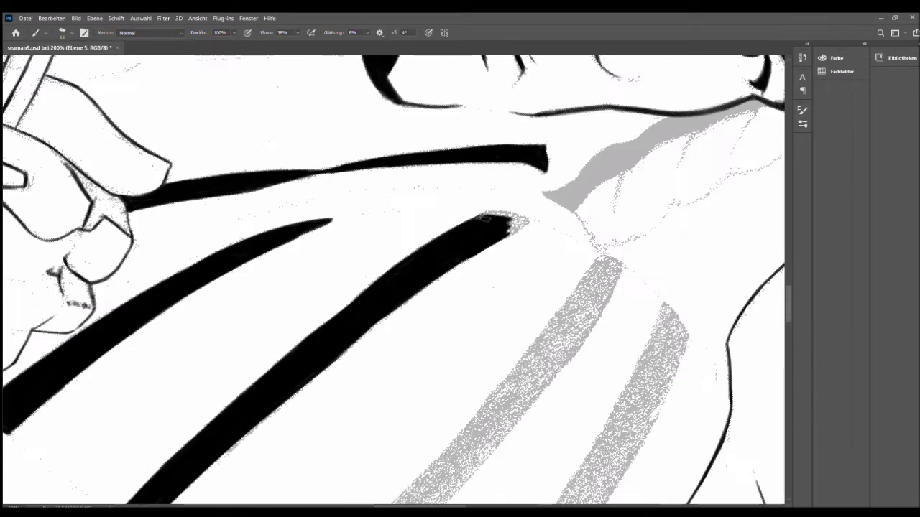
- Fill the upper and middle grey sleeve stripes with solid black, tip to tip
mouse_move(530, 413)
left_mouse_down()
mouse_move(460, 259)
mouse_move(171, 327)
mouse_move(208, 402)
left_mouse_up()
mouse_move(416, 301)
left_mouse_down()
mouse_move(242, 394)
mouse_move(388, 330)
mouse_move(583, 215)
mouse_move(513, 242)
mouse_move(471, 287)
mouse_move(539, 227)
mouse_move(439, 316)
mouse_move(493, 312)
mouse_move(330, 377)
left_mouse_up()
left_click_drag(458, 350, 517, 201)
left_click_drag(525, 195, 271, 388)
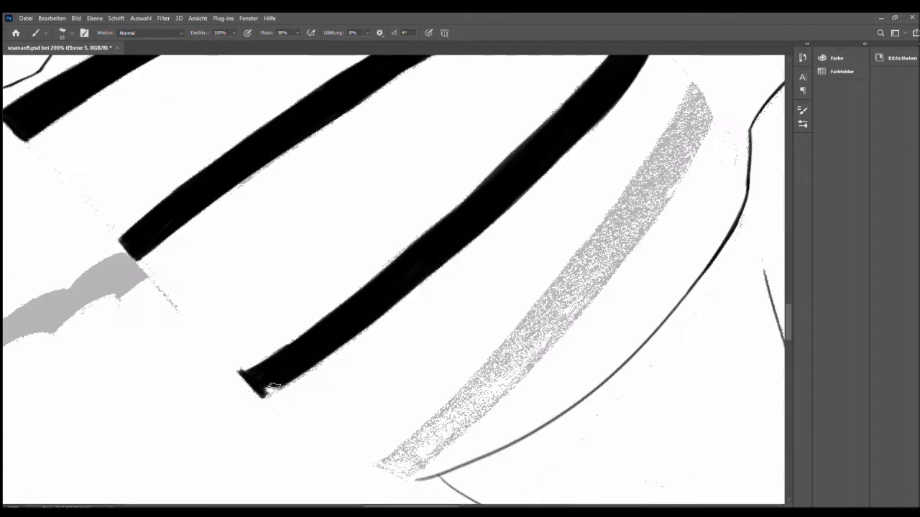
mouse_move(608, 109)
left_mouse_down()
mouse_move(402, 302)
mouse_move(306, 415)
left_mouse_up()
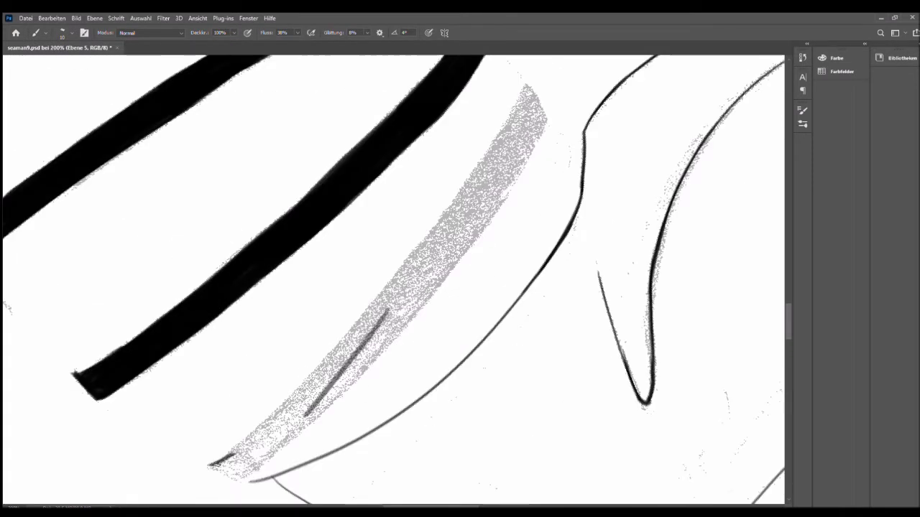
mouse_move(222, 457)
left_mouse_down()
mouse_move(381, 305)
mouse_move(432, 241)
left_mouse_up()
mouse_move(219, 463)
left_mouse_down()
mouse_move(273, 432)
mouse_move(453, 210)
left_mouse_up()
mouse_move(255, 458)
left_mouse_down()
mouse_move(472, 199)
mouse_move(335, 370)
mouse_move(347, 377)
mouse_move(374, 324)
mouse_move(267, 335)
mouse_move(429, 284)
mouse_move(406, 293)
mouse_move(361, 339)
left_mouse_up()
left_click_drag(506, 352, 500, 414)
scroll(393, 313, "up", 2)
- Ink the grey cheek and neck line in black, running up to the eye
mouse_move(393, 266)
left_mouse_down()
mouse_move(392, 338)
mouse_move(403, 352)
mouse_move(401, 336)
mouse_move(349, 338)
left_mouse_up()
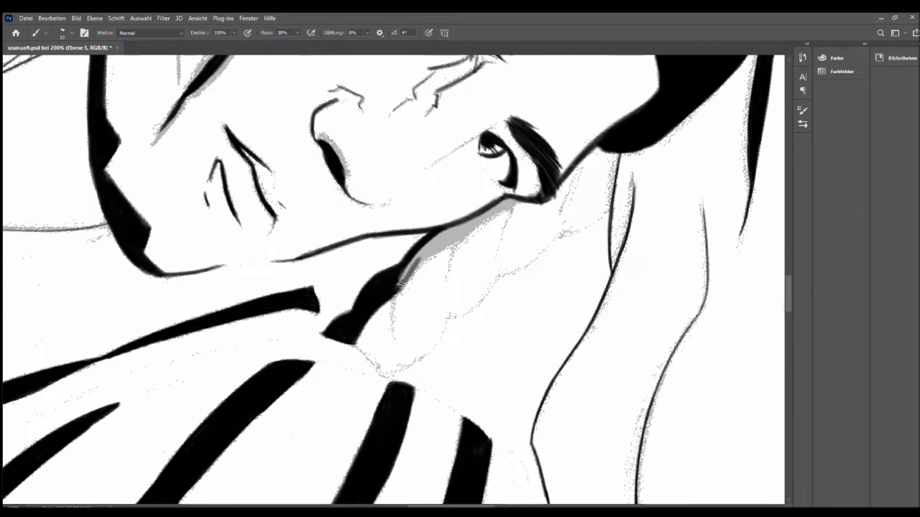
mouse_move(399, 284)
left_mouse_down()
mouse_move(453, 230)
mouse_move(506, 205)
mouse_move(403, 266)
left_mouse_up()
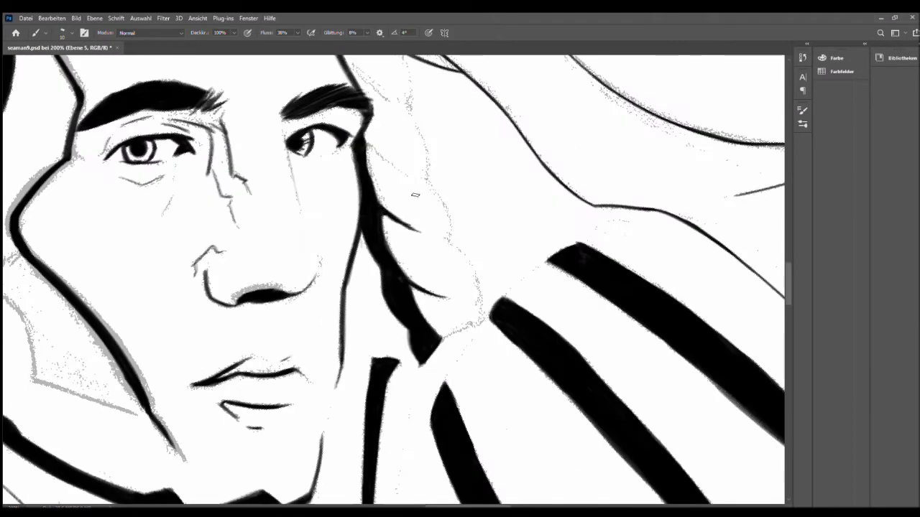
left_click_drag(401, 171, 463, 190)
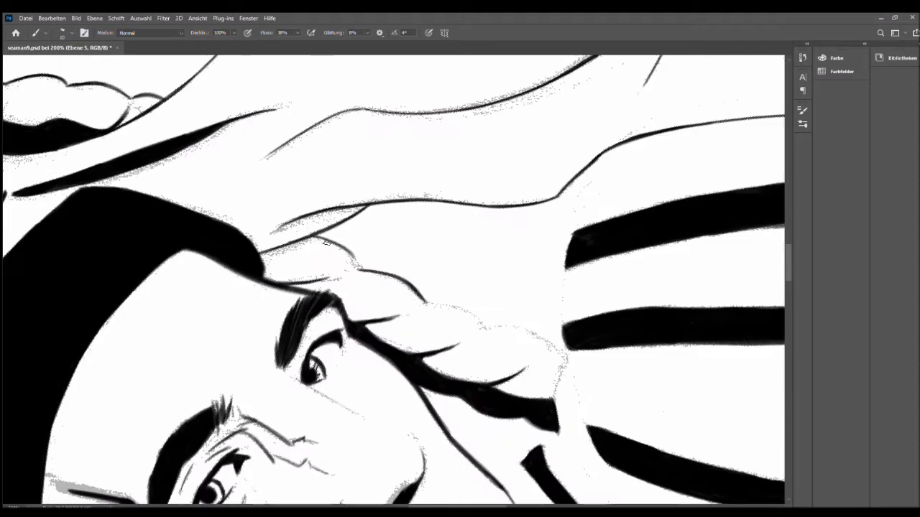
left_click_drag(324, 242, 418, 335)
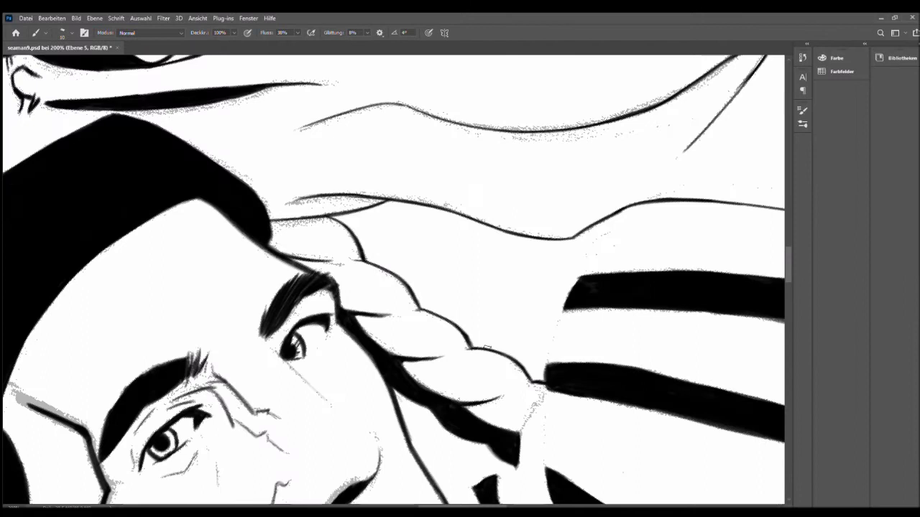
left_click_drag(484, 348, 267, 336)
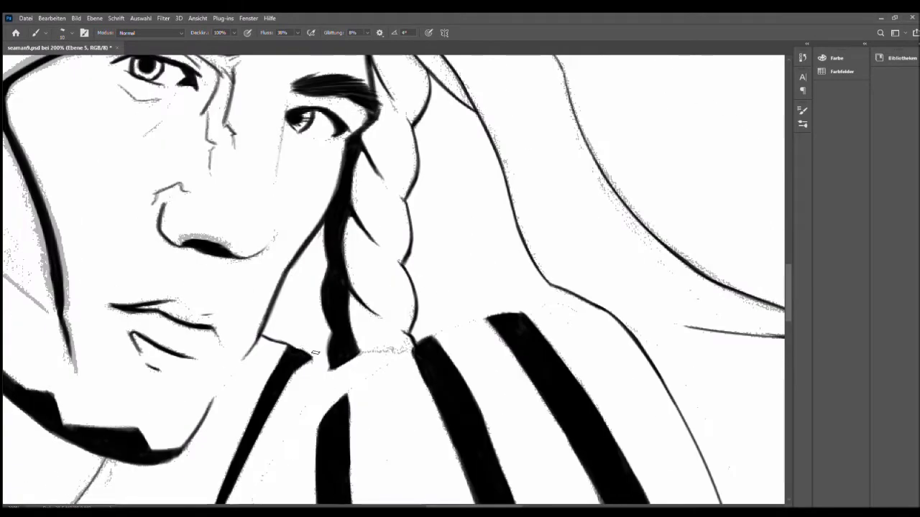
left_click_drag(313, 360, 392, 348)
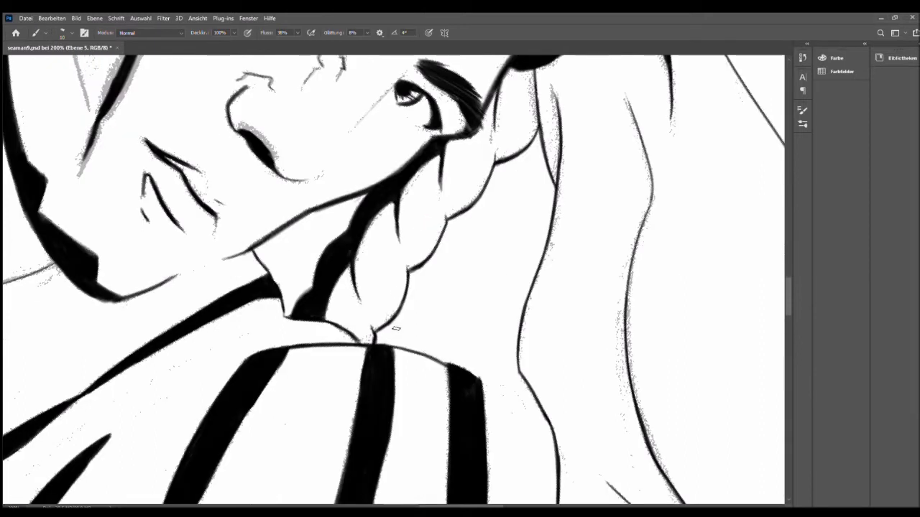
key("r")
mouse_move(463, 360)
left_mouse_down()
mouse_move(573, 397)
mouse_move(496, 393)
mouse_move(445, 359)
mouse_move(450, 321)
left_mouse_up()
key("r")
key("ctrl+0")
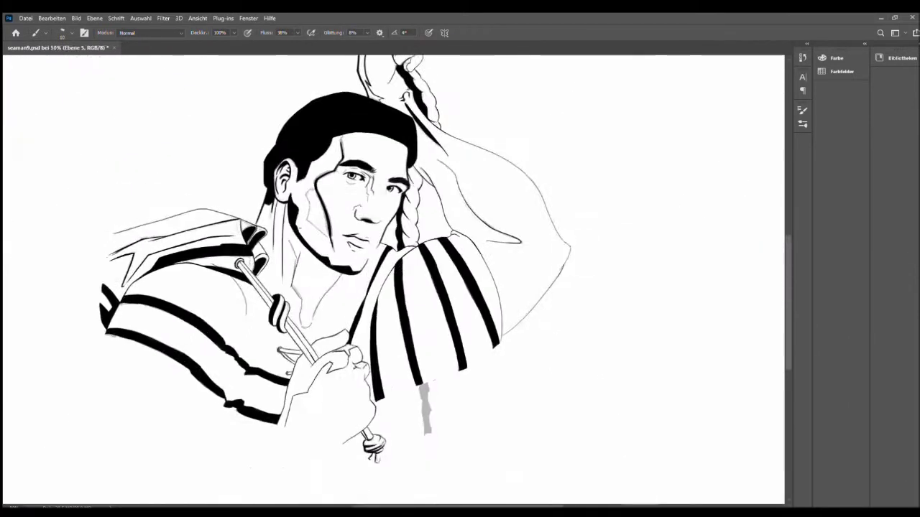
scroll(302, 229, "up", 5)
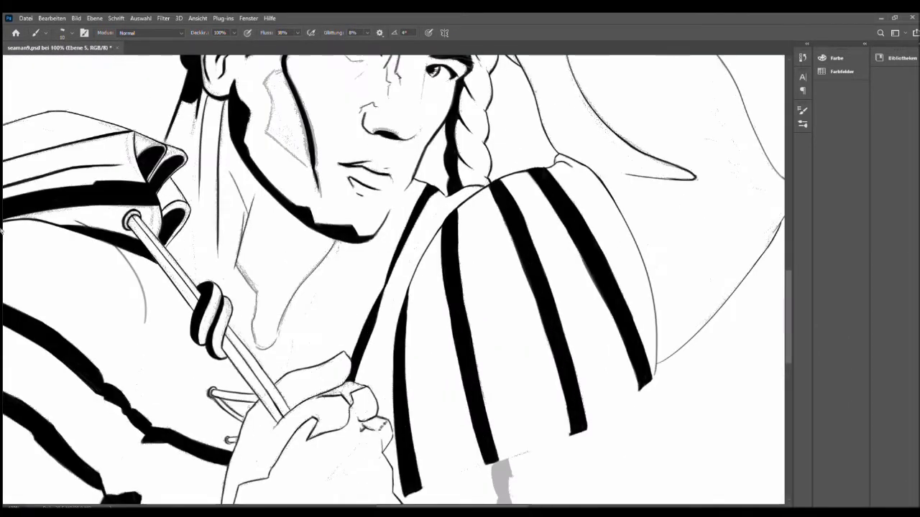
- Ink a thin curve along the sleeve's top edge and a line just below the black stripe
scroll(616, 212, "up", 3)
key("r")
mouse_move(616, 212)
left_mouse_down()
mouse_move(431, 288)
mouse_move(346, 265)
mouse_move(338, 309)
mouse_move(695, 273)
left_mouse_up()
left_click_drag(335, 191, 489, 225)
left_click_drag(360, 227, 402, 215)
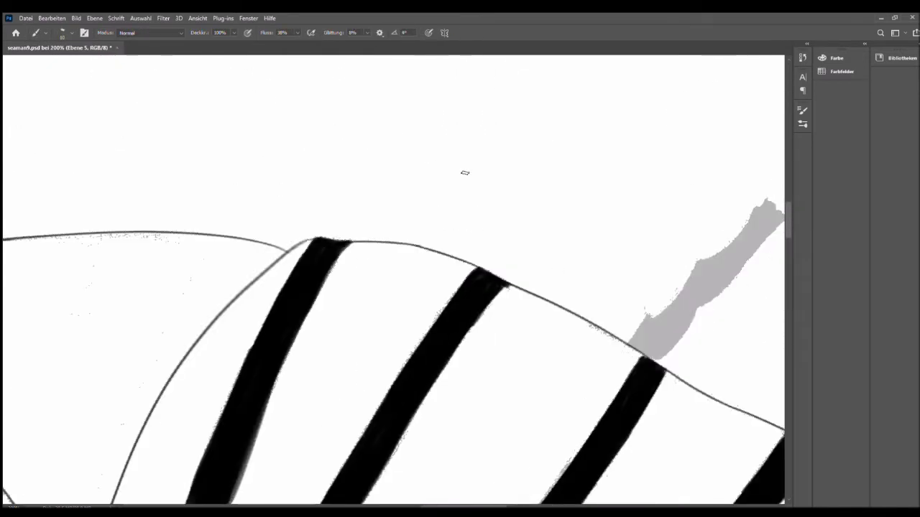
left_click_drag(465, 172, 373, 146)
left_click_drag(175, 480, 410, 345)
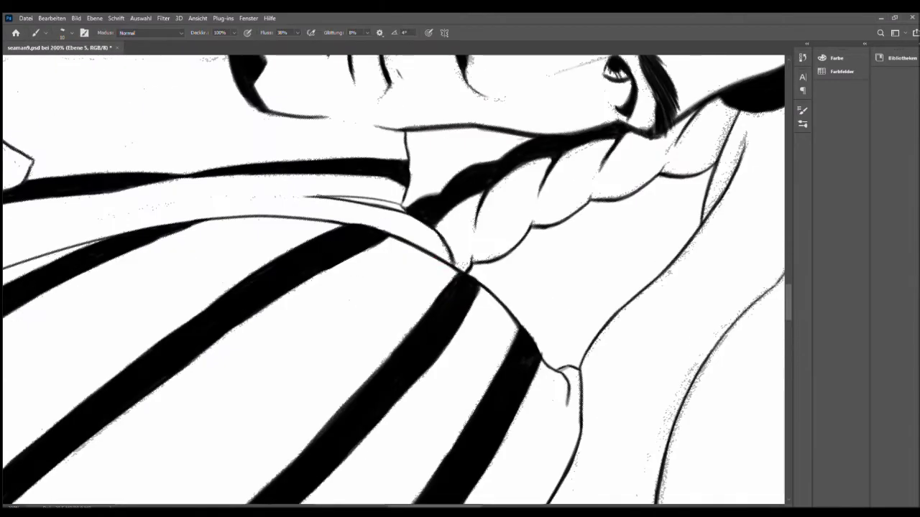
left_click_drag(287, 201, 431, 237)
left_click_drag(345, 230, 427, 206)
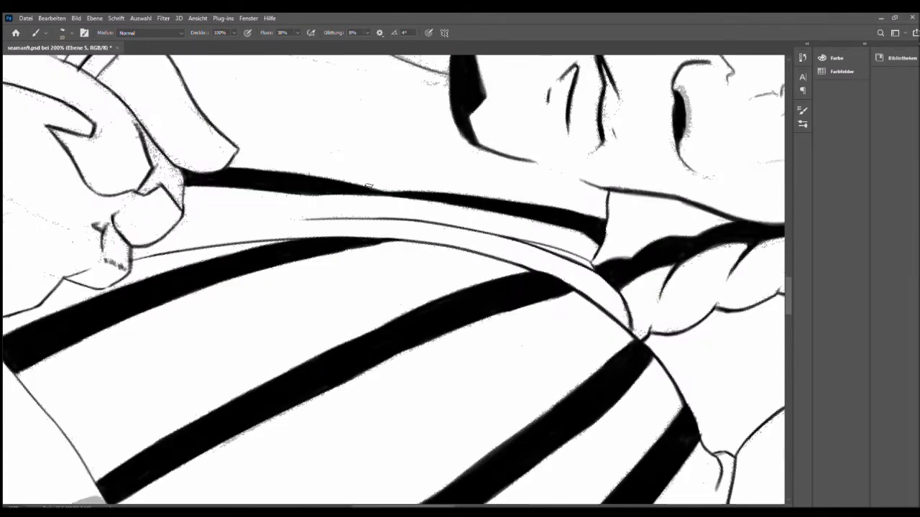
left_click_drag(315, 196, 184, 207)
left_click_drag(533, 265, 467, 302)
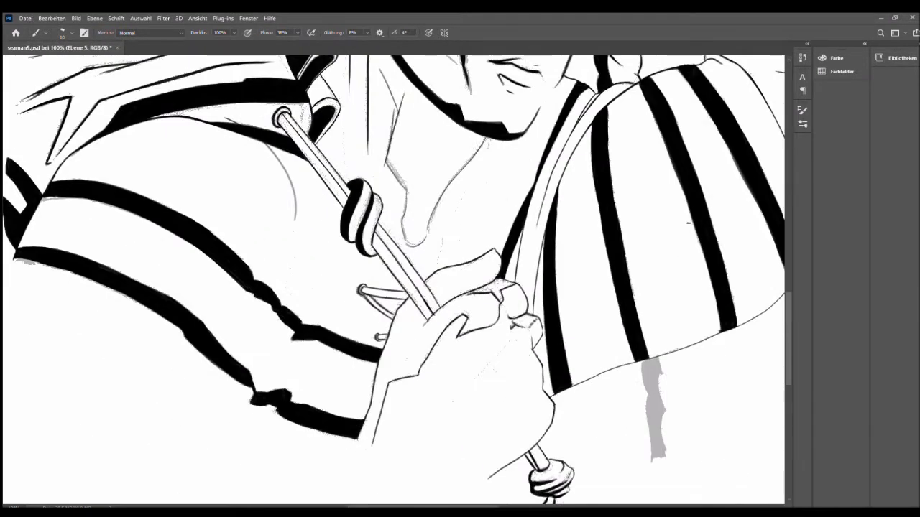
- Add thin fold lines to the sleeve, rotating the view for each stroke
left_click_drag(503, 180, 503, 302)
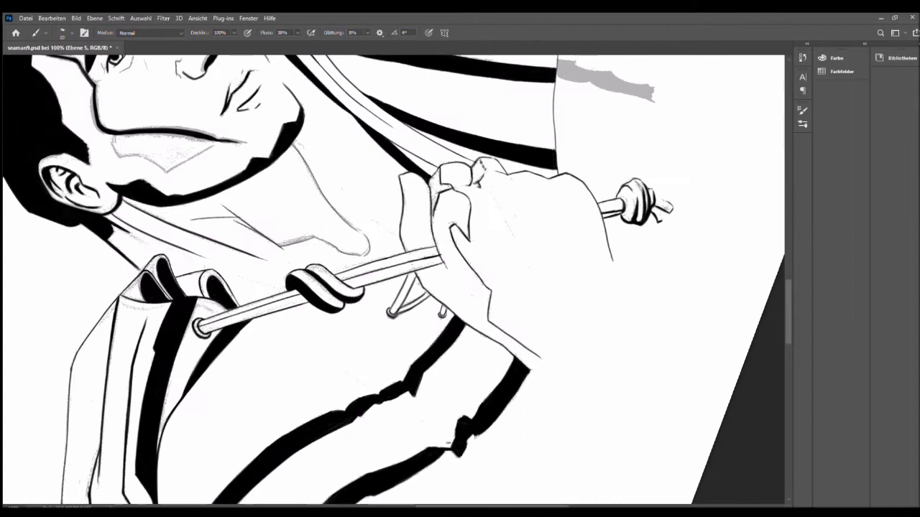
left_click_drag(449, 444, 225, 282)
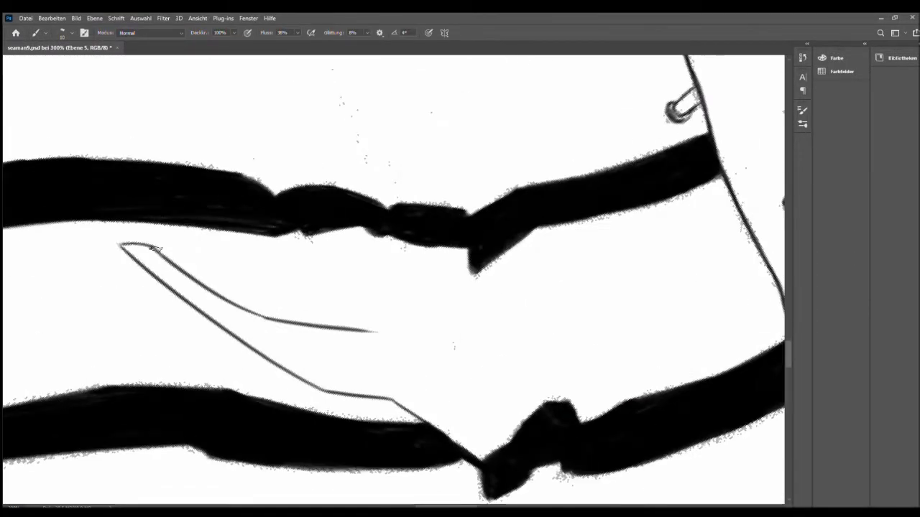
left_click_drag(155, 249, 452, 328)
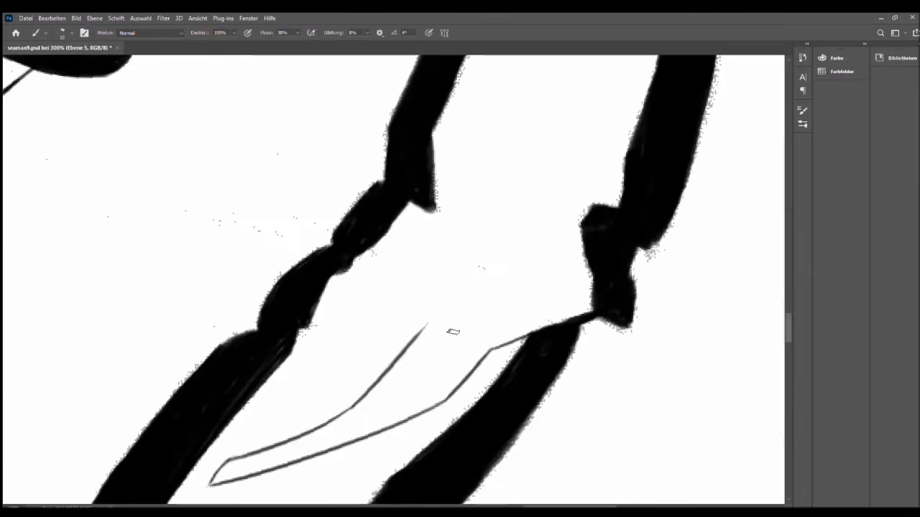
left_click_drag(358, 419, 410, 269)
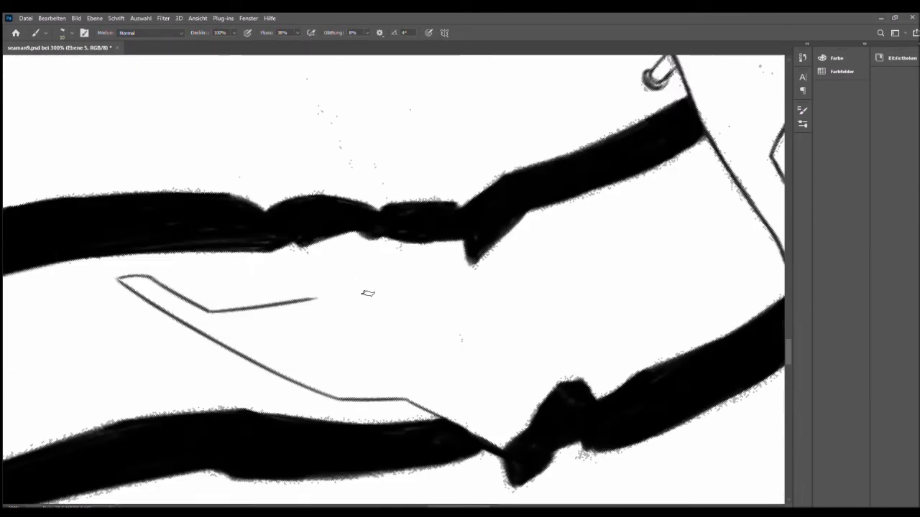
left_click_drag(367, 293, 537, 339)
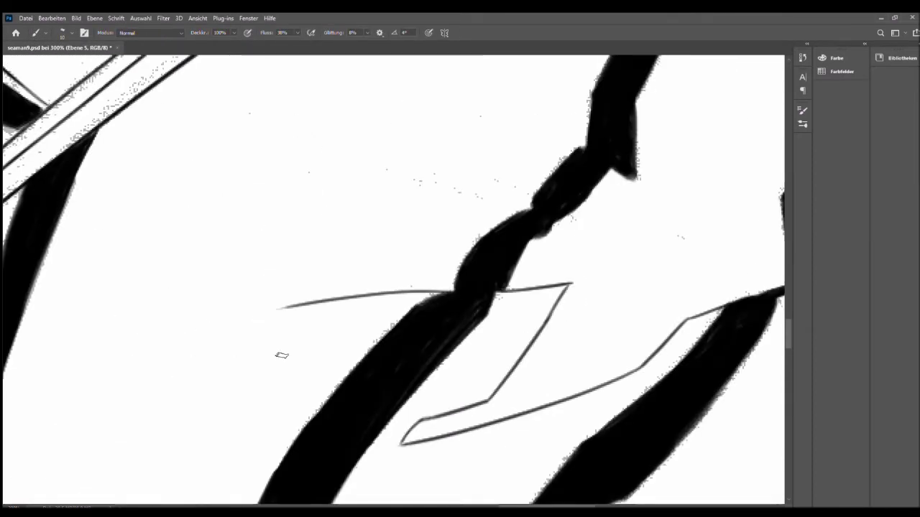
left_click_drag(281, 355, 293, 234)
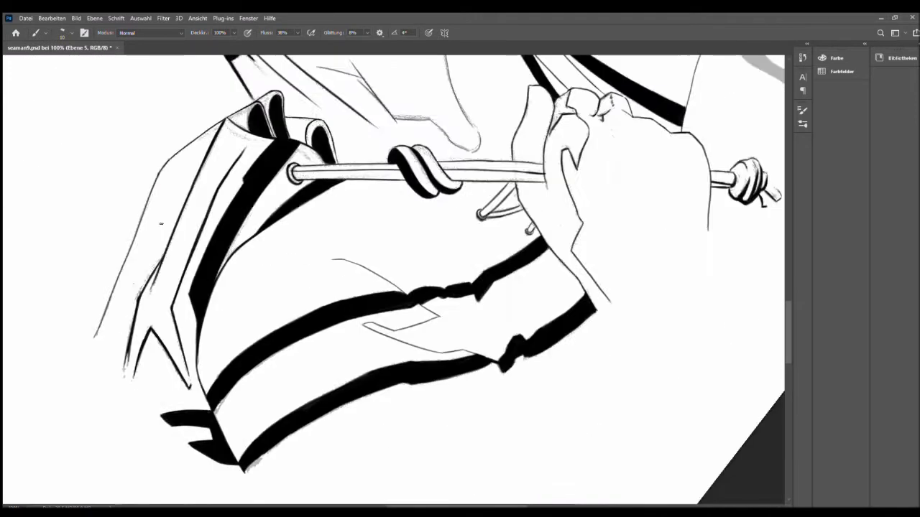
left_click_drag(263, 204, 482, 295)
mouse_move(247, 202)
left_mouse_down()
mouse_move(249, 170)
mouse_move(359, 216)
mouse_move(412, 286)
mouse_move(204, 287)
mouse_move(216, 280)
left_mouse_up()
mouse_move(309, 204)
left_mouse_down()
mouse_move(469, 266)
mouse_move(218, 263)
mouse_move(321, 187)
left_mouse_up()
- Close the open upper collar shape with an ink stroke
key("e")
key("ctrl+plus")
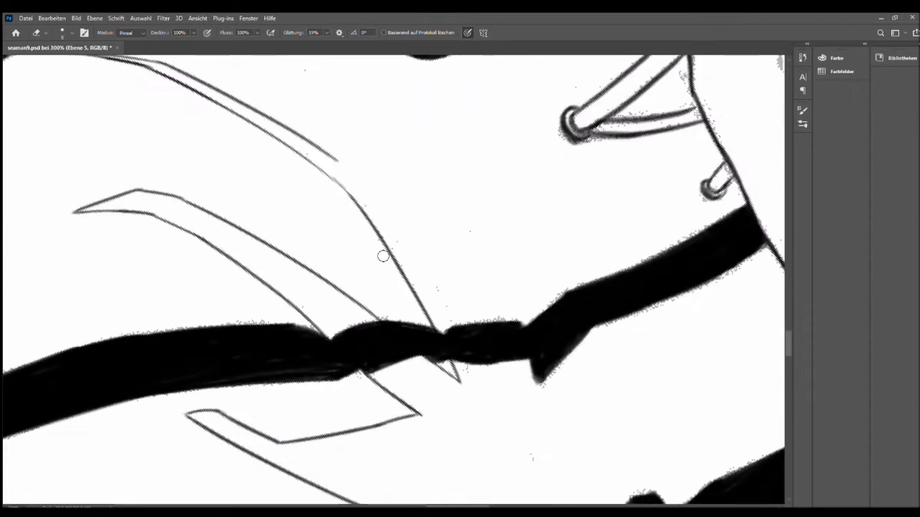
left_click_drag(383, 256, 477, 249)
key("b")
key("ctrl+0")
key("ctrl+1")
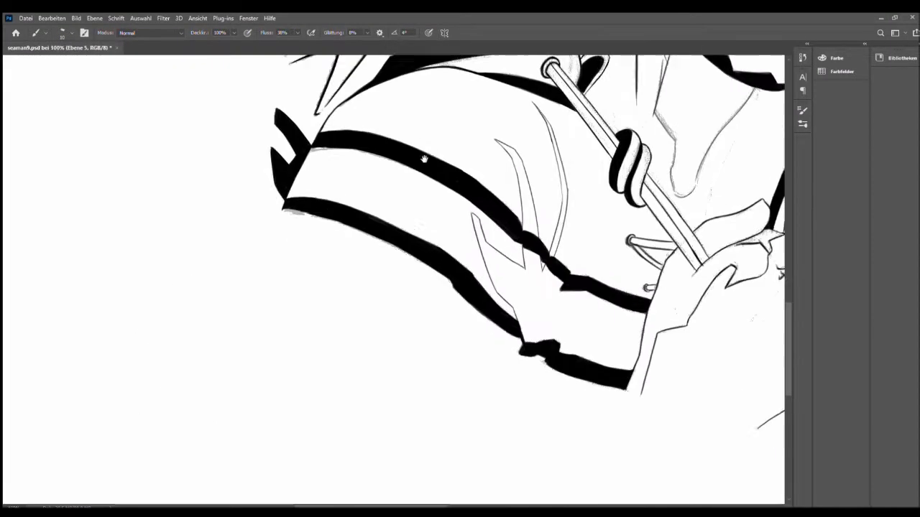
key("ctrl+plus")
mouse_move(424, 158)
left_mouse_down()
mouse_move(340, 98)
mouse_move(487, 127)
mouse_move(351, 265)
mouse_move(349, 216)
mouse_move(301, 173)
left_mouse_up()
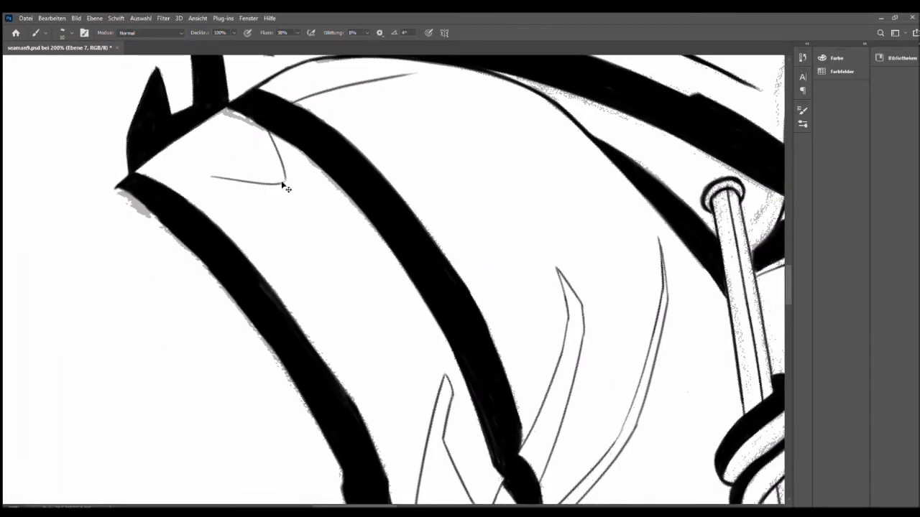
key("ctrl+1")
left_click_drag(225, 177, 621, 174)
key("ctrl+plus")
mouse_move(690, 179)
left_mouse_down()
mouse_move(632, 381)
mouse_move(642, 343)
mouse_move(617, 243)
mouse_move(353, 206)
mouse_move(434, 228)
left_mouse_up()
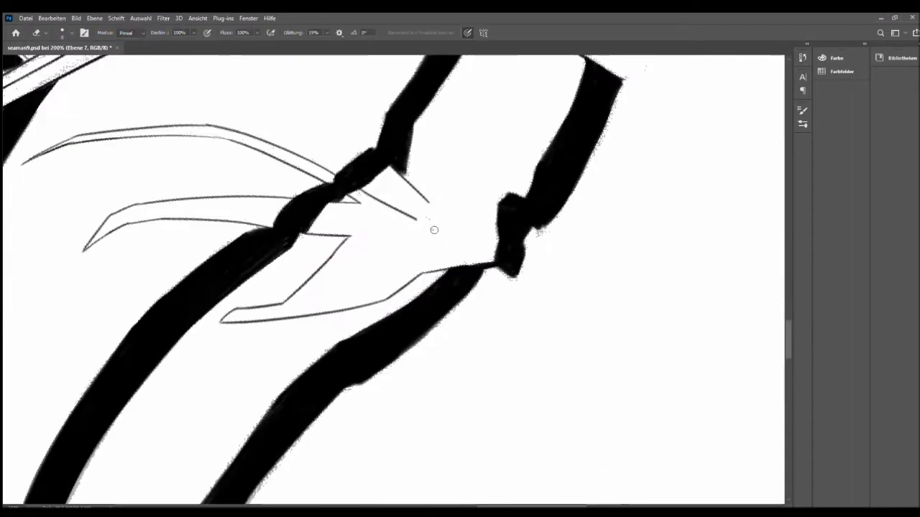
left_click_drag(605, 285, 373, 163)
mouse_move(592, 283)
left_mouse_down()
mouse_move(560, 258)
mouse_move(365, 229)
mouse_move(431, 187)
mouse_move(496, 230)
mouse_move(374, 215)
left_mouse_up()
left_click_drag(296, 178, 464, 182)
left_click_drag(617, 296, 527, 175)
mouse_move(614, 212)
left_mouse_down()
mouse_move(531, 194)
mouse_move(271, 167)
mouse_move(557, 281)
mouse_move(345, 364)
left_mouse_up()
- Touch up the rope knot lines with eraser and brush, then fit the figure on screen
key("e")
key("b")
key("e")
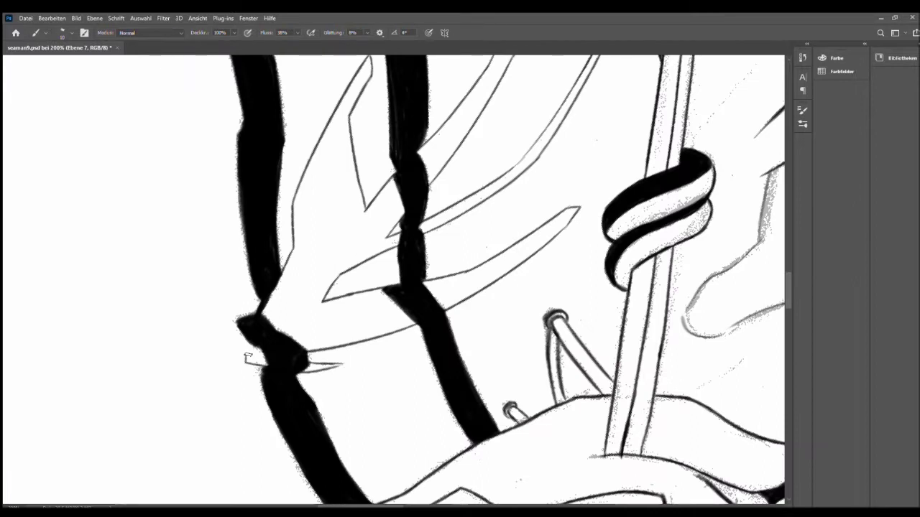
key("ctrl+minus")
key("ctrl+minus")
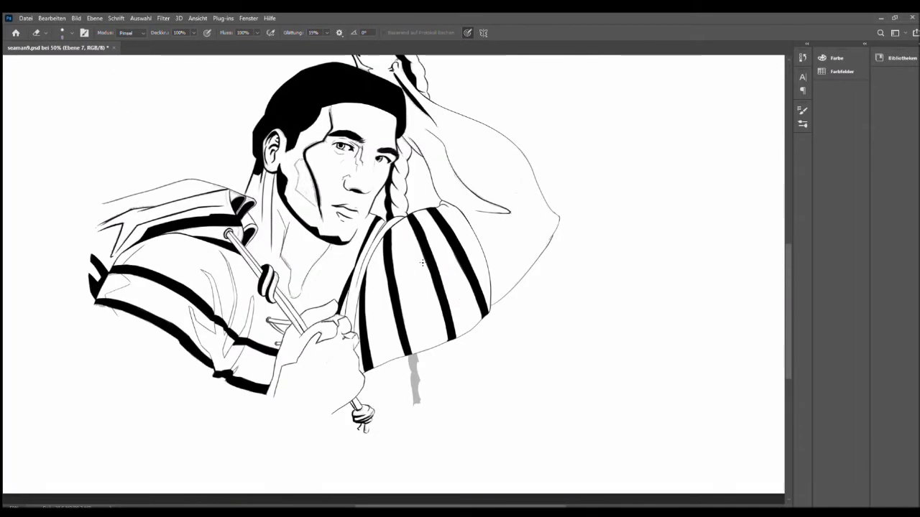
key("ctrl+plus")
key("ctrl+plus")
left_click_drag(422, 263, 507, 244)
key("b")
key("ctrl+plus")
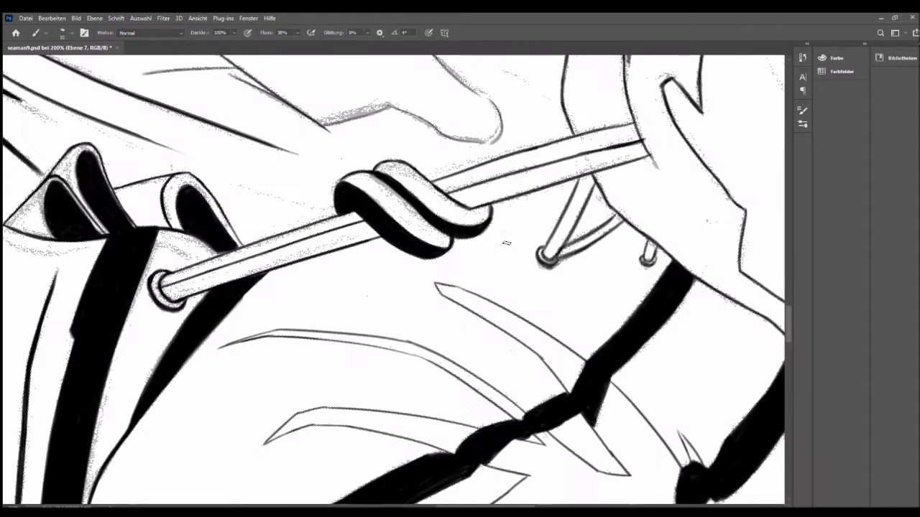
left_click_drag(598, 258, 681, 282)
left_click_drag(635, 321, 389, 209)
key("ctrl+0")
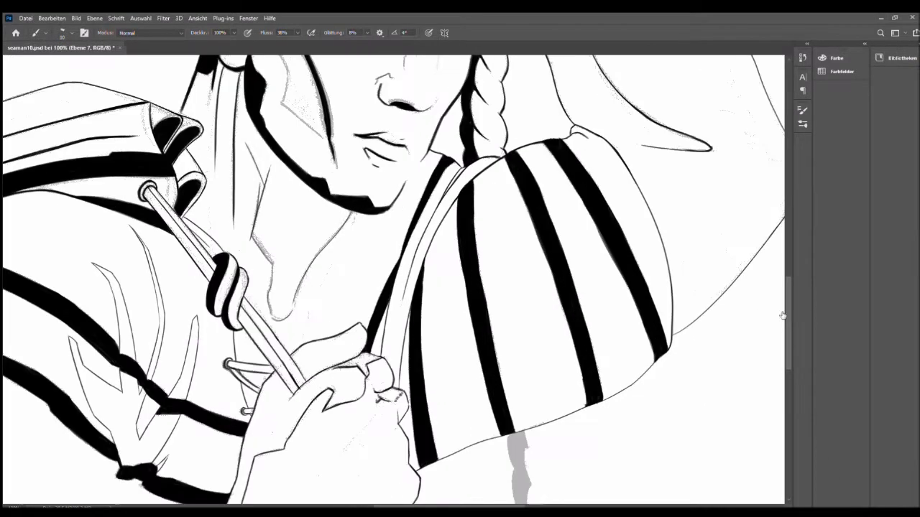
- Erase the leftover grey sketch lines from the chest and neck
mouse_move(273, 230)
left_mouse_down()
mouse_move(302, 308)
mouse_move(370, 224)
mouse_move(308, 305)
mouse_move(291, 312)
mouse_move(349, 236)
left_mouse_up()
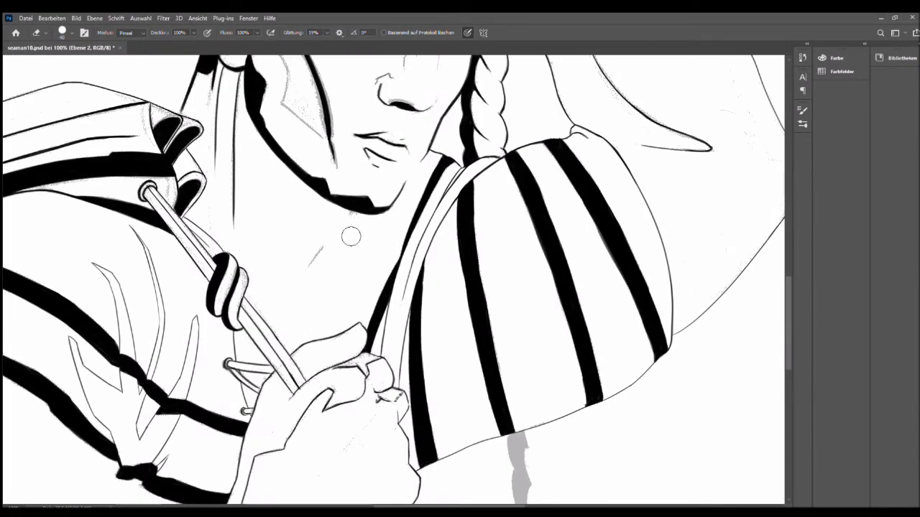
key("ctrl+minus")
key("ctrl+plus")
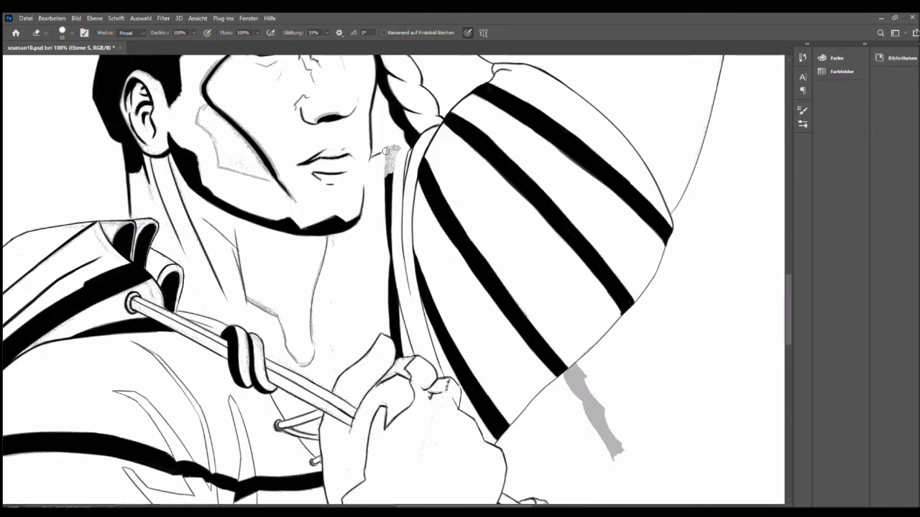
key("e")
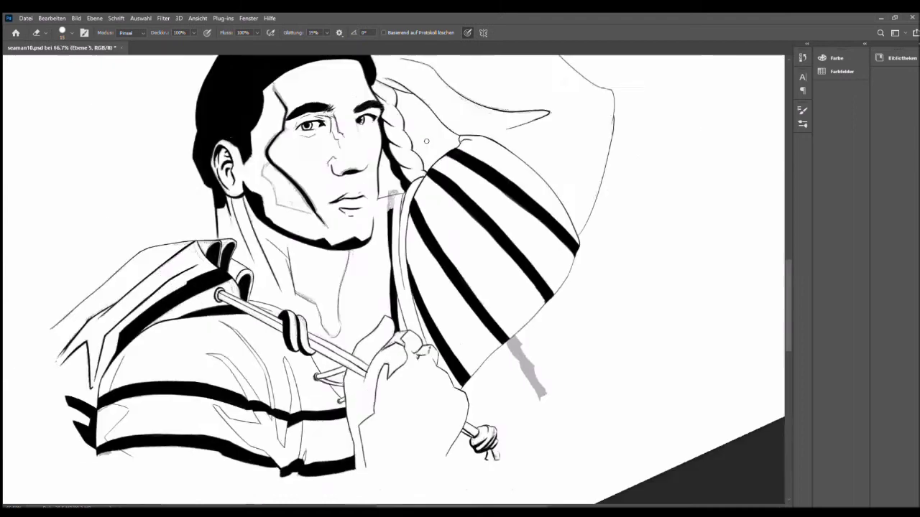
key("b")
scroll(413, 197, "up", 3)
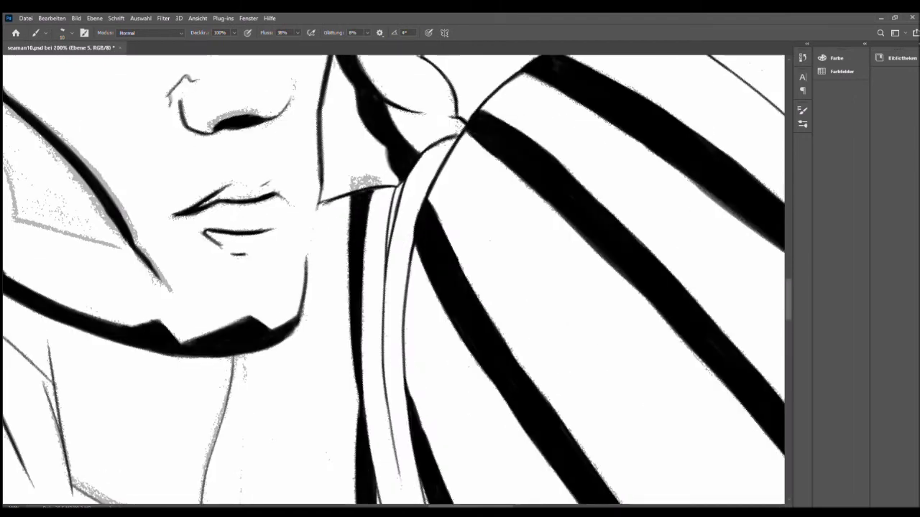
key("r")
mouse_move(403, 288)
left_mouse_down()
mouse_move(479, 269)
mouse_move(474, 252)
left_mouse_up()
scroll(479, 269, "up", 5)
key("b")
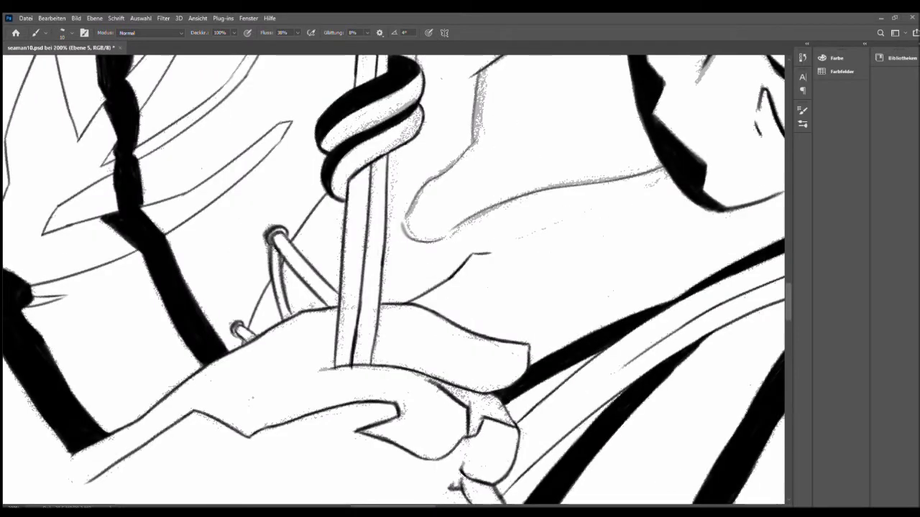
key("r")
mouse_move(473, 252)
left_mouse_down()
mouse_move(446, 237)
mouse_move(432, 258)
mouse_move(460, 273)
left_mouse_up()
scroll(460, 273, "down", 5)
key("ctrl+plus")
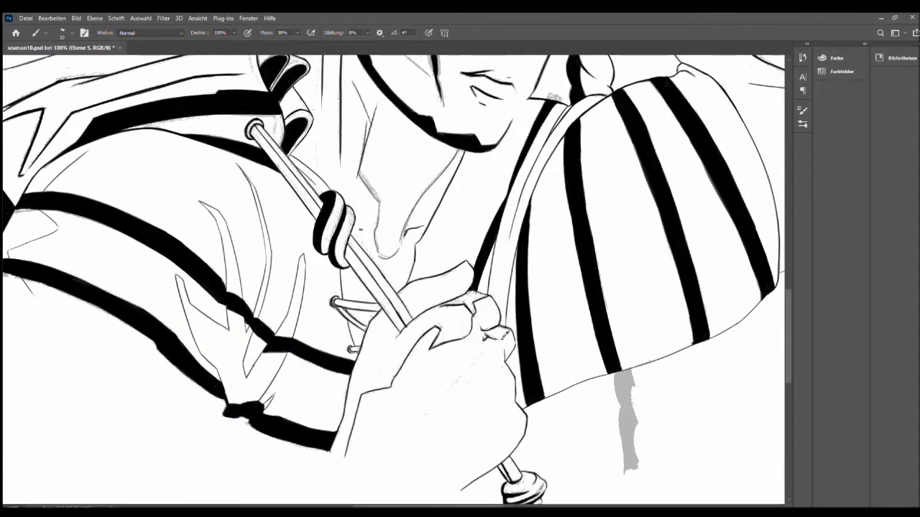
key("ctrl+plus")
key("ctrl+plus")
- Ink a long thin line along the arm, checking it at 200% zoom
key("e")
key("b")
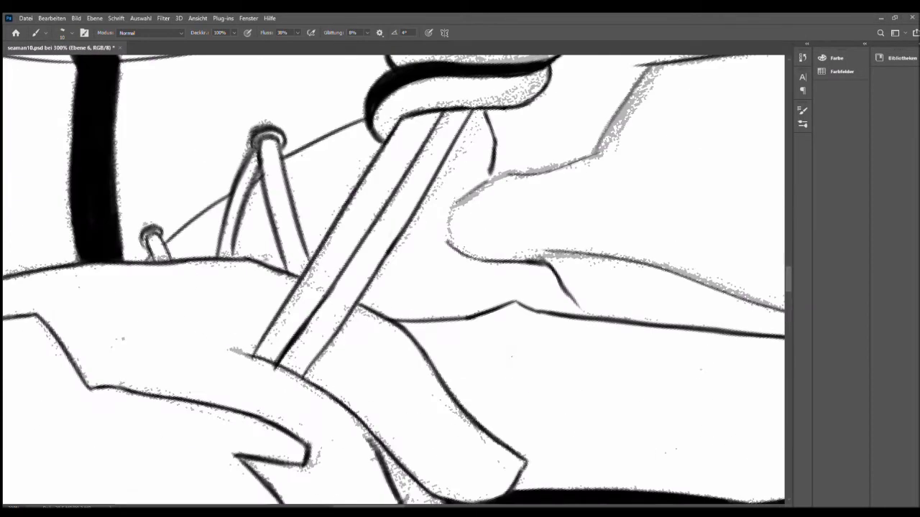
key("e")
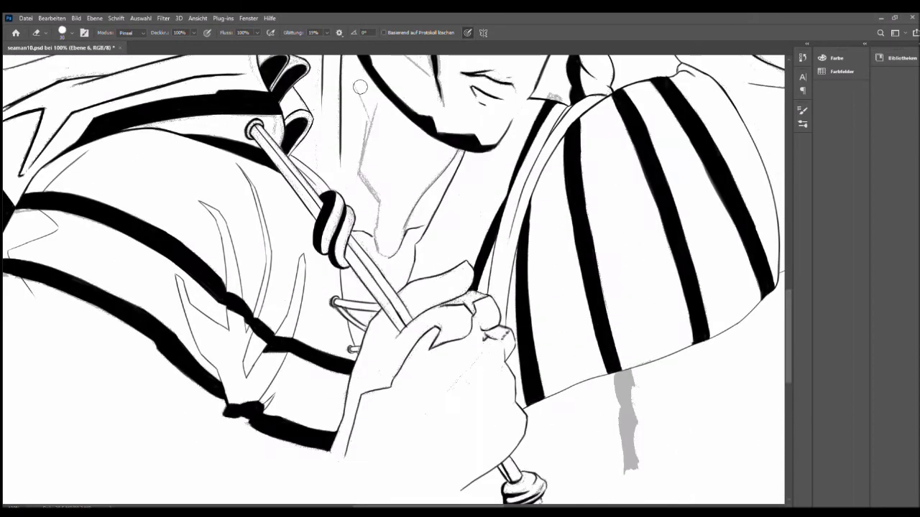
key("ctrl+plus")
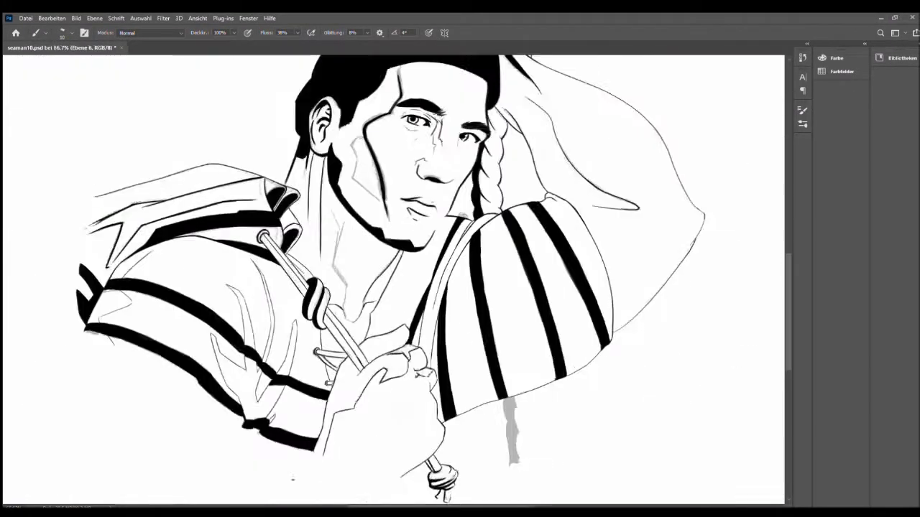
key("b")
left_click_drag(367, 302, 467, 312)
key("ctrl+minus")
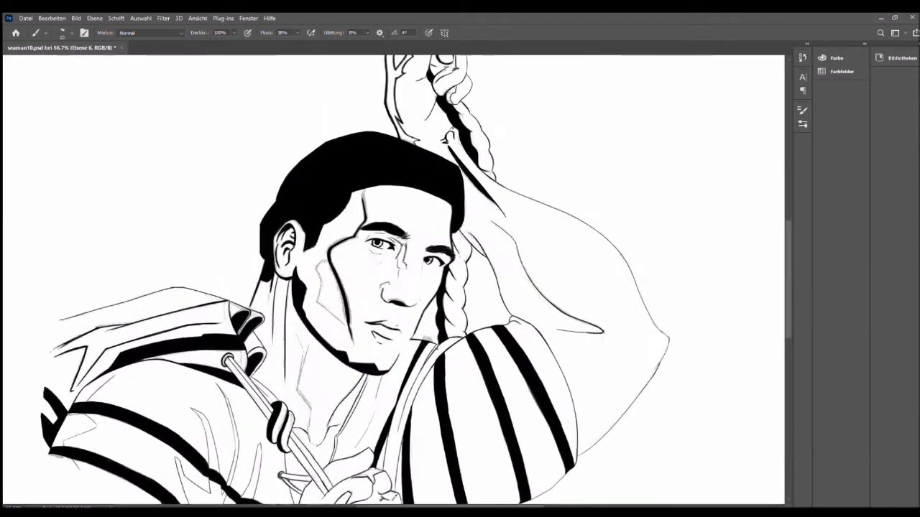
- Darken the thin sleeve line near the raised hand
key("ctrl+plus")
left_click_drag(755, 347, 503, 245)
left_click_drag(365, 311, 502, 380)
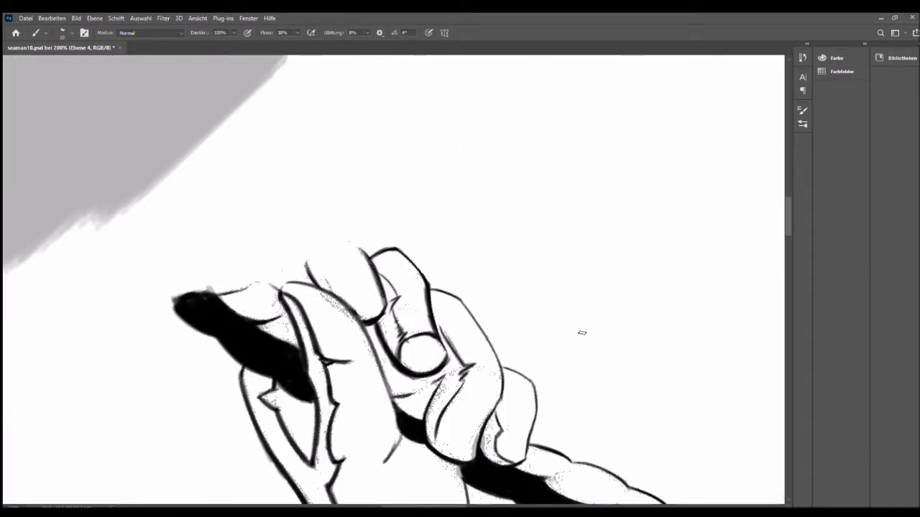
left_click_drag(582, 333, 341, 255)
mouse_move(504, 287)
left_mouse_down()
mouse_move(555, 309)
mouse_move(352, 245)
mouse_move(350, 351)
left_mouse_up()
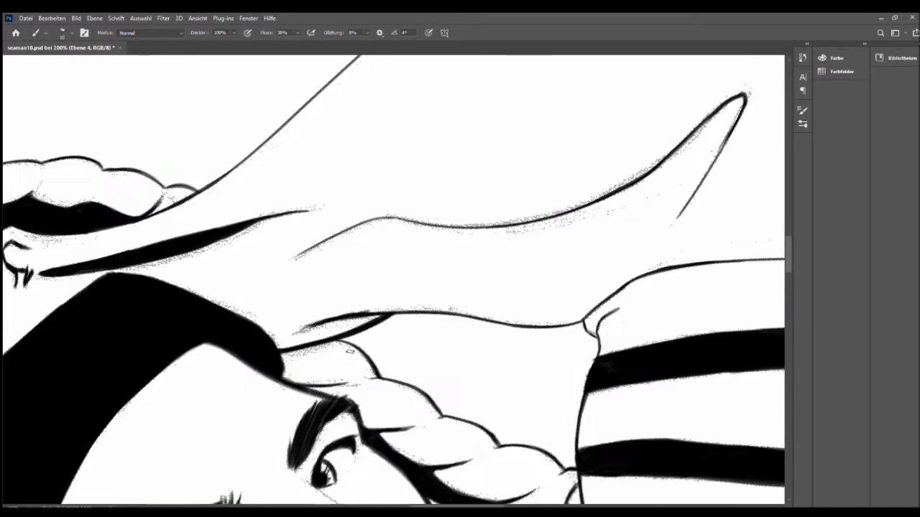
mouse_move(430, 310)
left_mouse_down()
mouse_move(546, 323)
mouse_move(560, 302)
mouse_move(556, 271)
mouse_move(455, 268)
left_mouse_up()
mouse_move(646, 309)
left_mouse_down()
mouse_move(403, 288)
mouse_move(390, 257)
mouse_move(446, 309)
mouse_move(683, 327)
mouse_move(411, 327)
left_mouse_up()
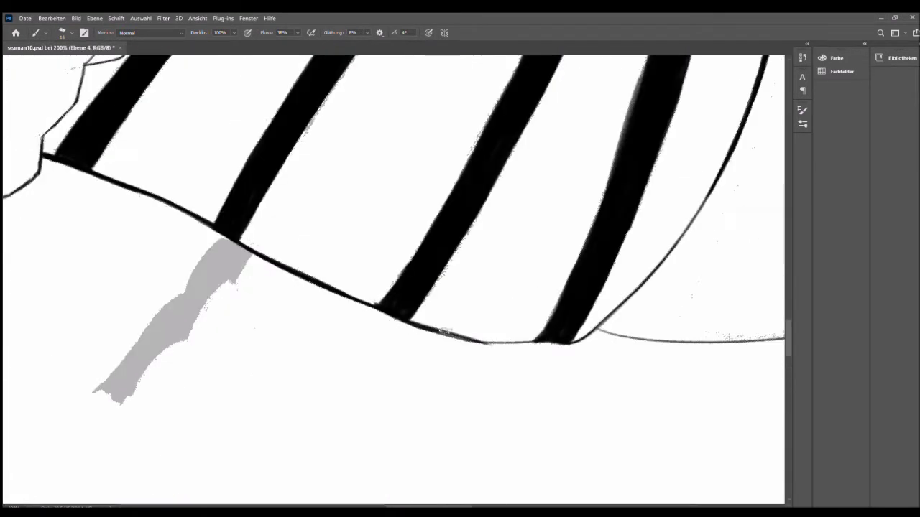
key("ctrl+0")
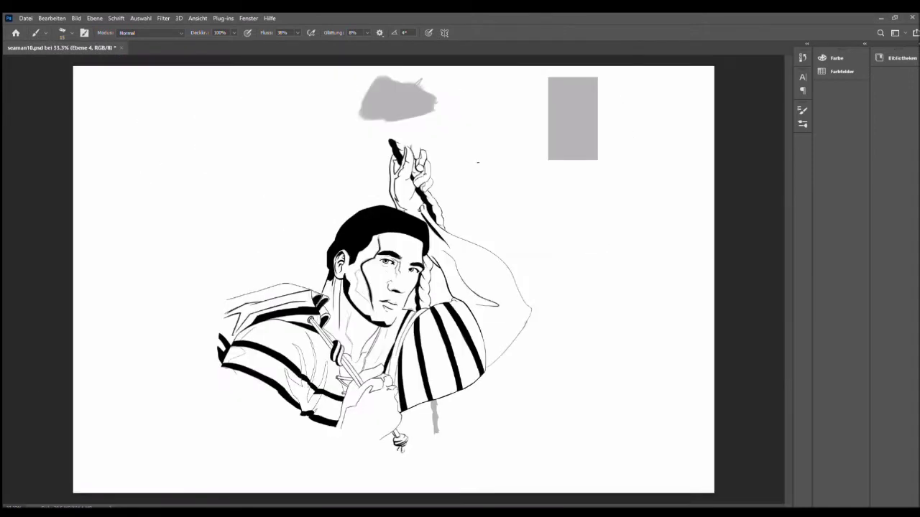
mouse_move(460, 287)
left_mouse_down()
mouse_move(432, 273)
mouse_move(402, 301)
mouse_move(432, 288)
left_mouse_up()
mouse_move(622, 297)
left_mouse_down()
mouse_move(452, 255)
mouse_move(437, 238)
left_mouse_up()
left_click_drag(164, 317, 151, 258)
mouse_move(251, 379)
left_mouse_down()
mouse_move(281, 201)
mouse_move(242, 391)
mouse_move(367, 203)
left_mouse_up()
key("e")
key("b")
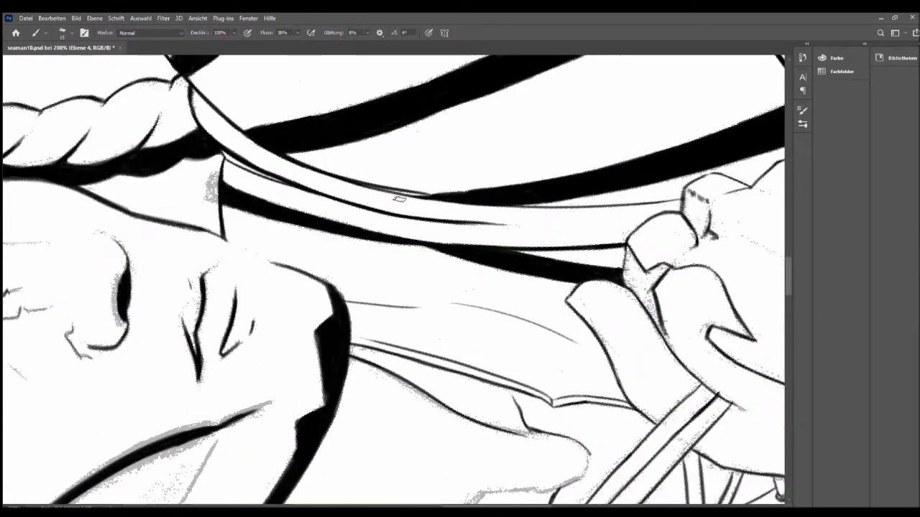
- Rotate the canvas around the rope knot and staff to line up the arm strokes
left_click_drag(466, 212, 391, 252)
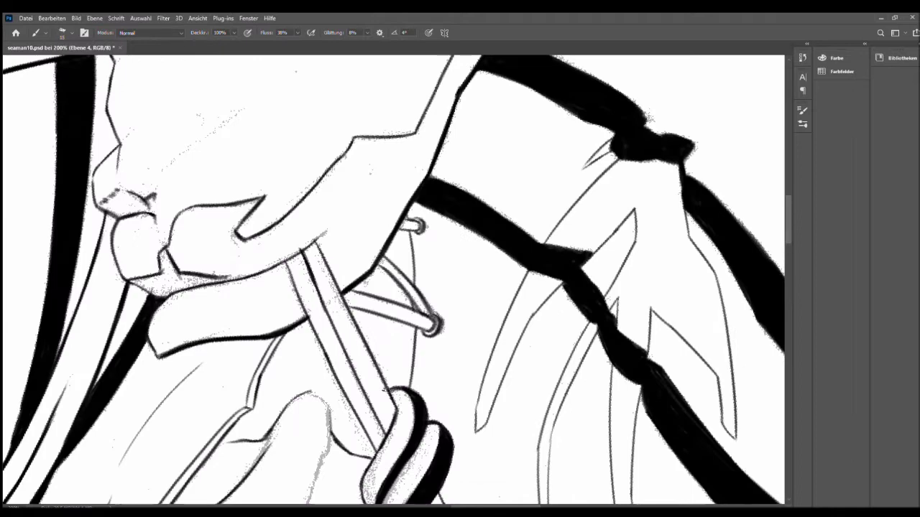
left_click_drag(386, 391, 273, 229)
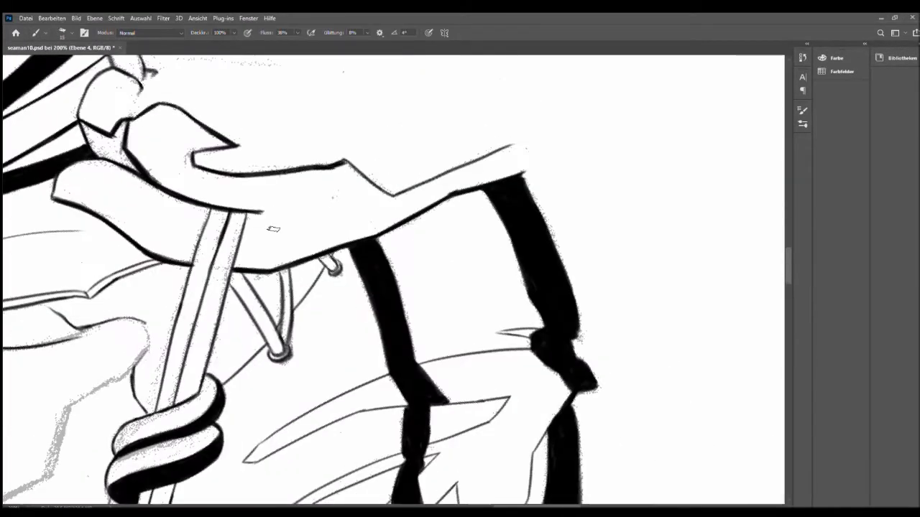
scroll(273, 229, "down", 5)
scroll(370, 286, "up", 6)
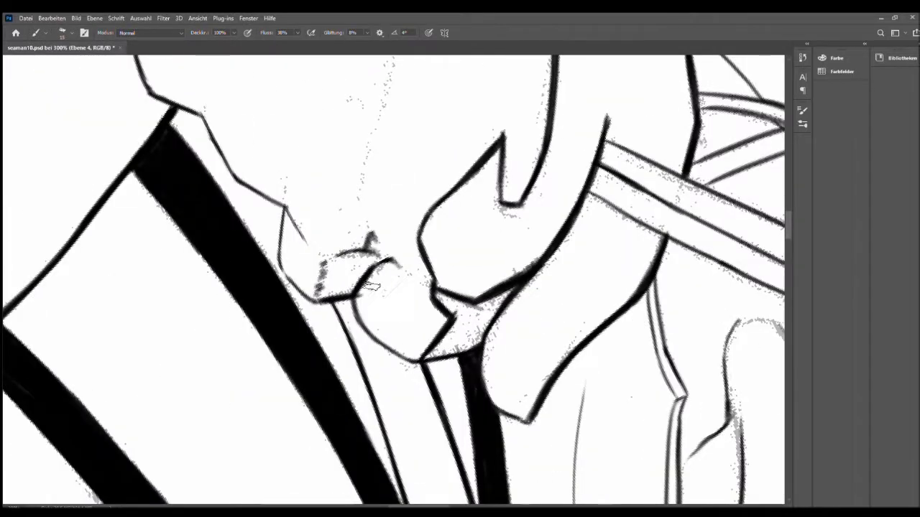
left_click_drag(370, 286, 334, 317)
scroll(410, 390, "down", 5)
scroll(192, 386, "up", 6)
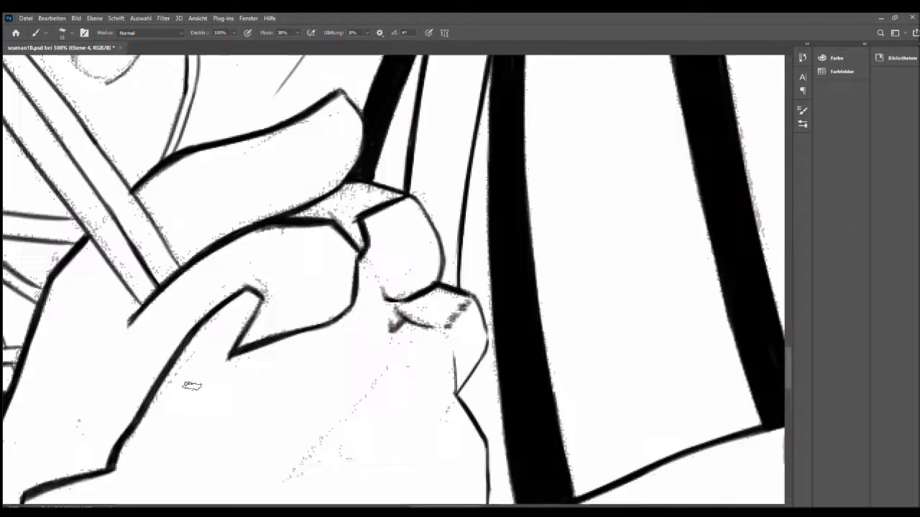
left_click_drag(192, 386, 267, 333)
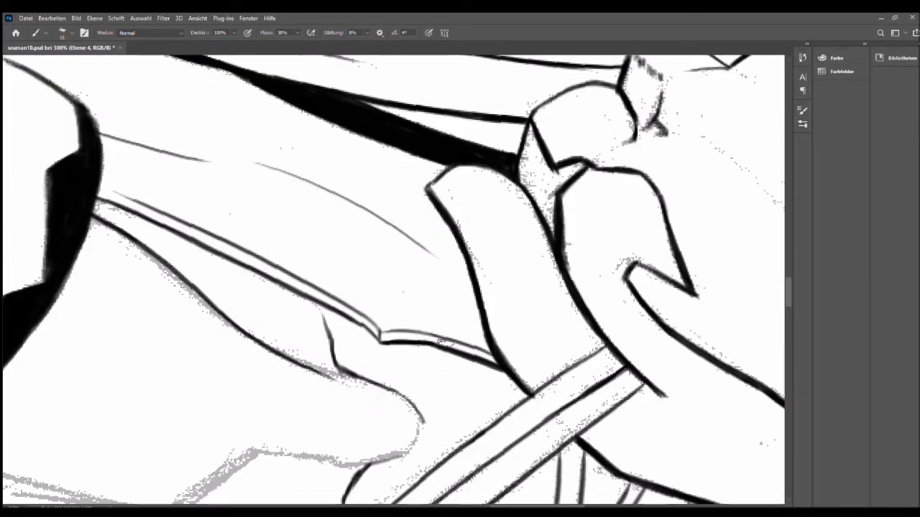
left_click_drag(442, 342, 230, 329)
left_click_drag(413, 385, 286, 301)
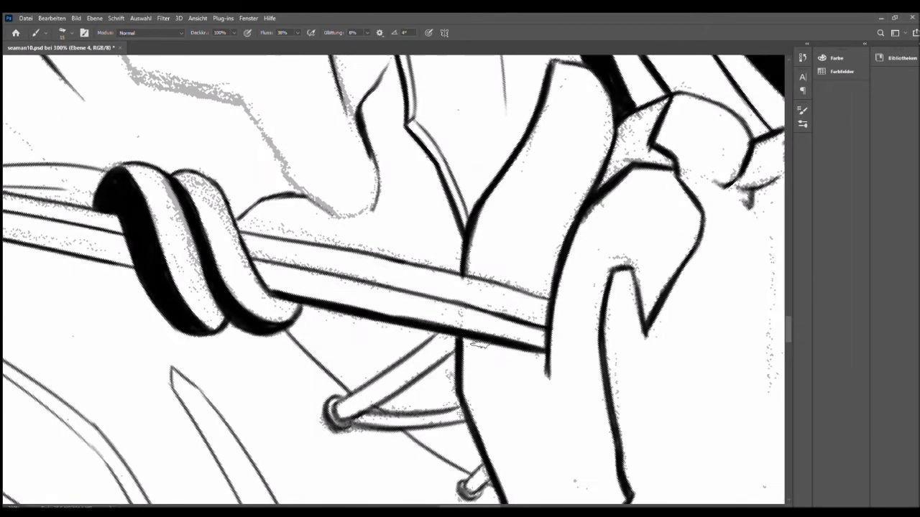
left_click_drag(479, 345, 466, 302)
left_click_drag(143, 287, 381, 283)
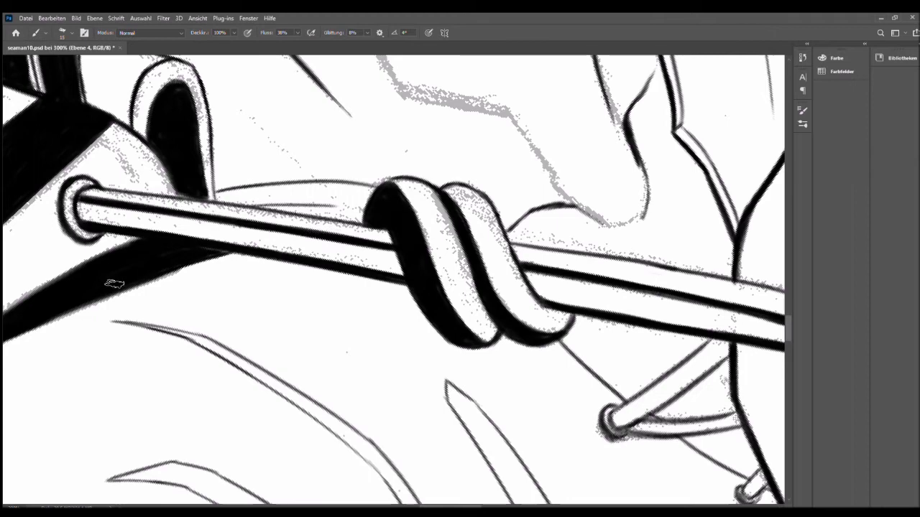
left_click_drag(57, 252, 435, 400)
scroll(434, 400, "down", 5)
scroll(424, 270, "up", 5)
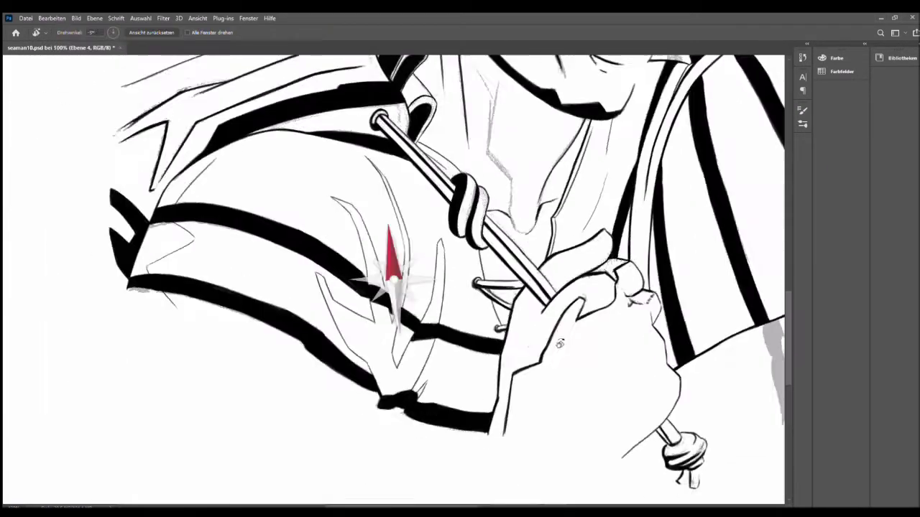
left_click_drag(424, 270, 422, 268)
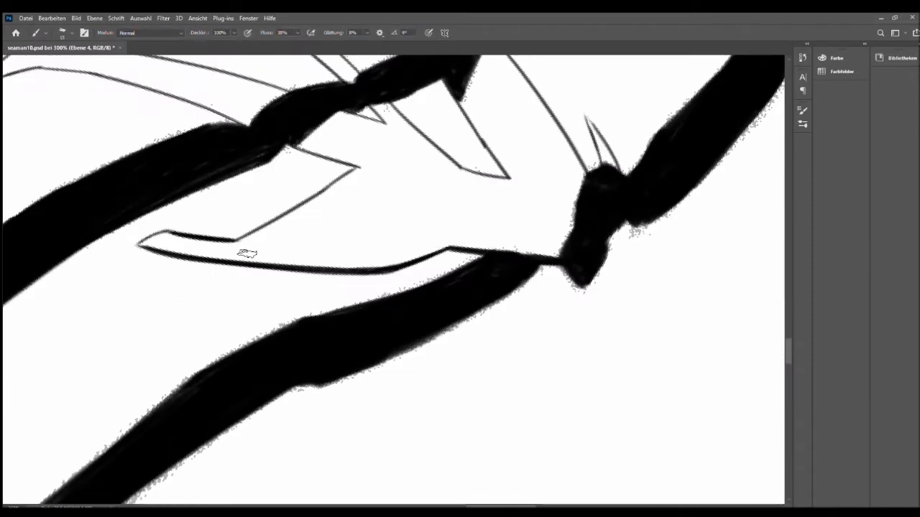
mouse_move(242, 252)
left_mouse_down()
mouse_move(184, 230)
mouse_move(170, 347)
mouse_move(87, 145)
mouse_move(254, 304)
mouse_move(436, 257)
mouse_move(433, 205)
mouse_move(646, 210)
mouse_move(256, 256)
mouse_move(302, 122)
mouse_move(338, 191)
mouse_move(625, 281)
mouse_move(606, 396)
mouse_move(380, 287)
mouse_move(407, 99)
mouse_move(329, 154)
mouse_move(493, 304)
left_mouse_up()
- Clean up the arm and shoulder outlines, alternating eraser and brush, then reset the view
key("e")
key("Escape")
scroll(491, 305, "up", 3)
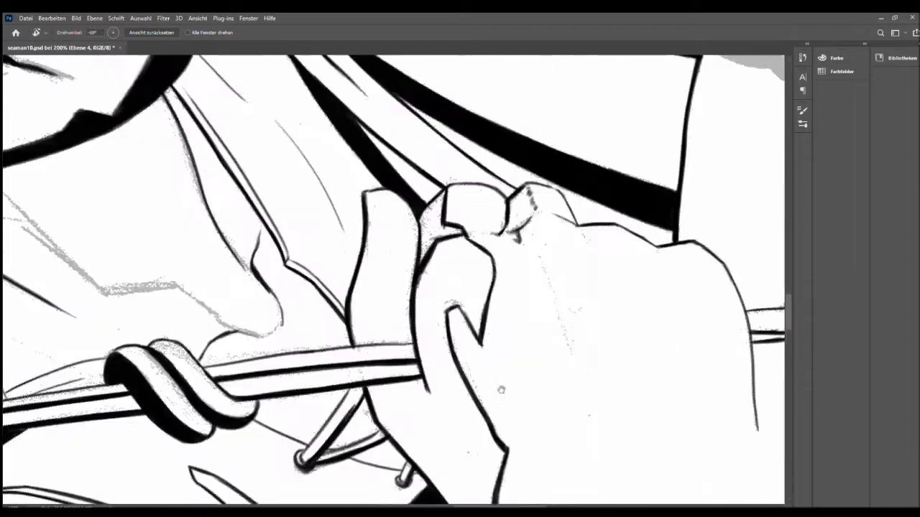
key("b")
mouse_move(376, 334)
left_mouse_down()
mouse_move(328, 226)
mouse_move(369, 319)
mouse_move(345, 237)
mouse_move(410, 134)
mouse_move(360, 180)
mouse_move(263, 189)
mouse_move(582, 414)
left_mouse_up()
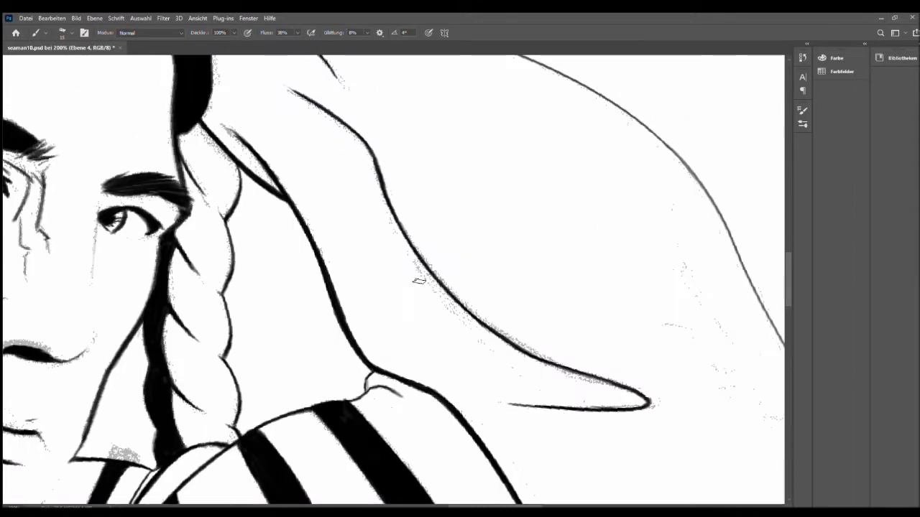
mouse_move(418, 280)
left_mouse_down()
mouse_move(319, 221)
mouse_move(301, 220)
mouse_move(359, 243)
left_mouse_up()
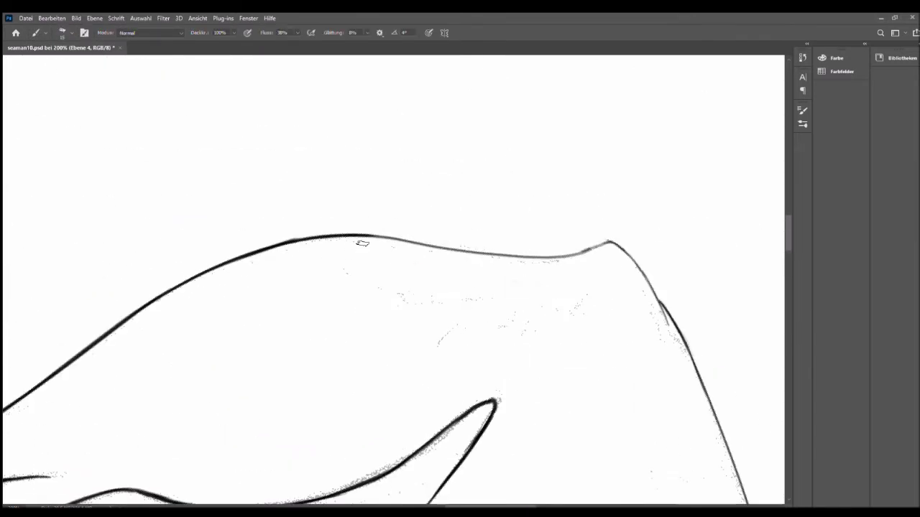
mouse_move(425, 324)
left_mouse_down()
mouse_move(438, 365)
mouse_move(518, 365)
mouse_move(496, 338)
mouse_move(374, 289)
mouse_move(493, 258)
mouse_move(439, 237)
mouse_move(602, 261)
left_mouse_up()
key("e")
key("b")
key("e")
key("ctrl+0")
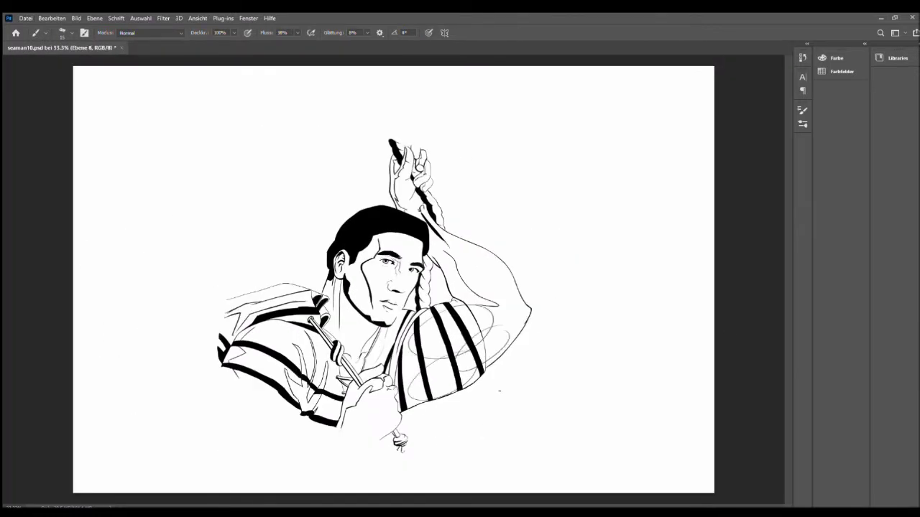
- Ink a darker stroke along the striped shoulder's lower edge at 66.7% zoom with the view rotated
key("ctrl+plus")
key("ctrl+plus")
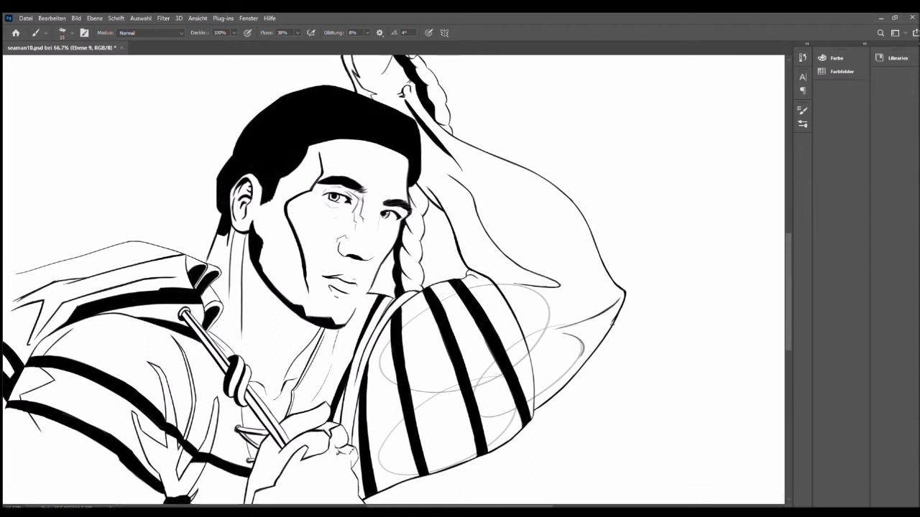
key("r")
mouse_move(635, 330)
left_mouse_down()
mouse_move(710, 350)
mouse_move(550, 268)
mouse_move(499, 406)
left_mouse_up()
left_click_drag(369, 394, 418, 413)
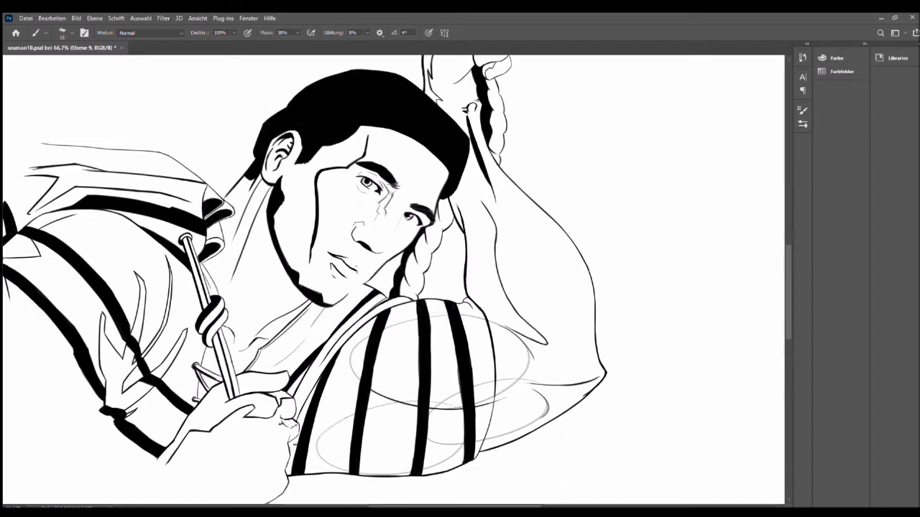
key("e")
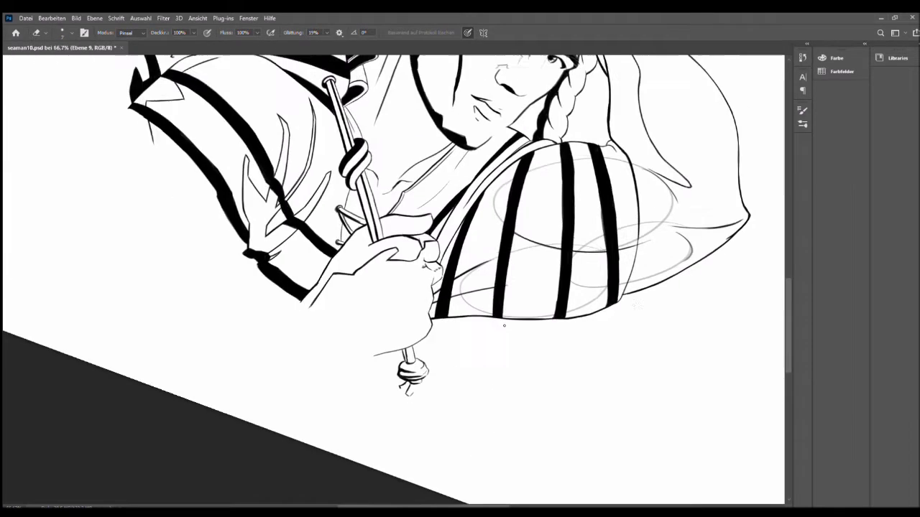
key("ctrl+minus")
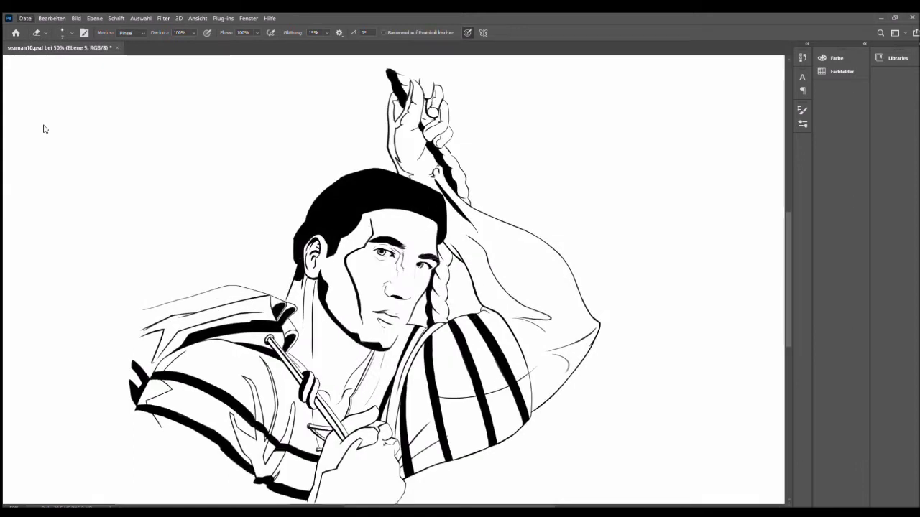
- Paint a thick black shadow along the jaw and neck
key("ctrl+plus")
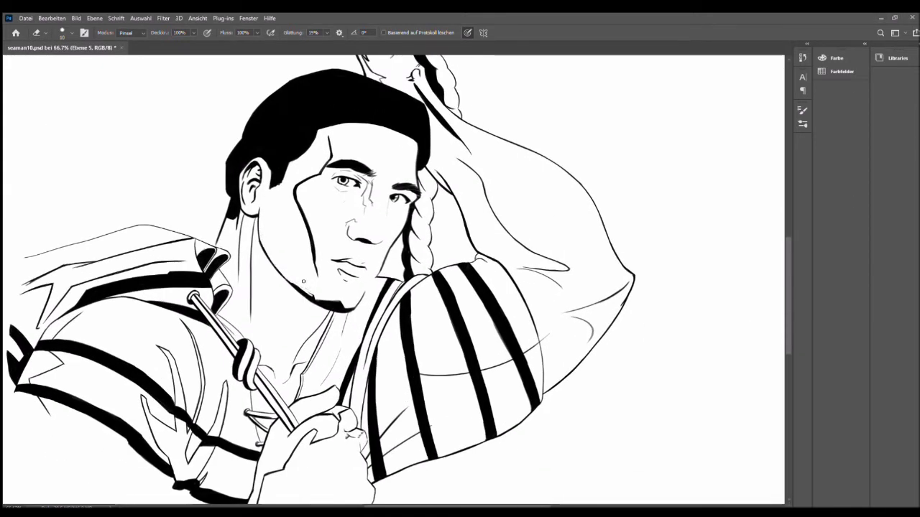
key("b")
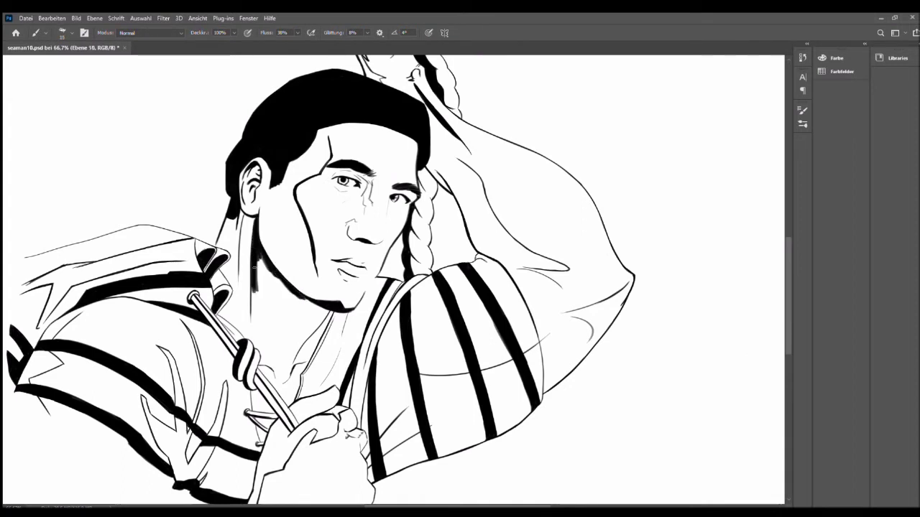
mouse_move(309, 320)
left_mouse_down()
mouse_move(255, 264)
mouse_move(303, 315)
left_mouse_up()
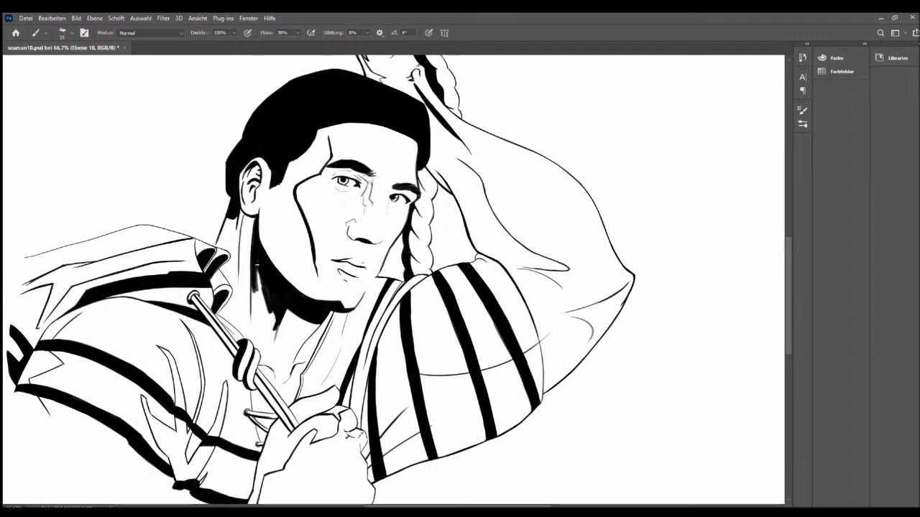
- Trim the neck shadow under the chin with a few-pixel eraser and fit the drawing on screen
key("e")
left_click_drag(277, 338, 266, 300)
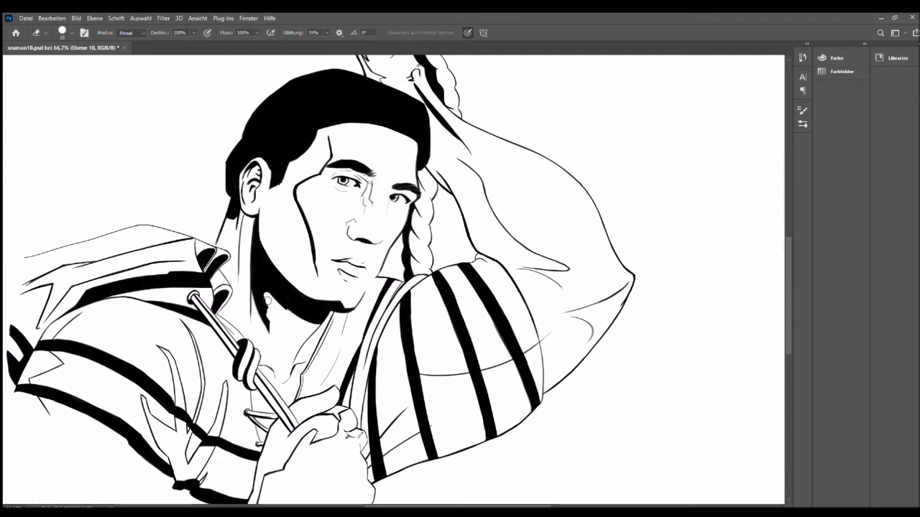
key("bracketleft")
key("bracketleft")
key("bracketleft")
key("bracketleft")
key("bracketleft")
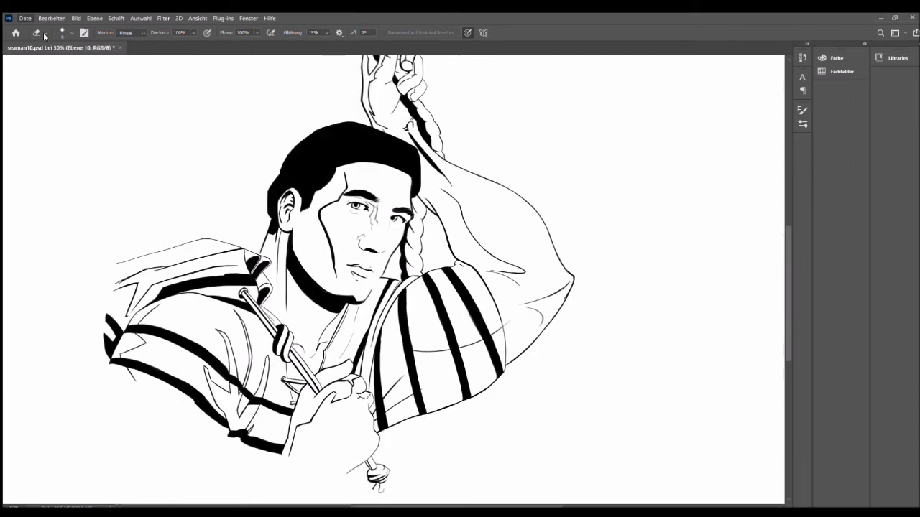
key("ctrl+0")
scroll(471, 354, "up", 3)
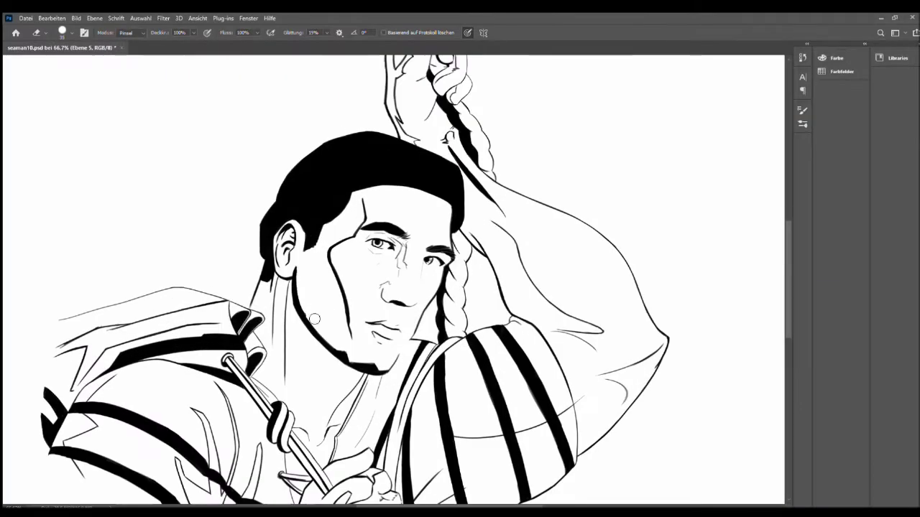
scroll(472, 353, "up", 2)
key("b")
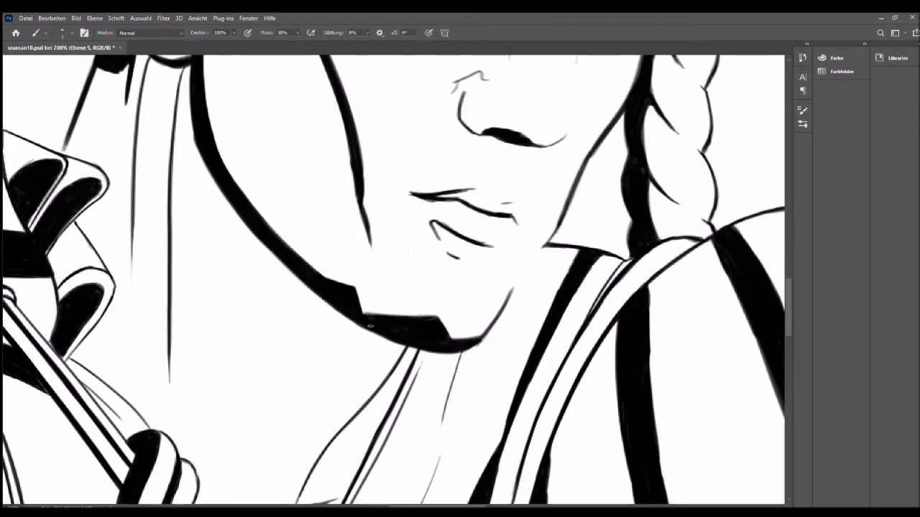
key("ctrl+0")
- Zoom in on the face and erase the stray sketch lines above the nose
left_click_drag(370, 327, 460, 402)
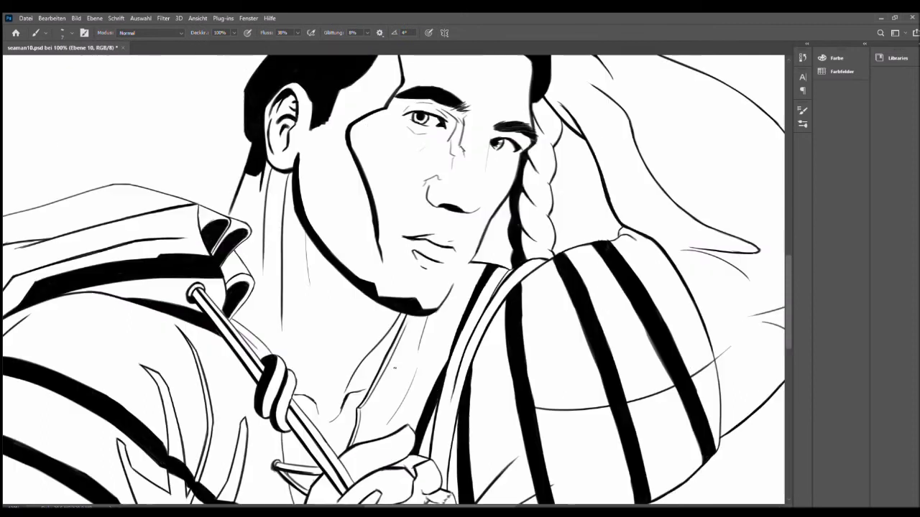
key("ctrl+plus")
scroll(339, 368, "up", 5)
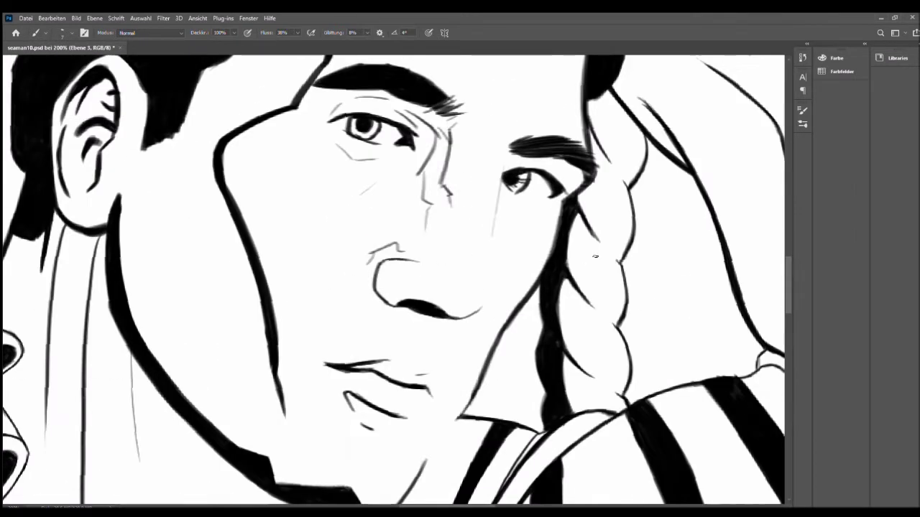
key("e")
left_click_drag(368, 252, 414, 260)
- Extend the nose line with the brush, rotating the canvas about 20° clockwise
key("r")
left_click_drag(431, 216, 517, 330)
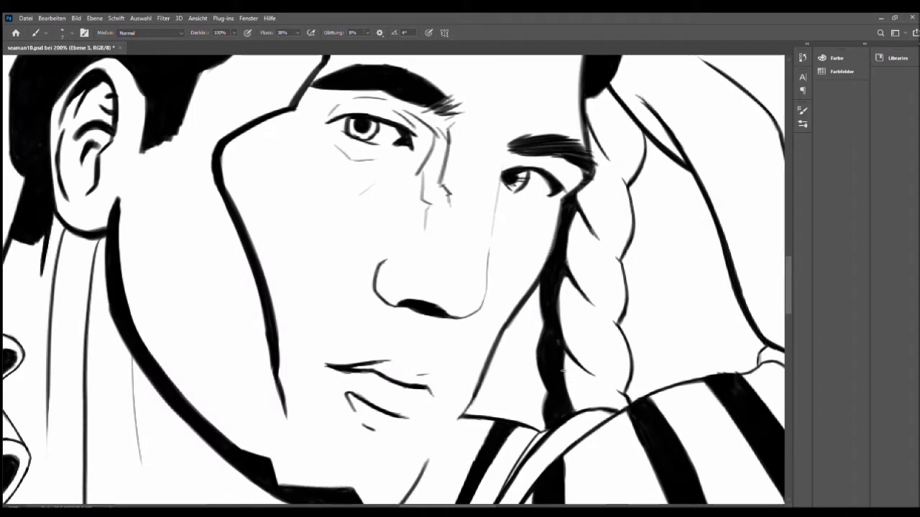
left_click_drag(562, 370, 602, 429)
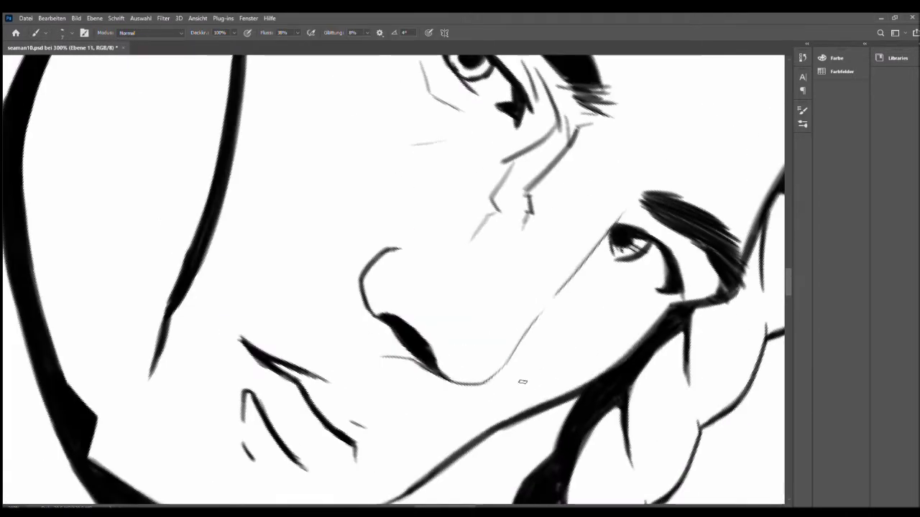
key("r")
left_click_drag(403, 237, 416, 230)
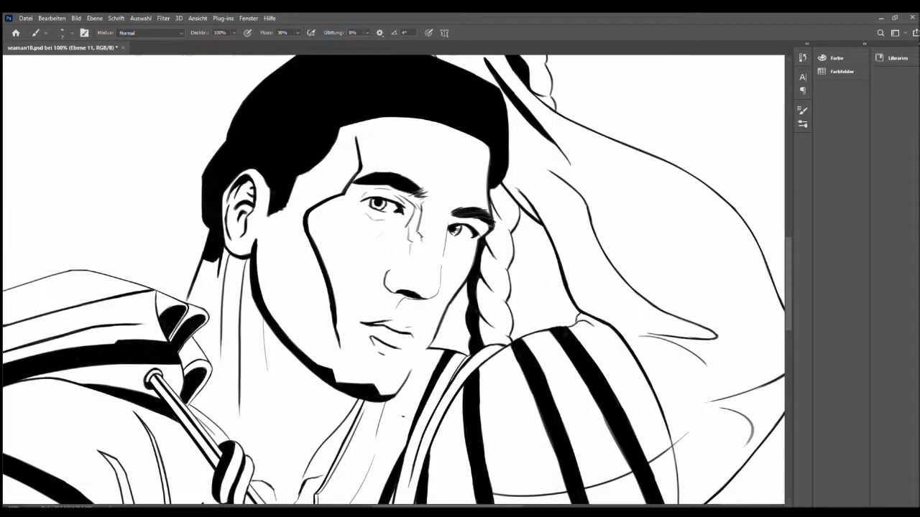
key("r")
left_click_drag(431, 237, 402, 338)
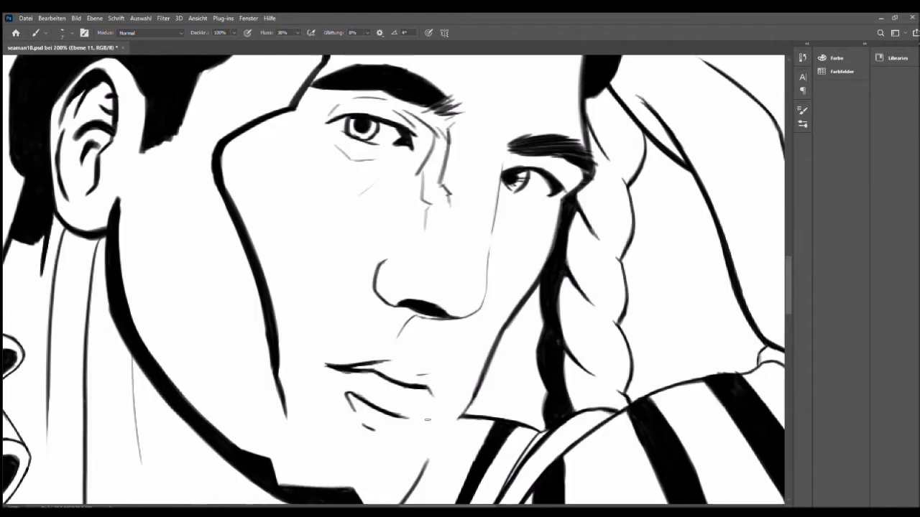
key("r")
mouse_move(459, 312)
left_mouse_down()
mouse_move(409, 343)
mouse_move(438, 338)
left_mouse_up()
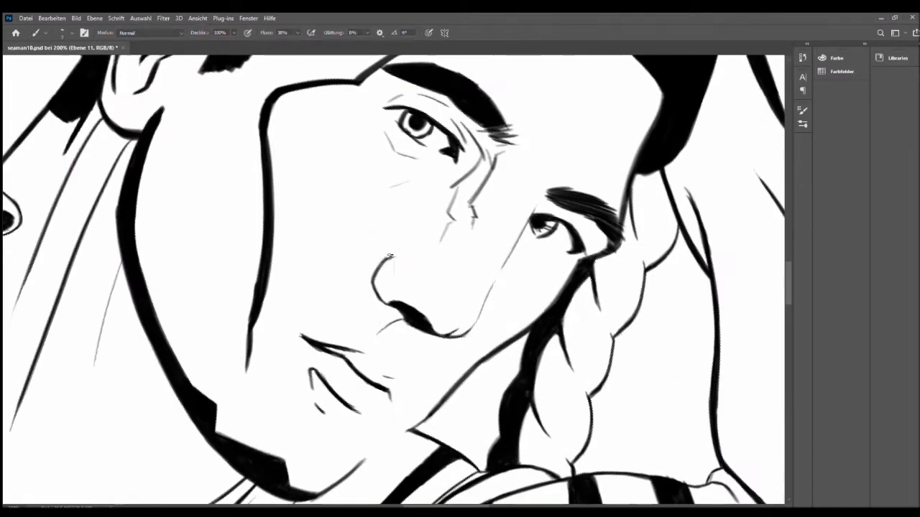
key("e")
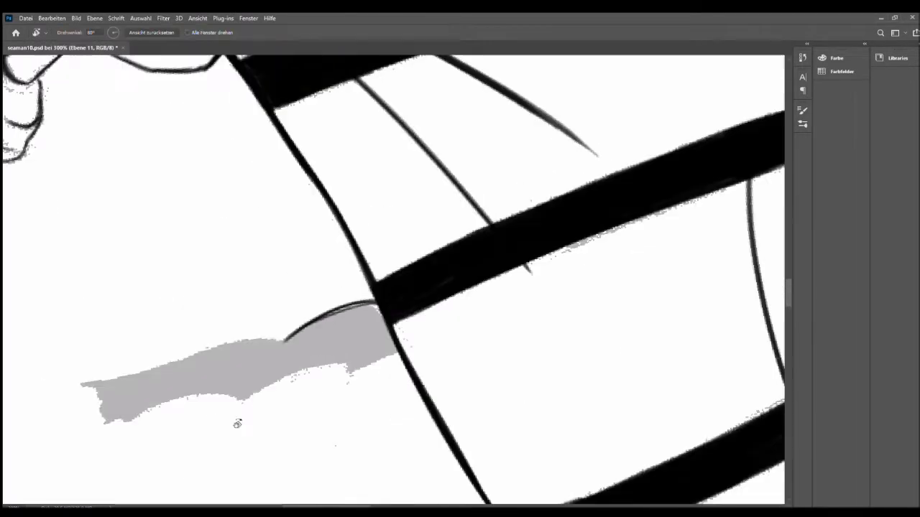
- Outline the grey area and paint it solid black, with the view rotated to 66°
left_click_drag(81, 385, 290, 341)
key("r")
left_click_drag(432, 238, 374, 309)
key("b")
left_click_drag(244, 295, 381, 270)
mouse_move(205, 296)
left_mouse_down()
mouse_move(467, 226)
mouse_move(406, 281)
left_mouse_up()
mouse_move(461, 259)
left_mouse_down()
mouse_move(366, 300)
mouse_move(223, 323)
left_mouse_up()
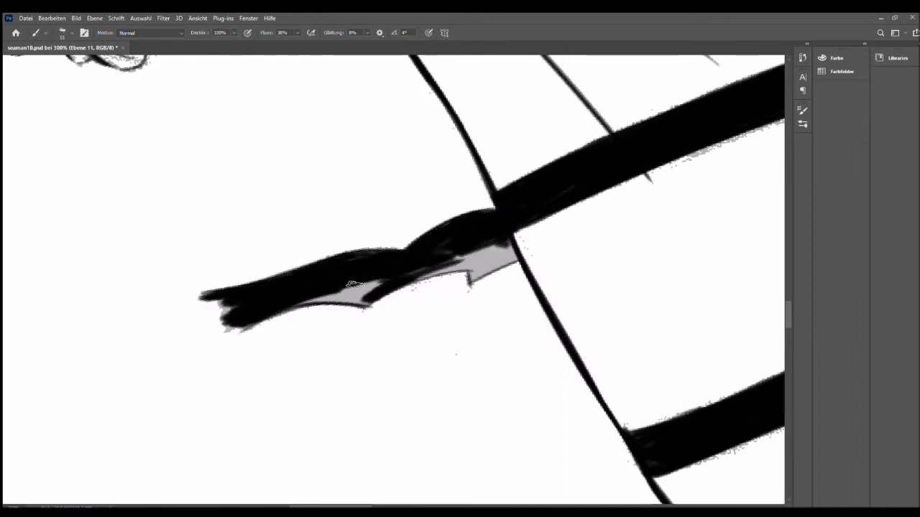
left_click_drag(287, 302, 496, 252)
- At 200% zoom, paint a thin stroke beside the black hair strand
key("r")
mouse_move(467, 288)
left_mouse_down()
mouse_move(543, 411)
mouse_move(417, 294)
mouse_move(488, 309)
left_mouse_up()
key("ctrl+minus")
key("b")
key("r")
left_click_drag(573, 353, 358, 288)
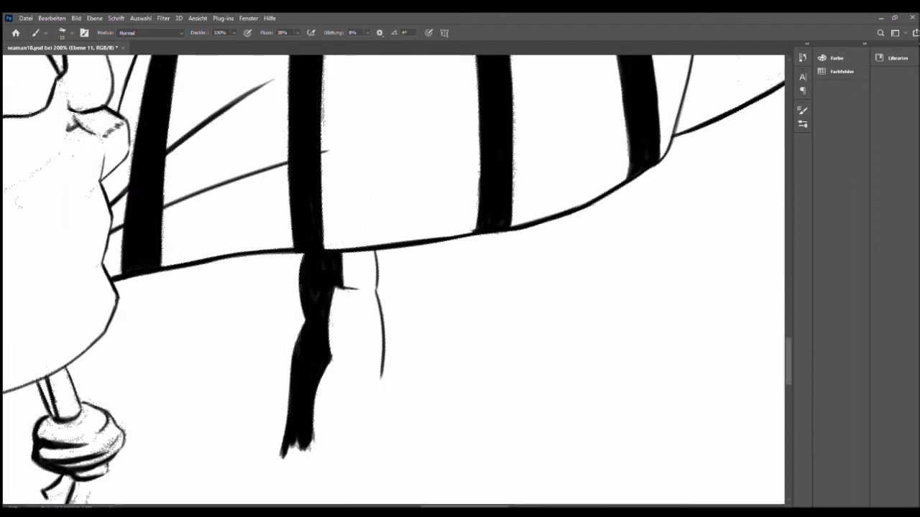
- Extend the small curve with a thin stroke and bring the forehead hair into view
key("e")
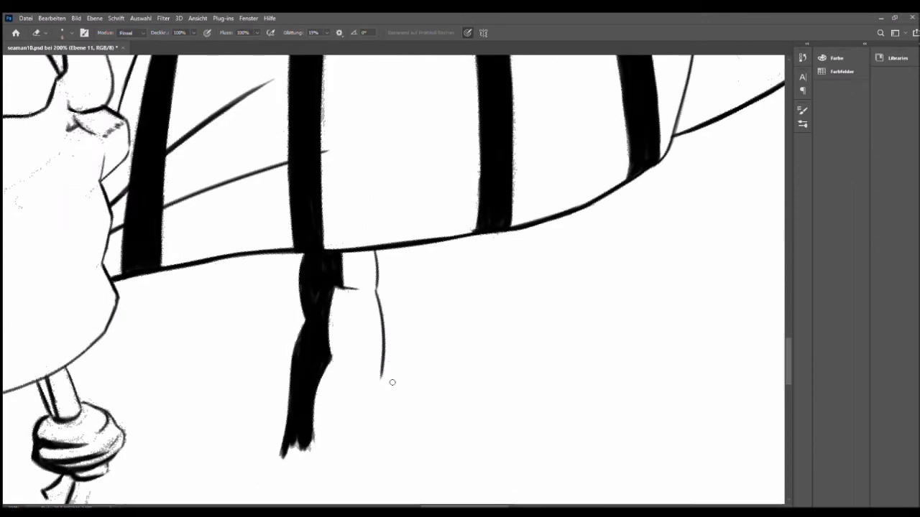
key("b")
key("r")
mouse_move(484, 371)
left_mouse_down()
mouse_move(510, 252)
mouse_move(436, 275)
mouse_move(633, 298)
left_mouse_up()
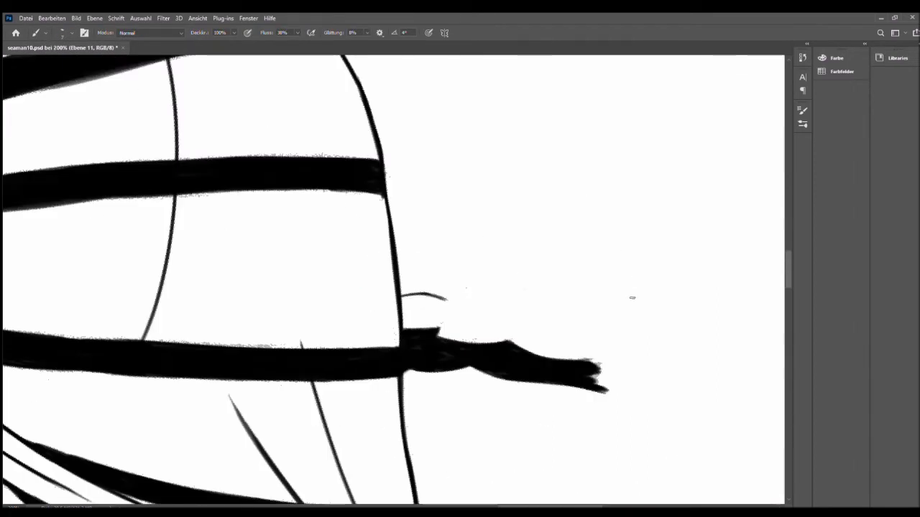
mouse_move(444, 387)
left_mouse_down()
mouse_move(431, 320)
mouse_move(608, 390)
mouse_move(399, 347)
left_mouse_up()
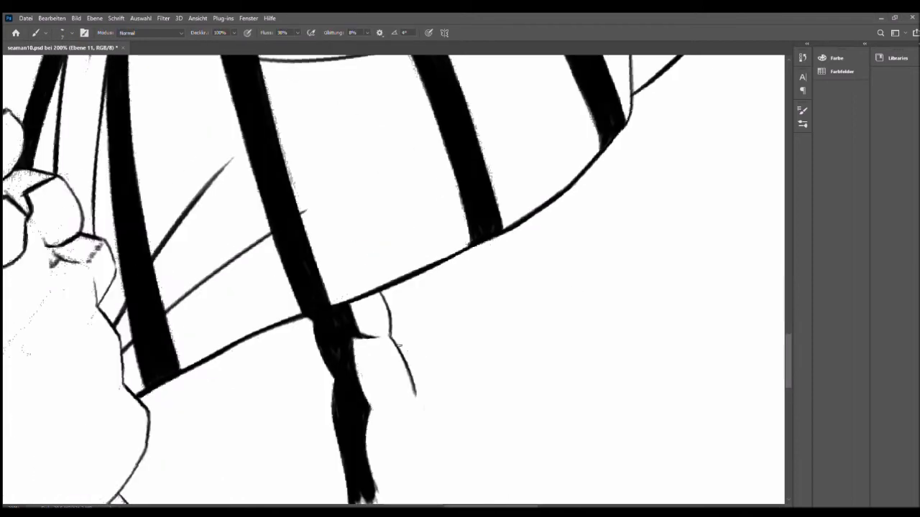
mouse_move(357, 296)
left_mouse_down()
mouse_move(287, 197)
mouse_move(357, 402)
left_mouse_up()
- Erase thin white highlight streaks into the black hair on layer Ebene 6
key("e")
scroll(454, 252, "down", 3)
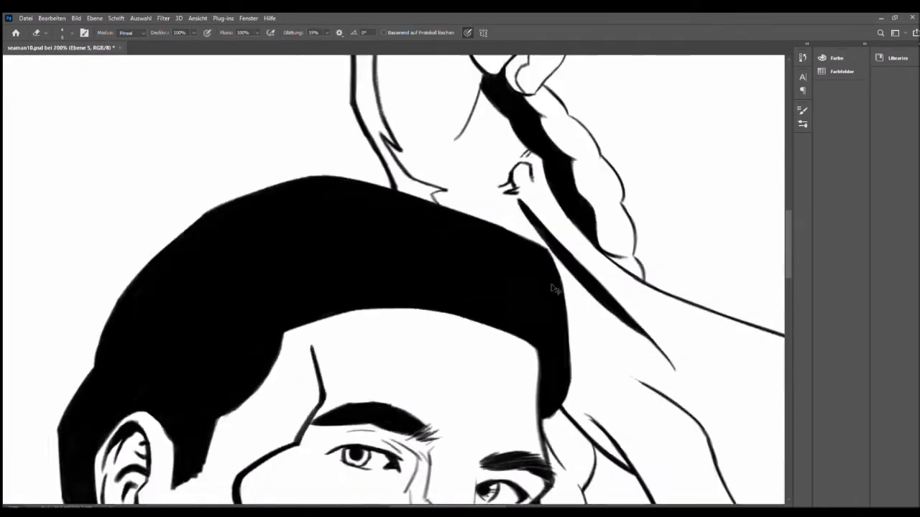
mouse_move(230, 311)
left_mouse_down()
mouse_move(315, 238)
mouse_move(486, 262)
left_mouse_up()
scroll(486, 262, "up", 3)
key("ctrl+minus")
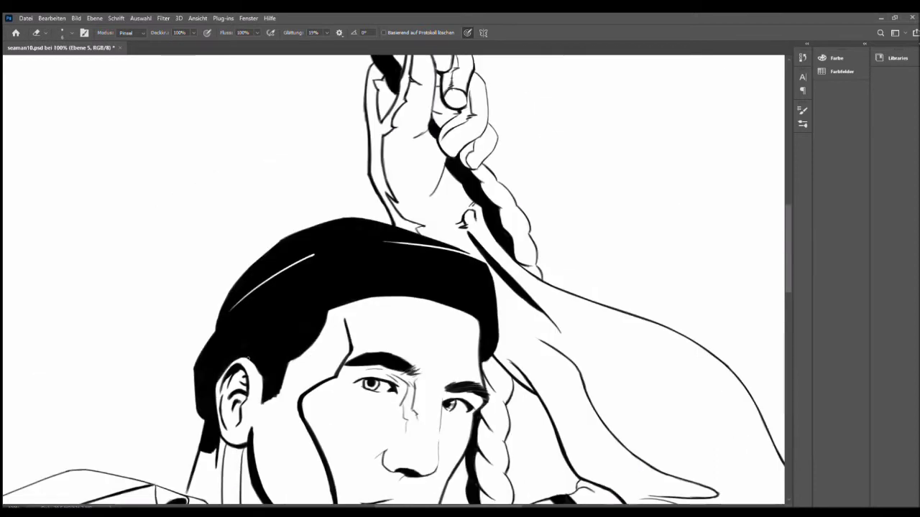
key("alt+bracketright")
scroll(573, 365, "down", 3)
key("alt+bracketright")
key("alt+bracketright")
key("alt+bracketright")
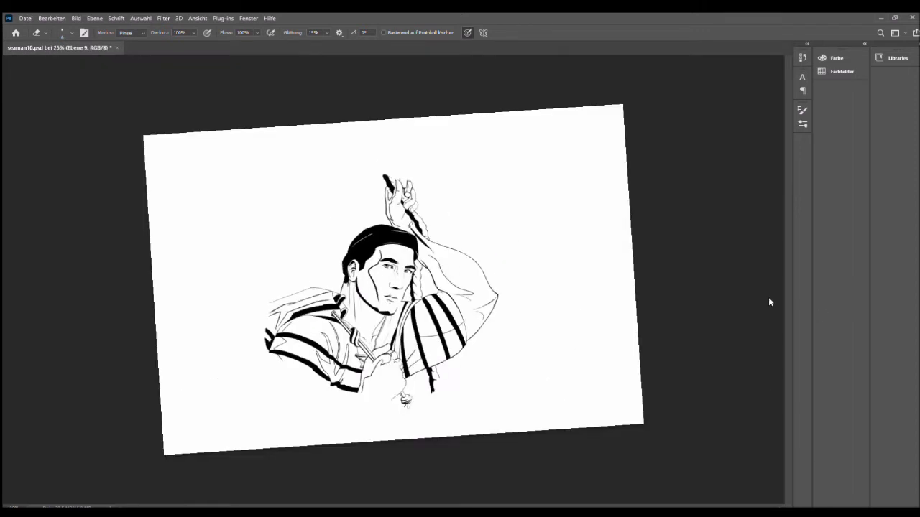
scroll(390, 266, "up", 3)
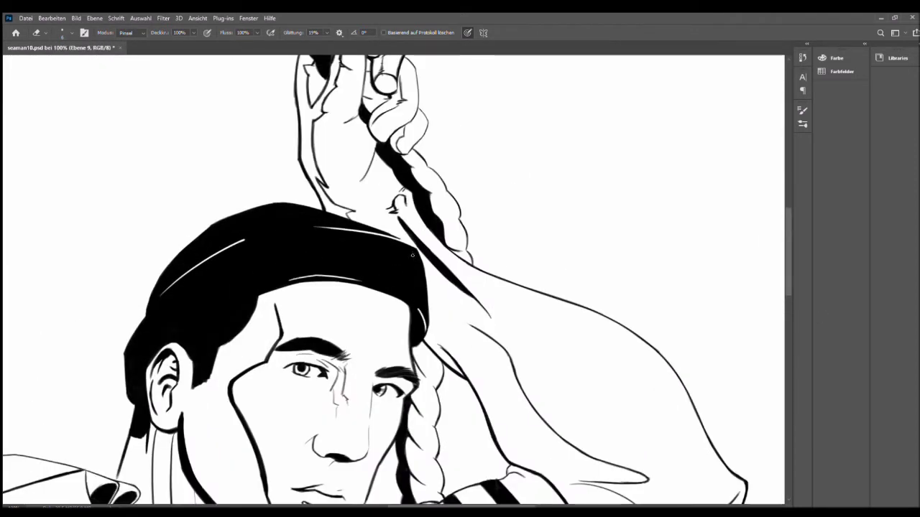
left_click_drag(333, 232, 338, 254)
- Carve fine white strands into the hair above the ear
scroll(279, 270, "down", 3)
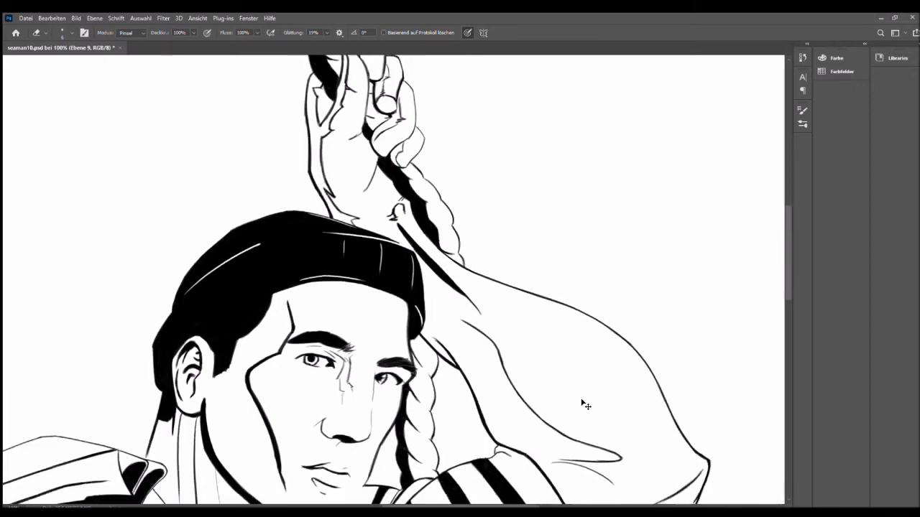
scroll(417, 245, "up", 3)
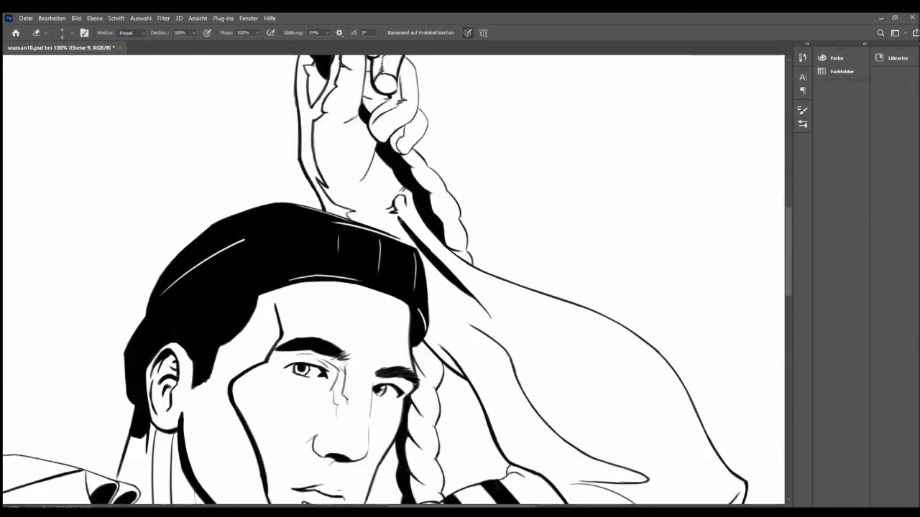
scroll(402, 280, "down", 1)
scroll(402, 280, "down", 1)
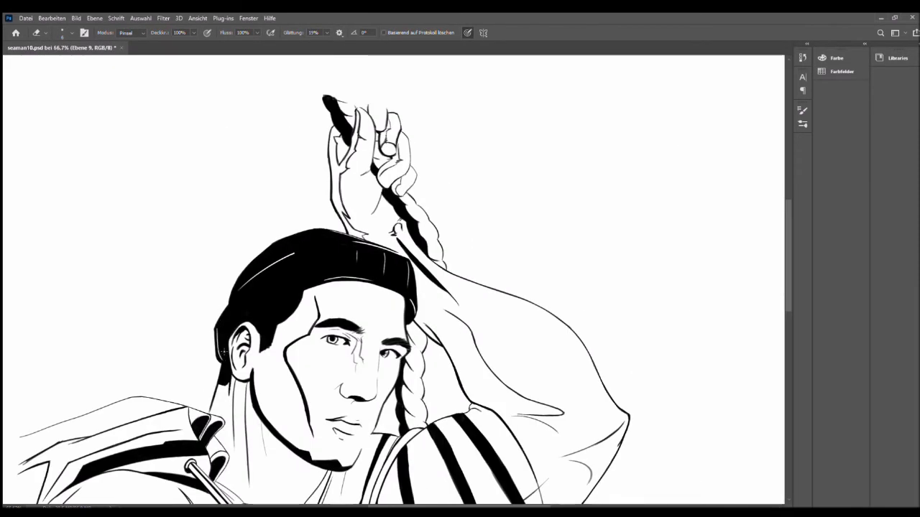
scroll(225, 353, "up", 2)
left_click_drag(397, 282, 318, 374)
left_click_drag(359, 305, 305, 406)
left_click_drag(344, 313, 293, 430)
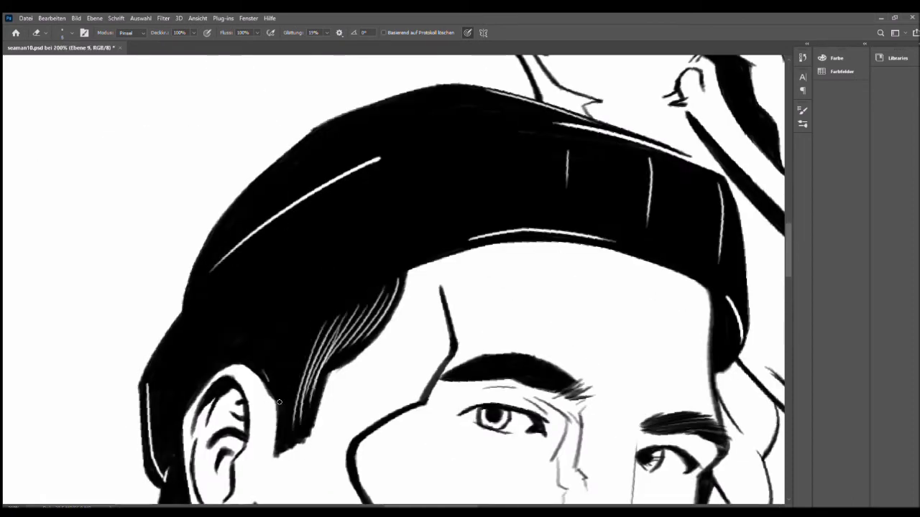
left_click_drag(313, 329, 280, 447)
left_click_drag(326, 368, 284, 452)
scroll(301, 417, "down", 3)
scroll(302, 417, "up", 2)
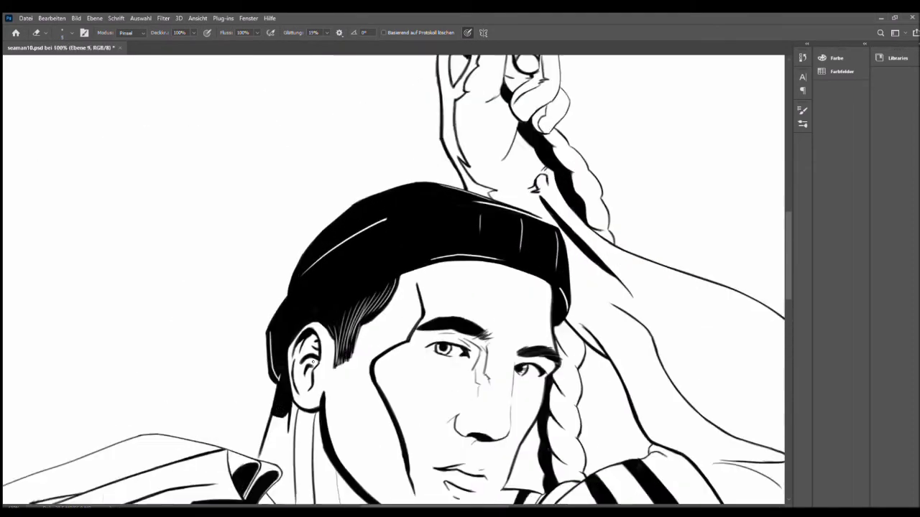
scroll(313, 363, "down", 1)
scroll(192, 385, "down", 1)
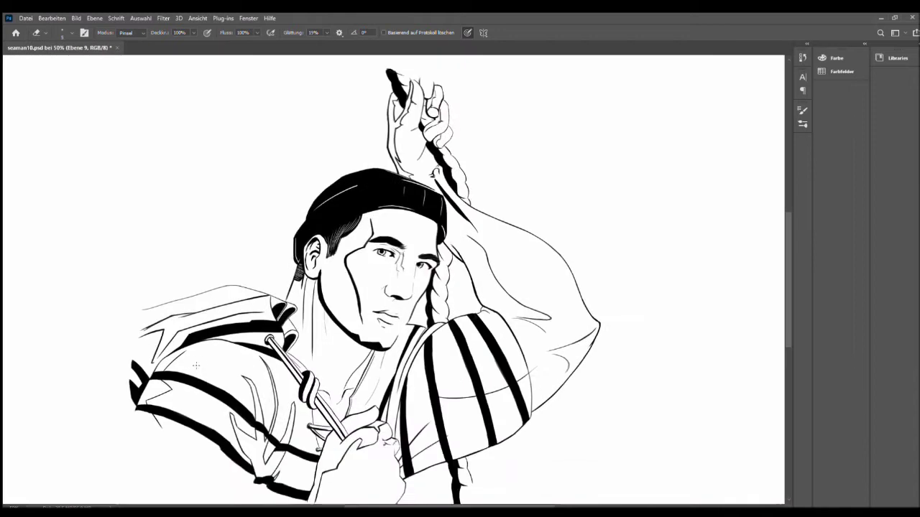
scroll(373, 206, "up", 3)
- Repaint black hair strokes above the ear
key("b")
left_click_drag(309, 257, 243, 337)
left_click_drag(255, 287, 176, 381)
left_click_drag(234, 341, 181, 415)
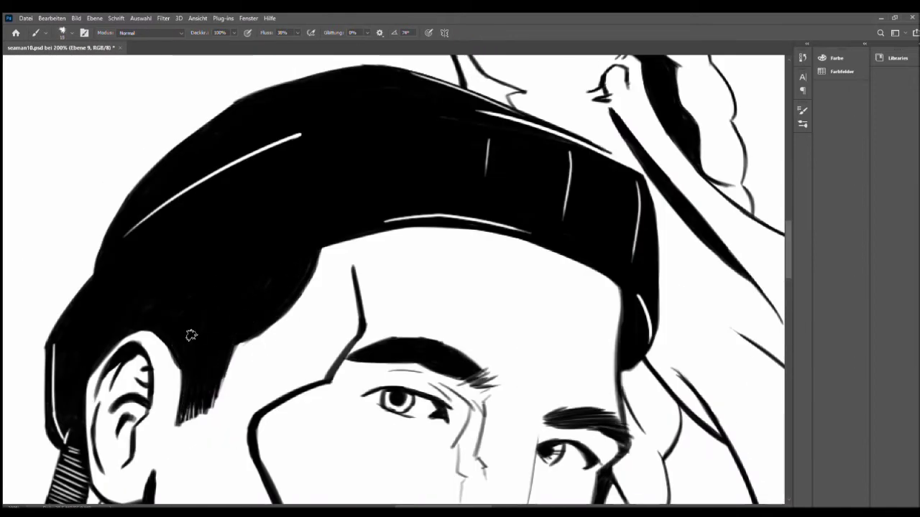
- Lighten the hair edge near the ear with fine erased streaks
key("e")
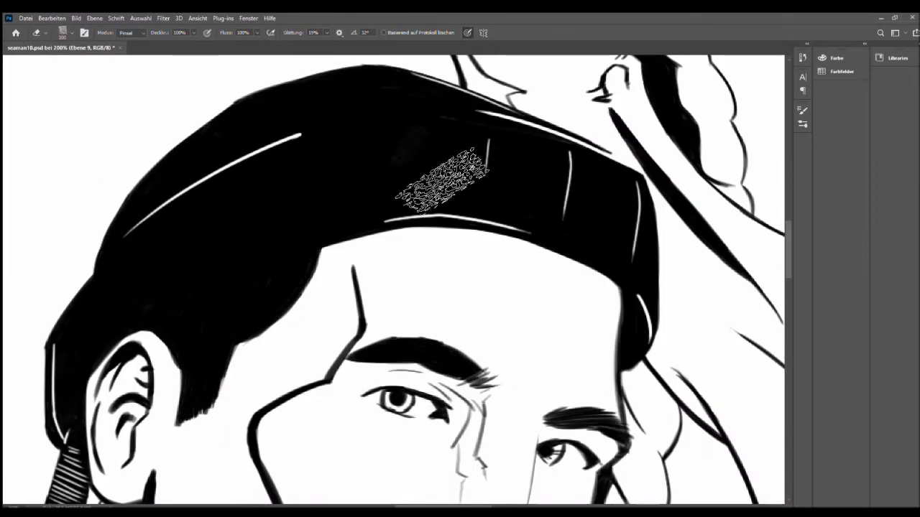
mouse_move(320, 255)
left_mouse_down()
mouse_move(293, 269)
mouse_move(302, 281)
mouse_move(247, 327)
left_mouse_up()
left_click_drag(288, 267, 209, 388)
left_click_drag(252, 295, 201, 395)
scroll(395, 280, "down", 3)
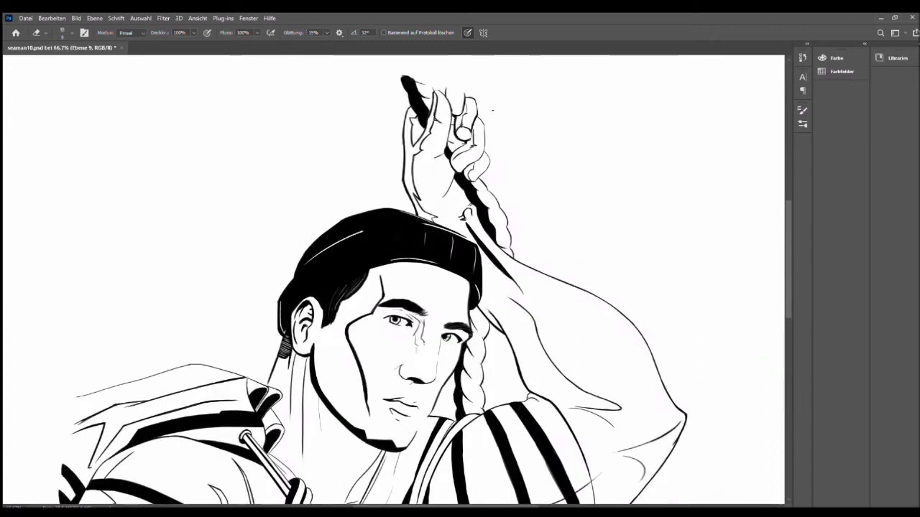
scroll(274, 379, "up", 3)
- Darken the hair strand beside the ear and test the halftone brush on blank canvas
key("b")
mouse_move(322, 256)
left_mouse_down()
mouse_move(298, 284)
mouse_move(305, 287)
left_mouse_up()
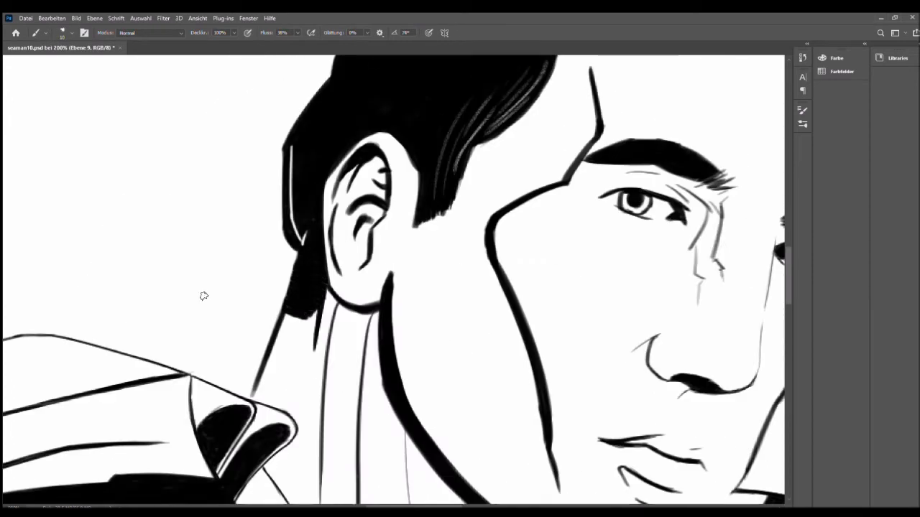
scroll(395, 278, "down", 4)
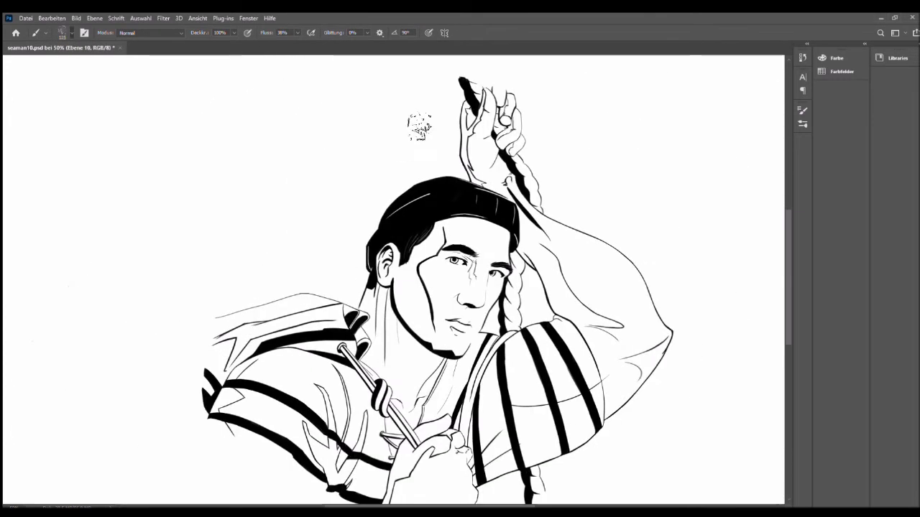
left_click_drag(259, 93, 115, 338)
- Brush halftone dots into the shoulder triangle and the thin strands beside it
scroll(312, 420, "up", 4)
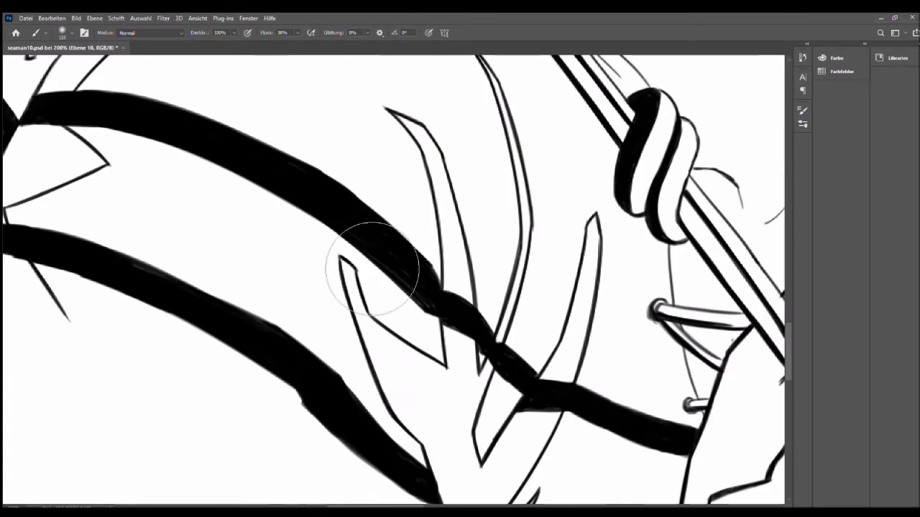
left_click_drag(395, 338, 381, 431)
left_click_drag(345, 266, 438, 432)
mouse_move(453, 373)
left_mouse_down()
mouse_move(449, 187)
mouse_move(407, 123)
left_mouse_up()
left_click_drag(374, 331, 474, 403)
mouse_move(503, 337)
left_mouse_down()
mouse_move(529, 267)
mouse_move(523, 209)
left_mouse_up()
scroll(524, 215, "down", 2)
left_click_drag(460, 202, 485, 343)
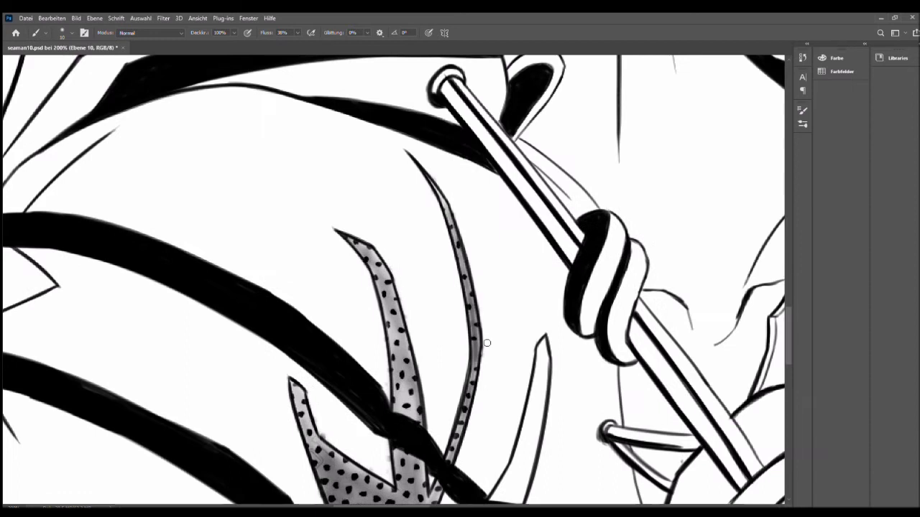
scroll(485, 342, "down", 1)
left_click_drag(305, 287, 279, 330)
mouse_move(324, 299)
left_mouse_down()
mouse_move(264, 253)
mouse_move(294, 299)
left_mouse_up()
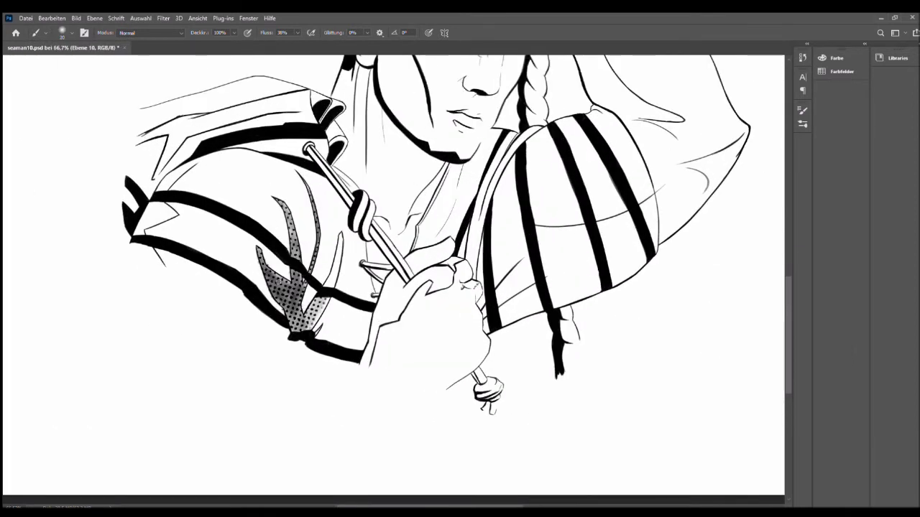
- Undo the grey test strokes and the halftone dots on the shoulder strands
left_click_drag(489, 453, 647, 392)
key("ctrl+z")
left_click_drag(580, 431, 683, 334)
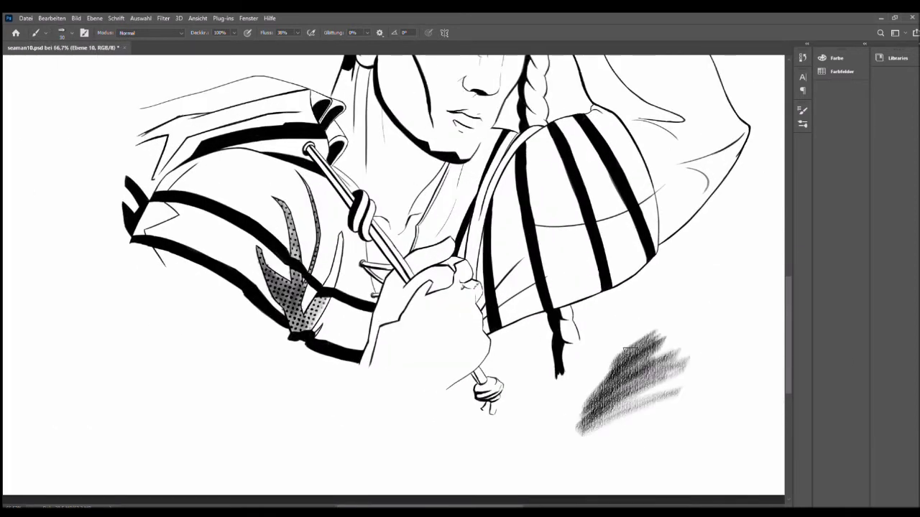
key("ctrl+z")
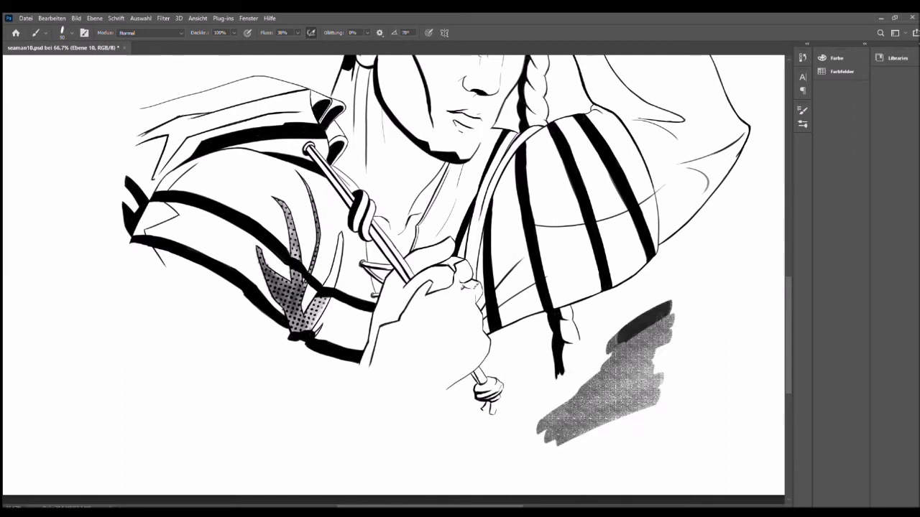
key("ctrl+z")
key("ctrl+z")
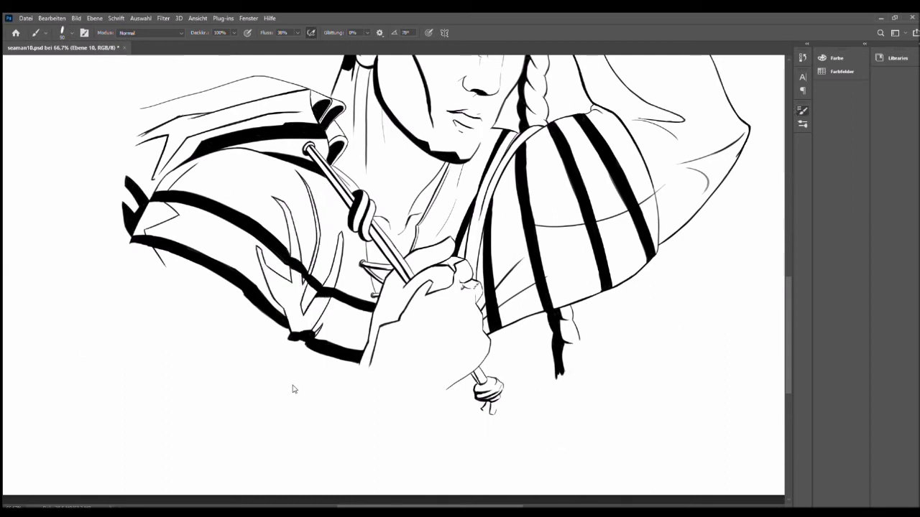
mouse_move(122, 431)
left_mouse_down()
mouse_move(176, 338)
mouse_move(161, 364)
left_mouse_up()
key("ctrl+z")
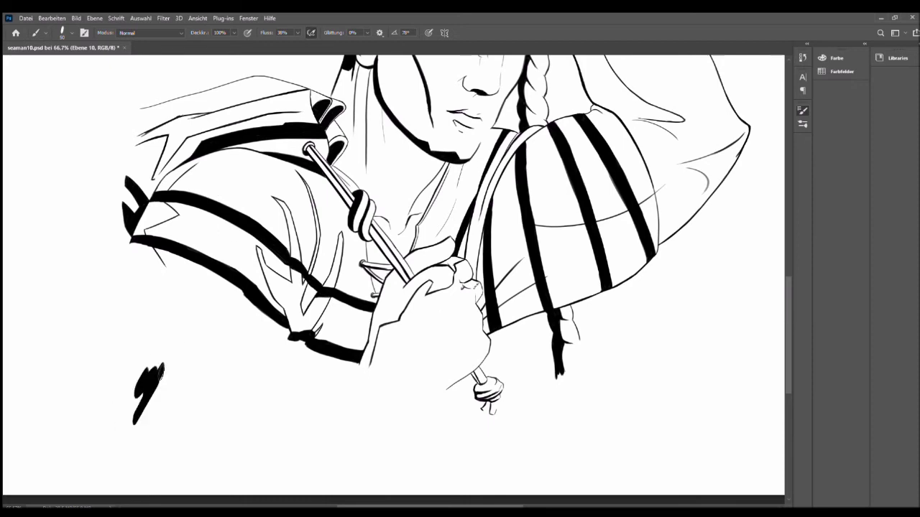
key("ctrl+z")
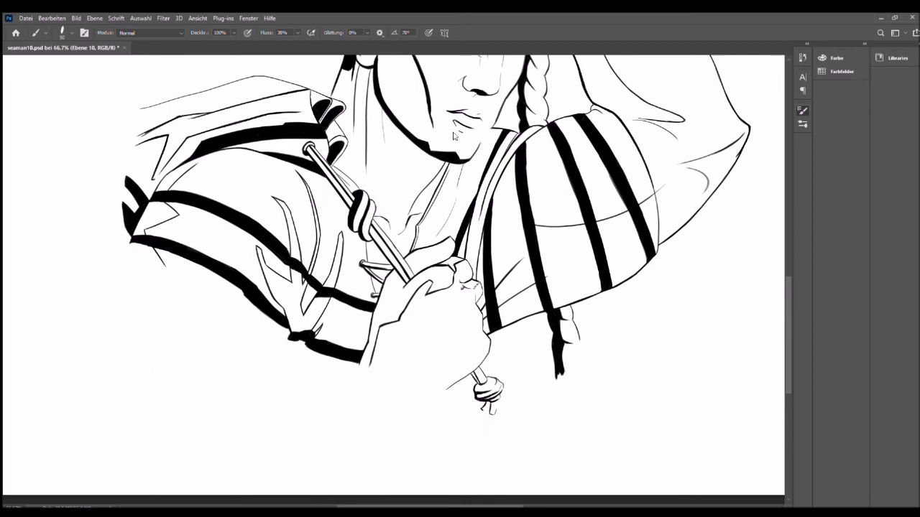
- Switch to a grid-texture brush tip, tune its size, and paint halftone on the sleeve
key("]")
key("]")
key("]")
key("]")
key("]")
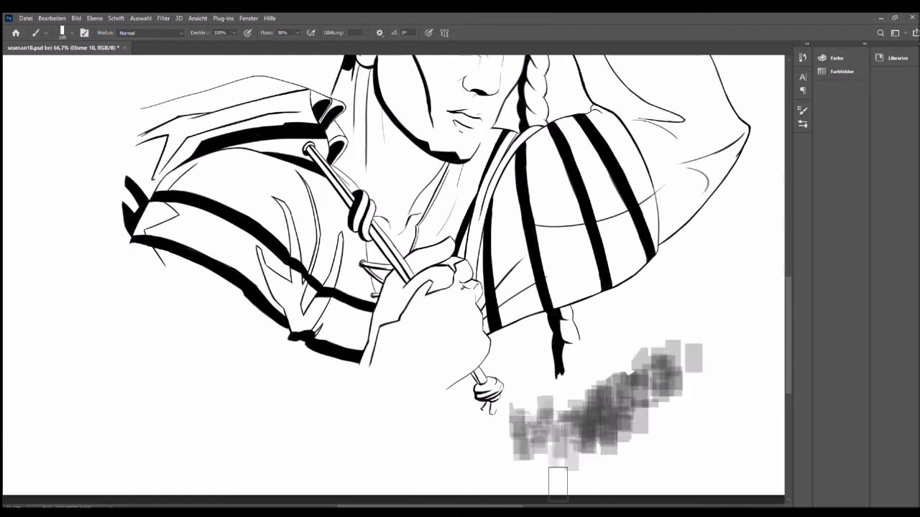
key("[")
key("[")
key("[")
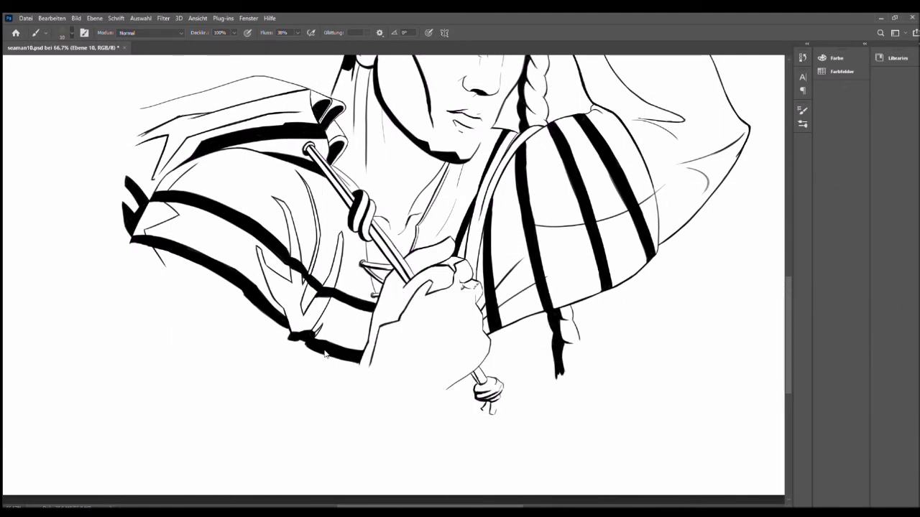
key("]")
key("]")
key("]")
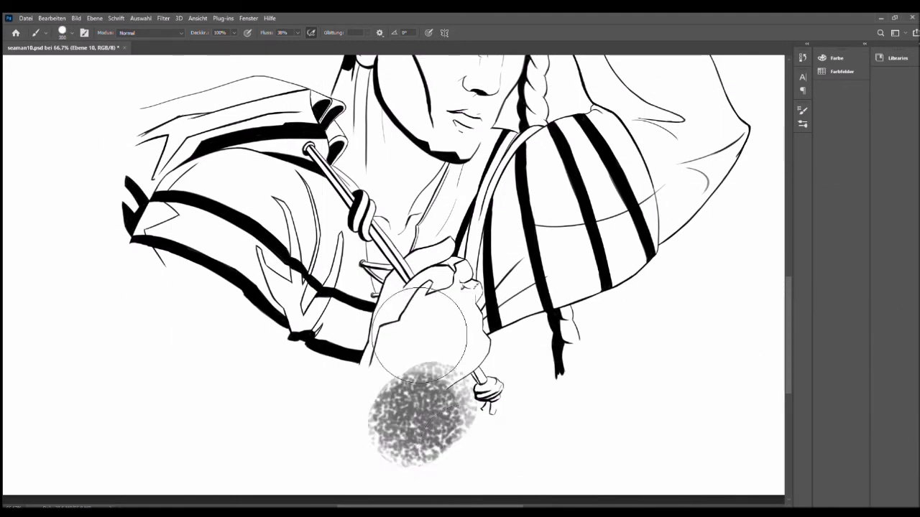
key("shift+0")
mouse_move(173, 210)
left_mouse_down()
mouse_move(148, 227)
mouse_move(158, 263)
left_mouse_up()
- Shade the upper sleeve, band and lower sleeve folds with halftone dots
left_click_drag(212, 135, 293, 119)
mouse_move(209, 133)
left_mouse_down()
mouse_move(138, 192)
mouse_move(154, 144)
left_mouse_up()
left_click_drag(295, 327, 262, 251)
left_click_drag(288, 302, 291, 208)
key("[")
key("[")
key("[")
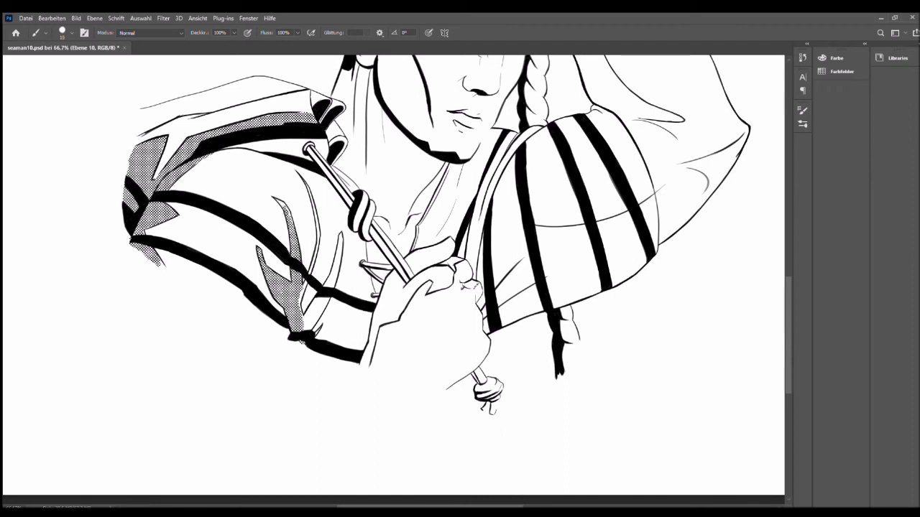
key("]")
key("]")
left_click_drag(306, 327, 334, 237)
mouse_move(431, 216)
left_mouse_down()
mouse_move(445, 352)
mouse_move(356, 431)
left_mouse_up()
- Shade the cheek, ear, lower cheek and nose with halftone
key("]")
mouse_move(352, 194)
left_mouse_down()
mouse_move(323, 230)
mouse_move(323, 287)
left_mouse_up()
left_click_drag(338, 352, 277, 219)
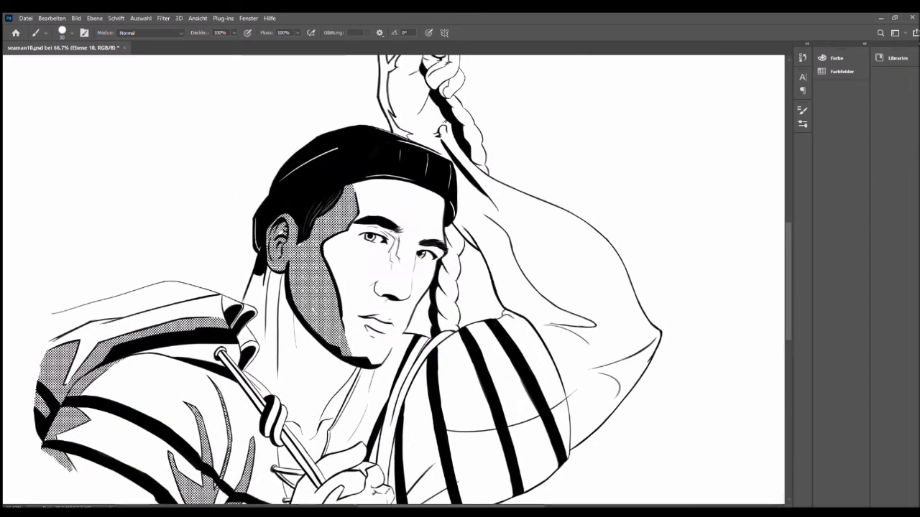
key("[")
left_click_drag(394, 239, 395, 260)
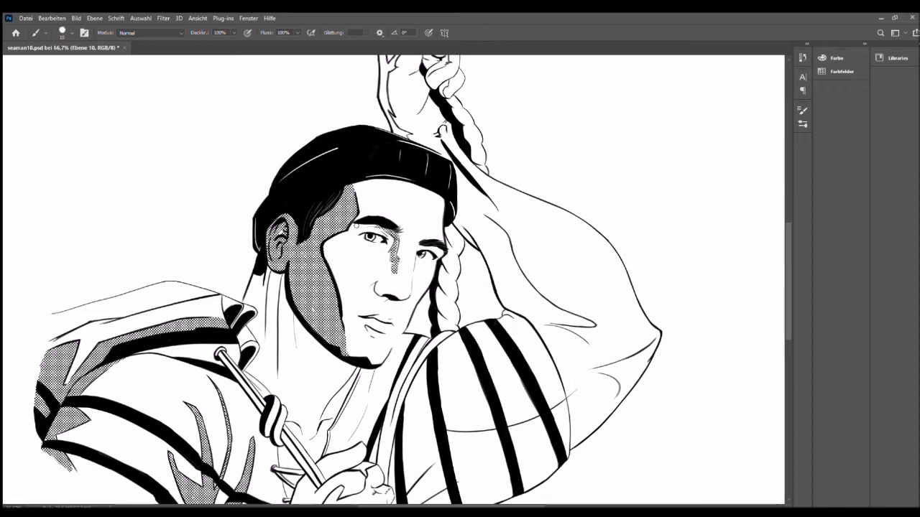
key("[")
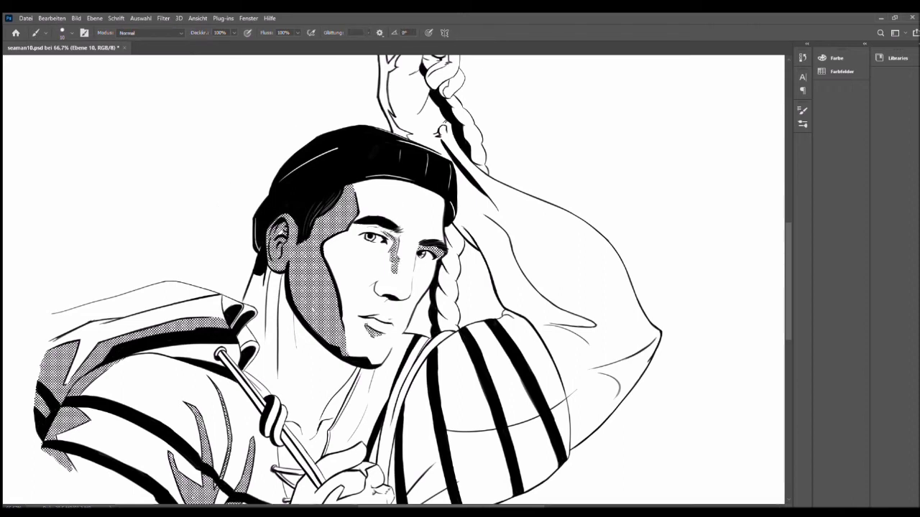
- Shade left of the ear and down the neck with halftone dots
key("ctrl+plus")
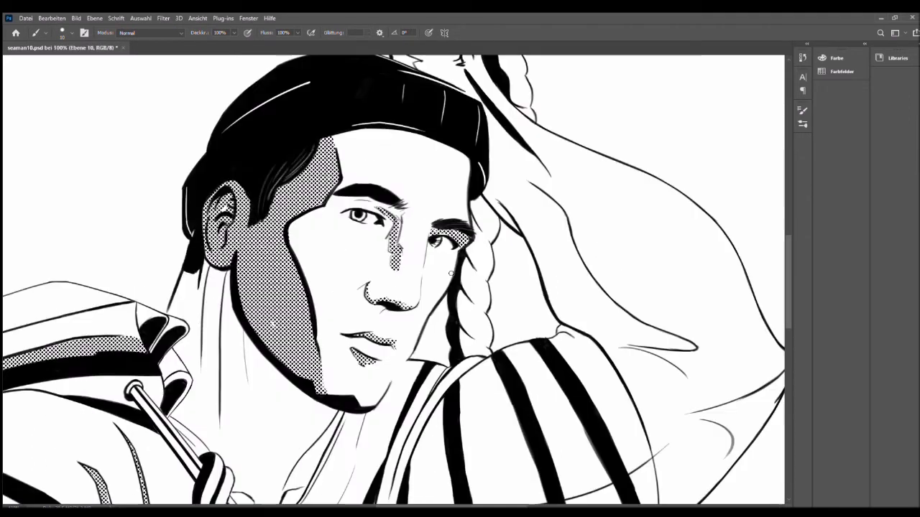
mouse_move(208, 262)
left_mouse_down()
mouse_move(173, 324)
mouse_move(191, 414)
mouse_move(231, 395)
mouse_move(223, 408)
left_mouse_up()
key("[")
key("ctrl+minus")
key("]")
left_click_drag(266, 351, 251, 385)
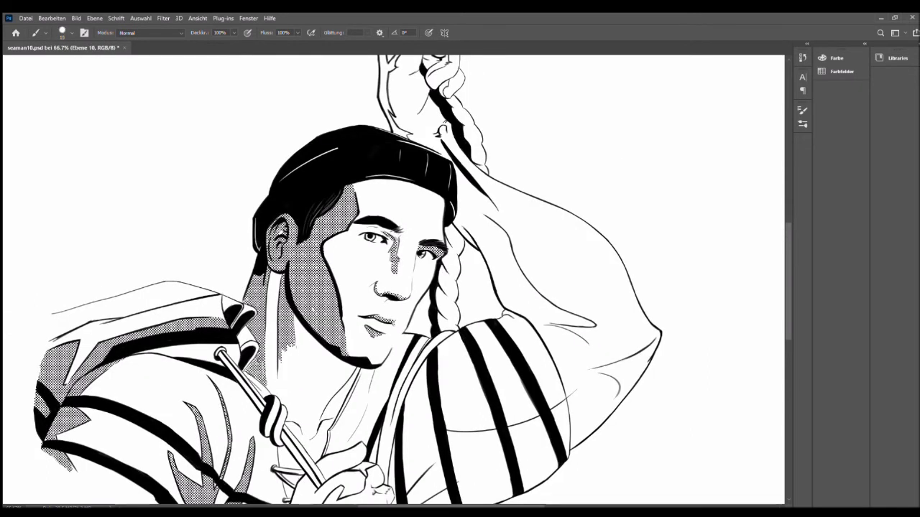
key("bracketright")
mouse_move(269, 273)
left_mouse_down()
mouse_move(330, 359)
mouse_move(316, 345)
mouse_move(284, 400)
left_mouse_up()
key("h")
left_click(314, 354)
- Add halftone near the neck and beside the rope by the gripping hand
key("bracketleft")
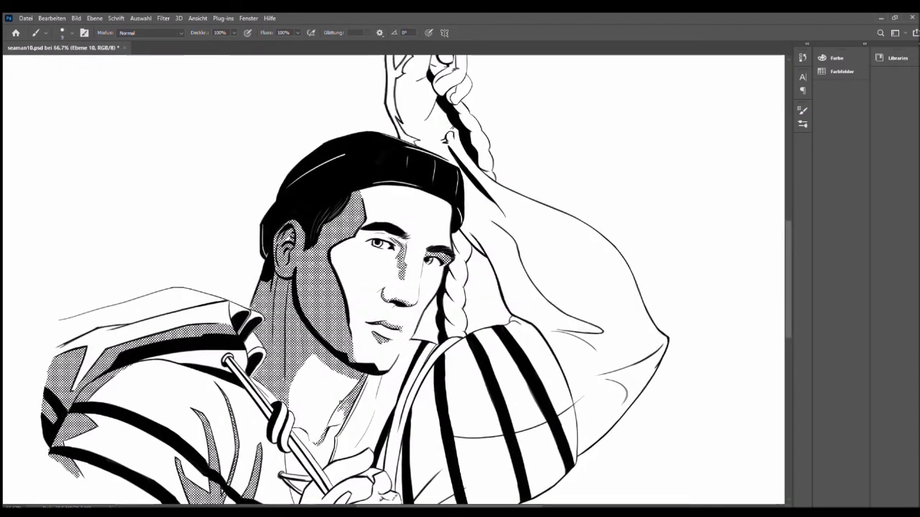
left_click_drag(335, 400, 344, 425)
key("h")
left_click(338, 417)
key("bracketright")
mouse_move(331, 388)
left_mouse_down()
mouse_move(353, 302)
mouse_move(416, 267)
left_mouse_up()
key("bracketleft")
key("h")
left_click(388, 318)
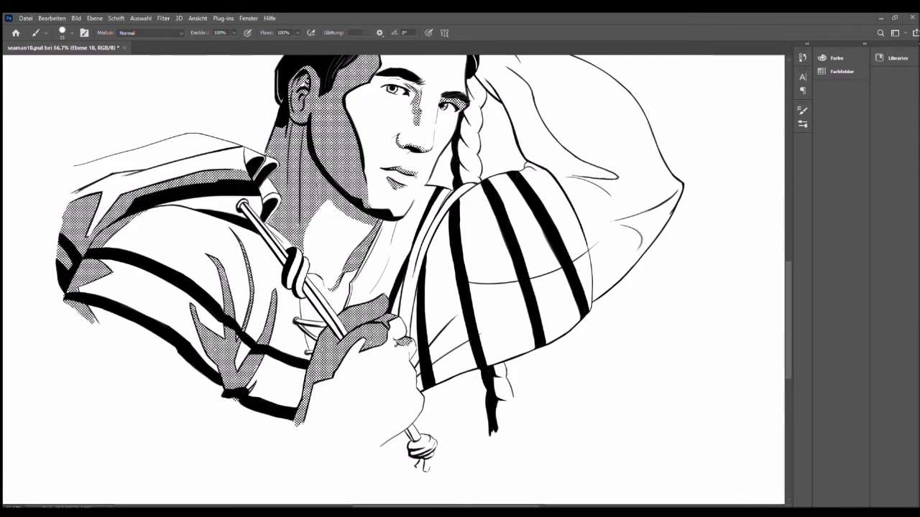
key("ctrl+1")
- Paint halftone dots along the hand's left edge, below the hand and between the fingers
left_click_drag(388, 140, 392, 252)
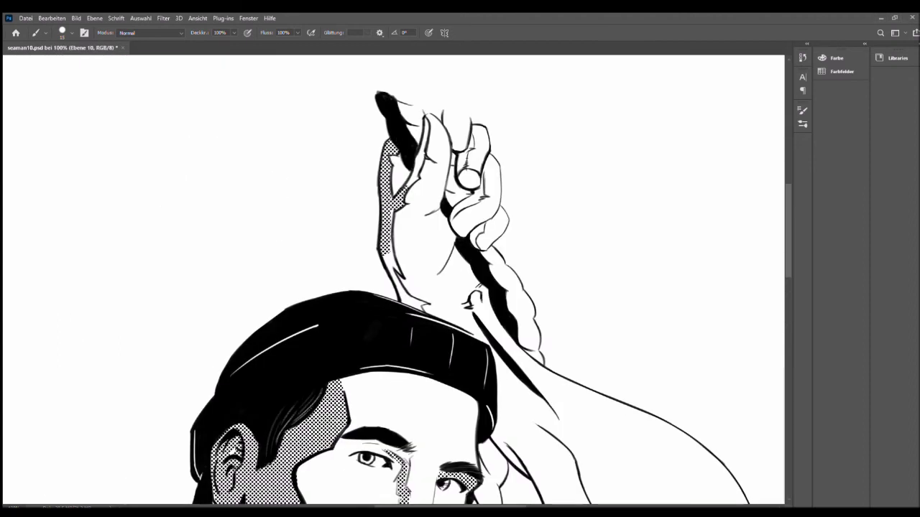
left_click_drag(418, 297, 421, 306)
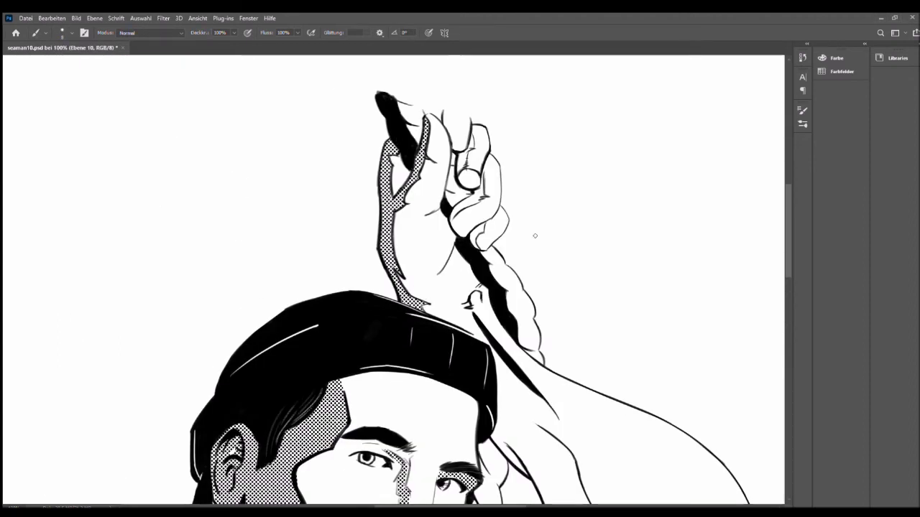
left_click_drag(480, 227, 473, 241)
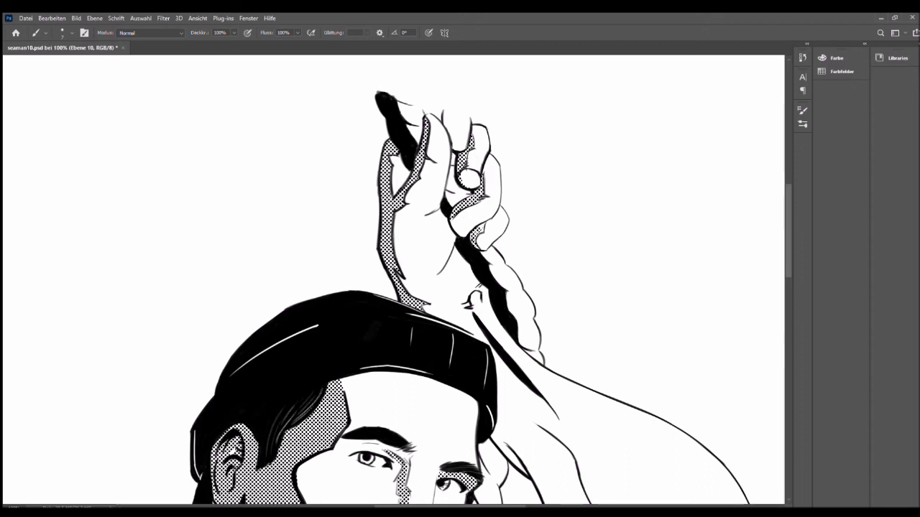
- With a larger brush, shade the shoulder, arm and lower sleeve with halftone dots
left_click_drag(520, 312, 339, 135)
key("bracketright")
mouse_move(324, 338)
left_mouse_down()
mouse_move(323, 245)
mouse_move(374, 287)
mouse_move(381, 345)
left_mouse_up()
mouse_move(403, 302)
left_mouse_down()
mouse_move(431, 388)
mouse_move(503, 402)
left_mouse_up()
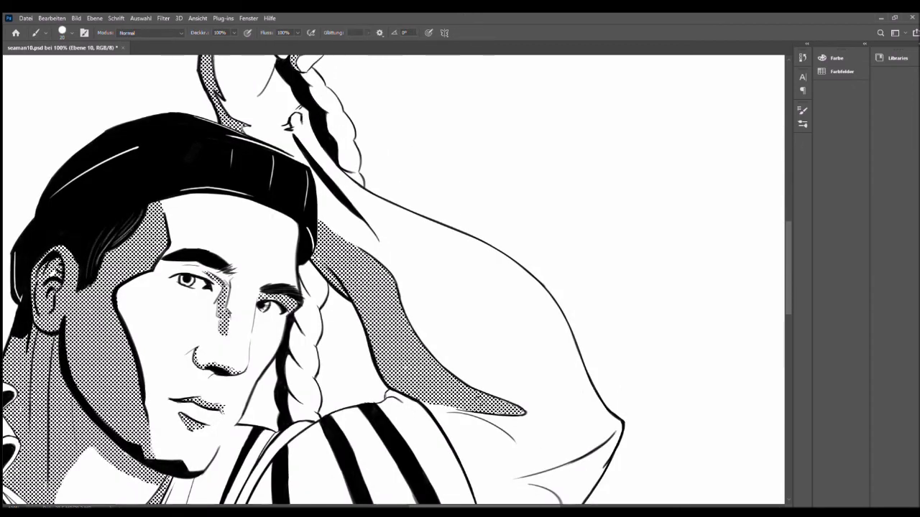
mouse_move(612, 431)
left_mouse_down()
mouse_move(719, 327)
mouse_move(716, 233)
mouse_move(649, 338)
left_mouse_up()
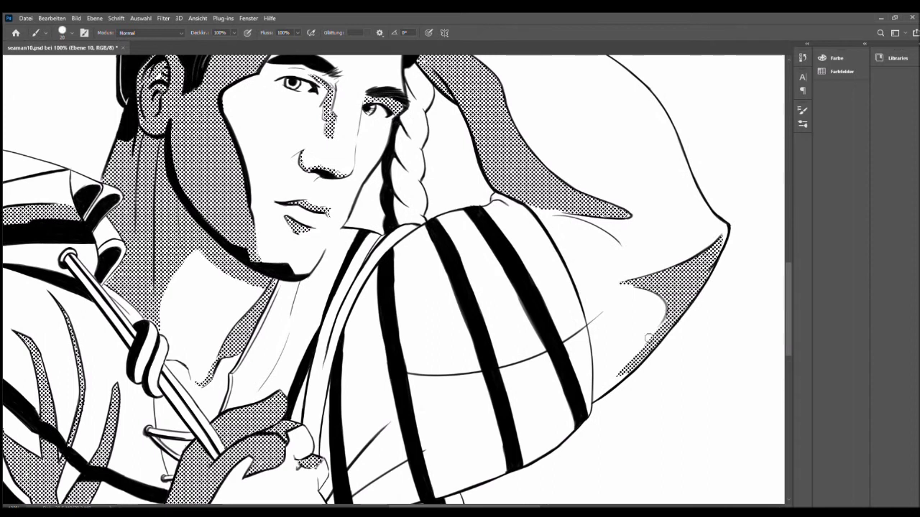
scroll(620, 357, "down", 2)
mouse_move(503, 359)
left_mouse_down()
mouse_move(604, 331)
mouse_move(503, 395)
mouse_move(575, 391)
mouse_move(578, 383)
left_mouse_up()
- Pan and zoom around the whole figure to check the halftone coverage
scroll(501, 414, "up", 1)
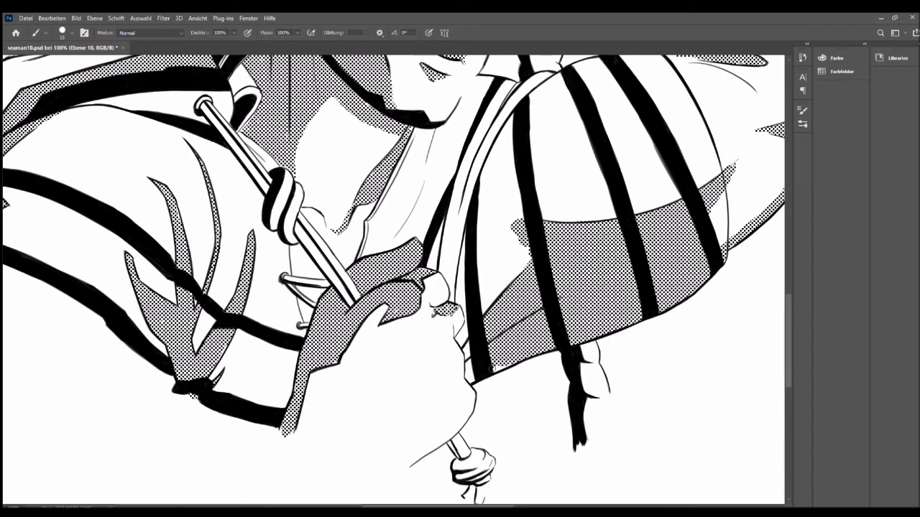
left_click_drag(497, 98, 478, 316)
scroll(461, 333, "down", 2)
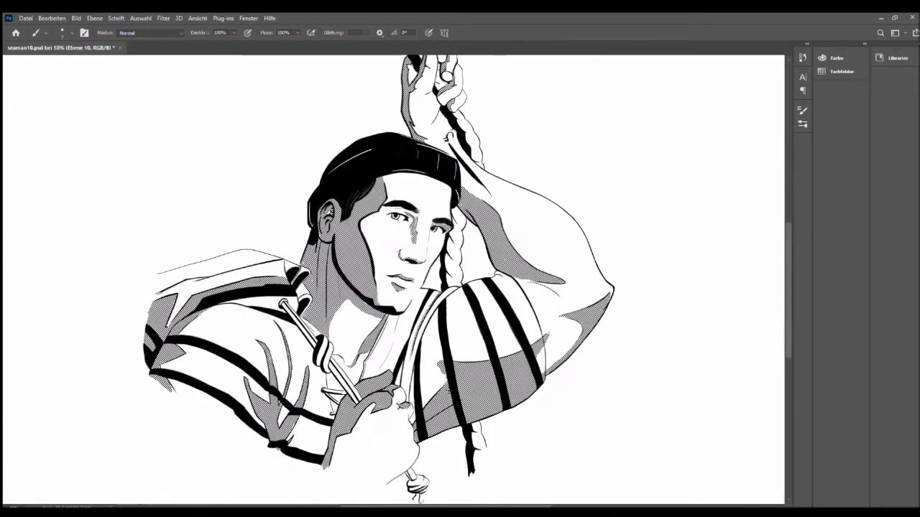
left_click_drag(463, 355, 449, 391)
scroll(690, 288, "up", 2)
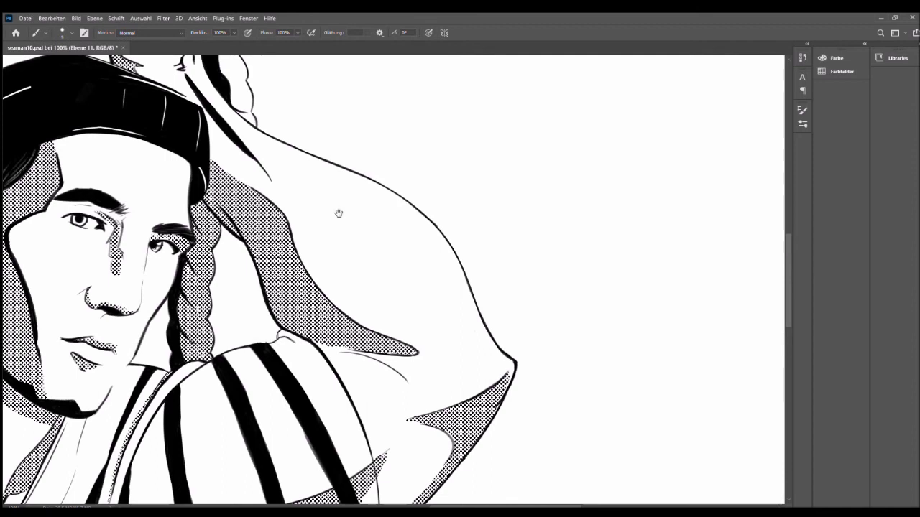
left_click_drag(339, 211, 313, 437)
left_click_drag(206, 286, 224, 352)
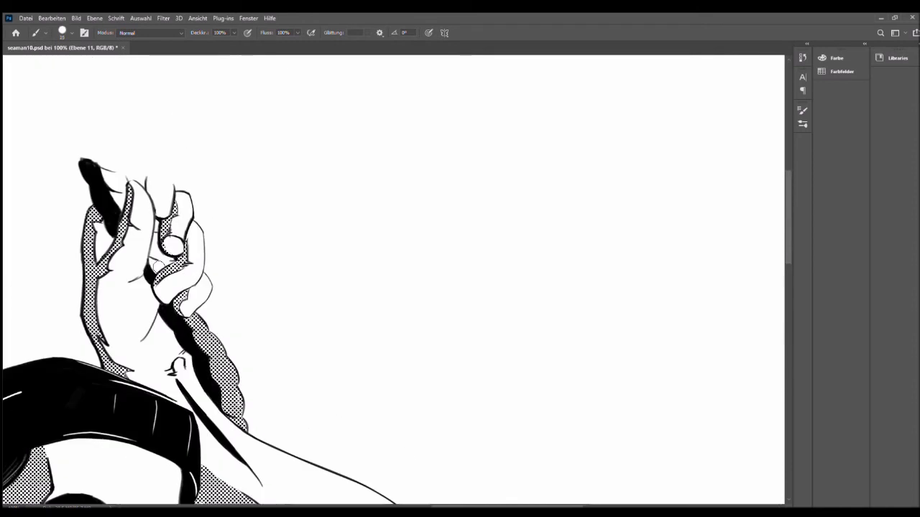
scroll(201, 237, "down", 8)
key("ctrl+minus")
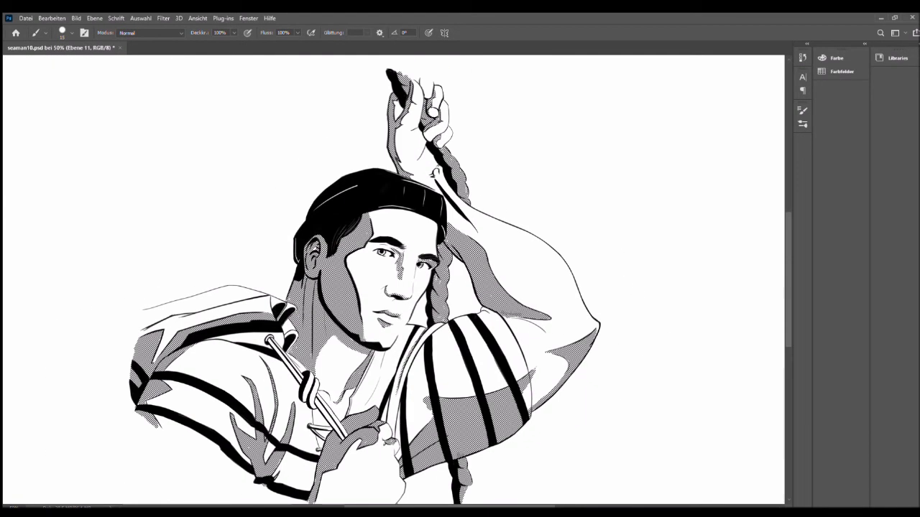
key("ctrl+plus")
key("ctrl+plus")
key("ctrl+plus")
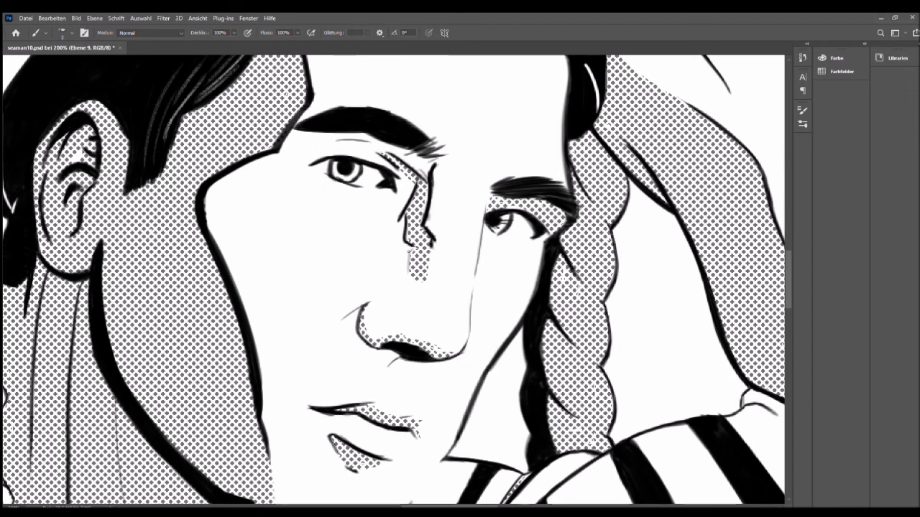
- Ink a bold line down the nose bridge, tidy it with the Eraser, then fit the page
left_click_drag(487, 198, 469, 349)
key("e")
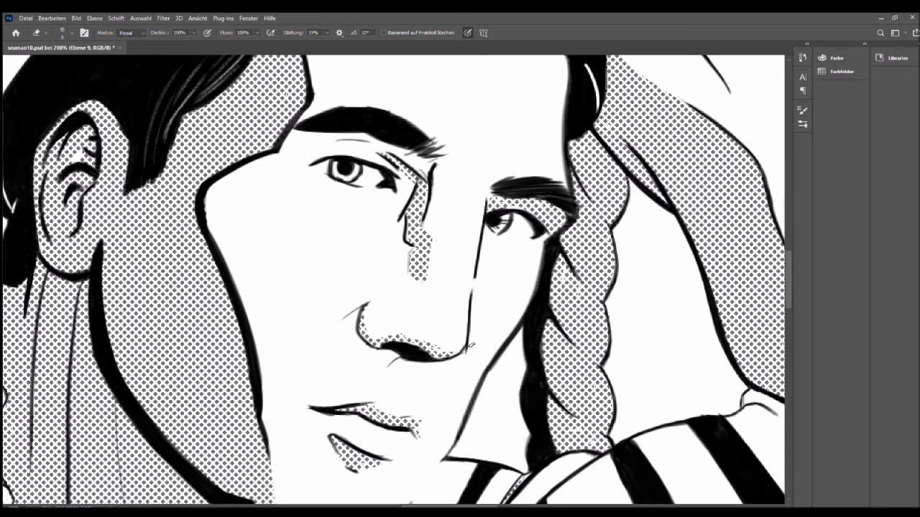
key("b")
key("ctrl+0")
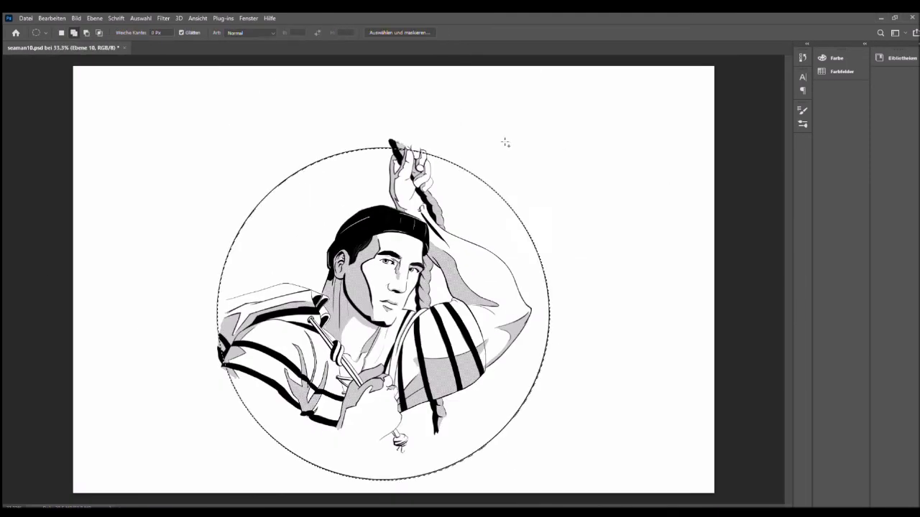
- Stroke the circle into a black ring and shift the figure and ring up-right
key("v")
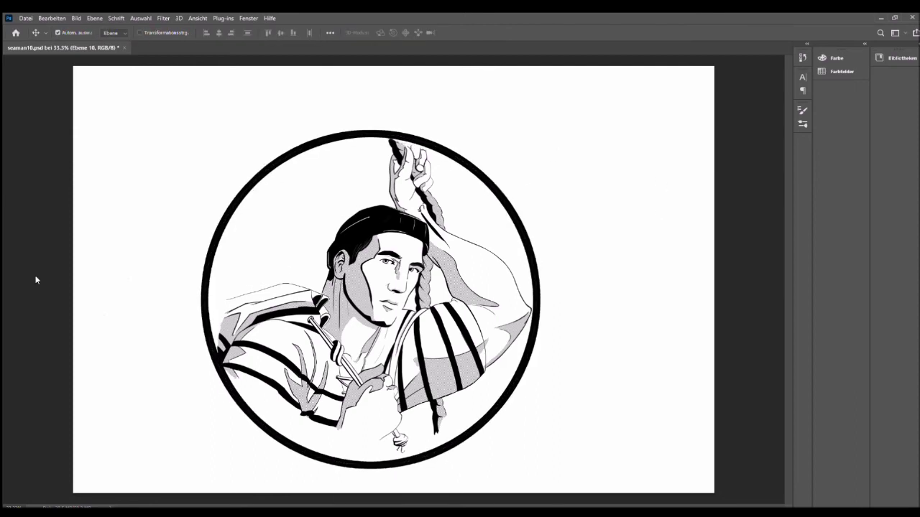
key("ctrl+alt+a")
left_click_drag(382, 220, 407, 188)
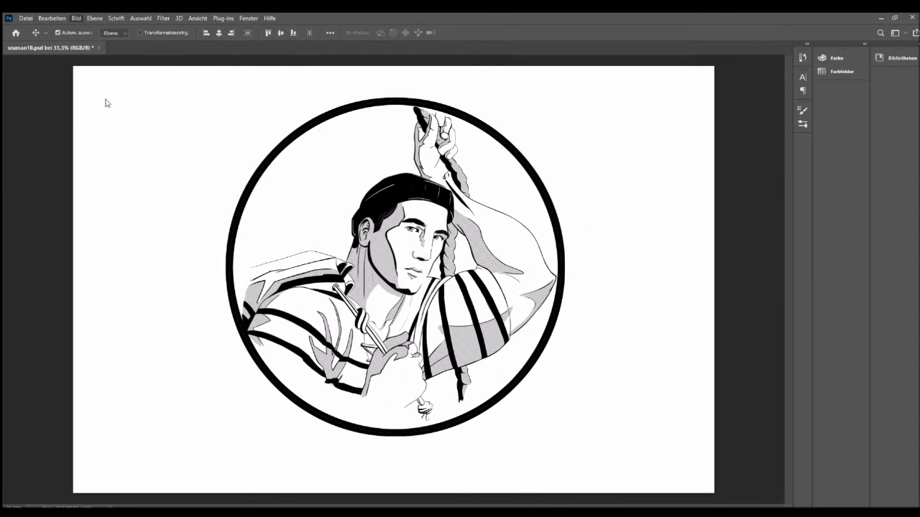
key("t")
left_click(147, 267)
- Type FISHERMAN'S and select the whole text
type("FISH")
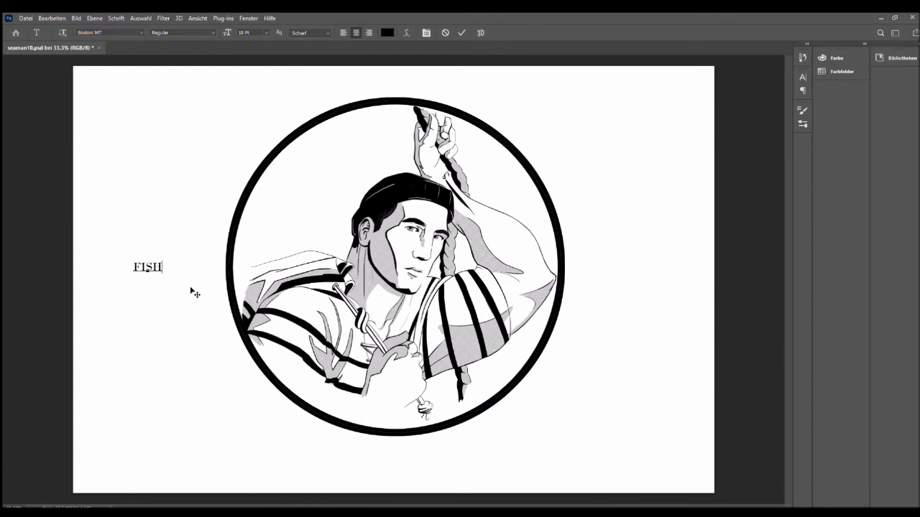
type("ERMAN'S")
key("ctrl+a")
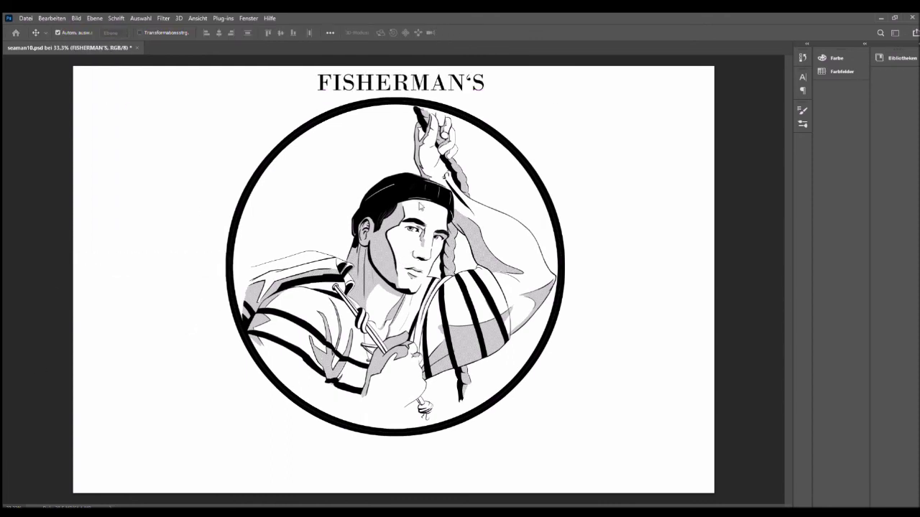
left_click_drag(223, 339, 223, 361)
- Select the entire canvas and fill the empty bands with white
key("ctrl+minus")
key("m")
key("ctrl+a")
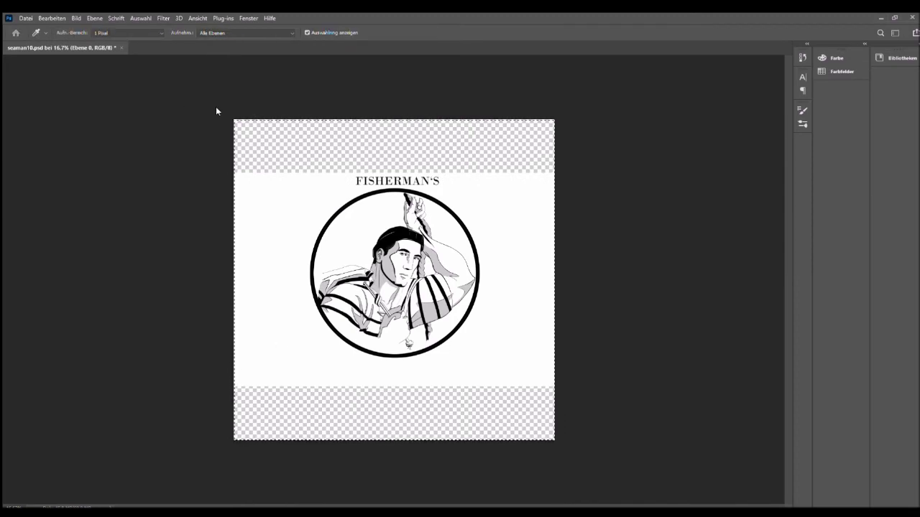
key("ctrl+BackSpace")
key("ctrl+plus")
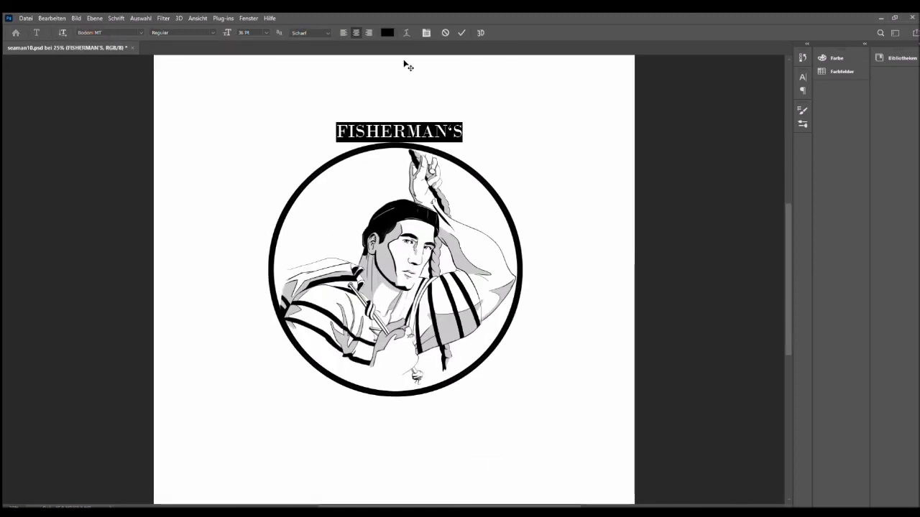
- Arc-warp FISHERMAN'S, enlarge it to 76 Pt and position it over the ring
key("ctrl+Return")
key("v")
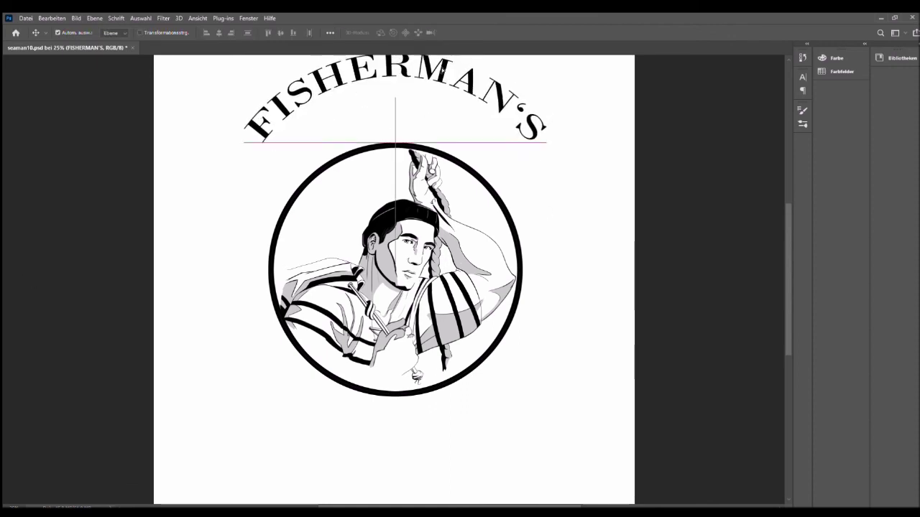
key("t")
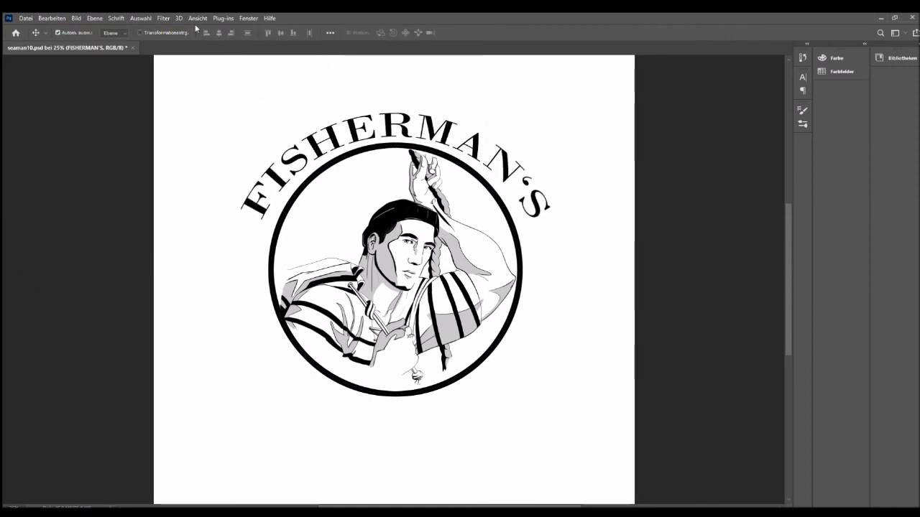
double_click(271, 175)
key("ctrl+shift+period")
key("ctrl+Return")
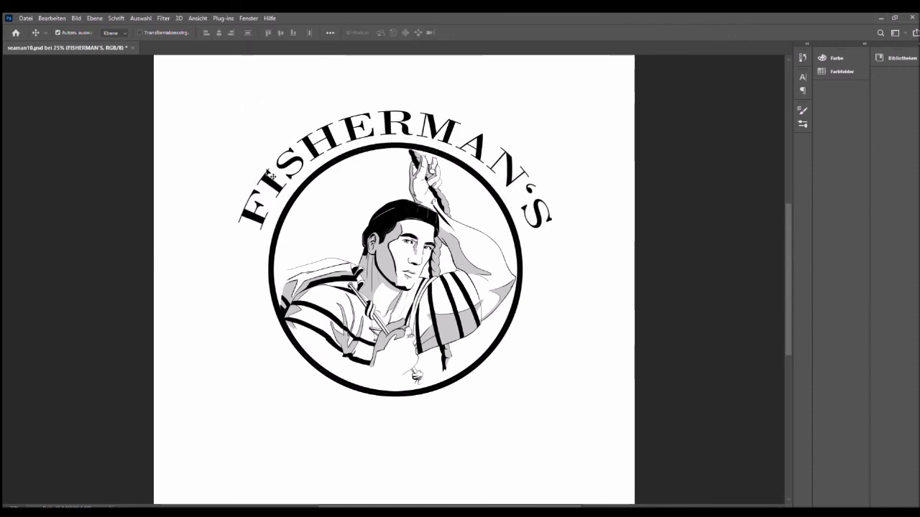
key("t")
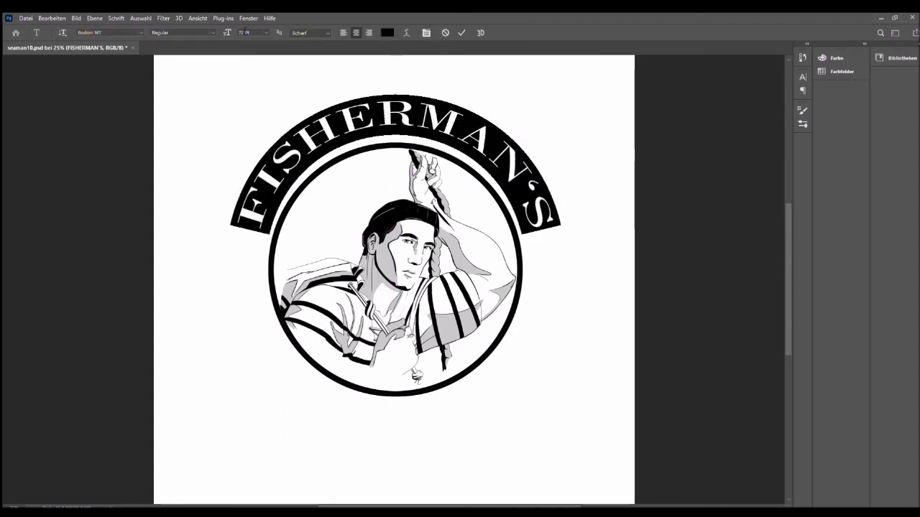
key("ctrl+shift+period")
key("ctrl+shift+period")
key("ctrl+Return")
key("t")
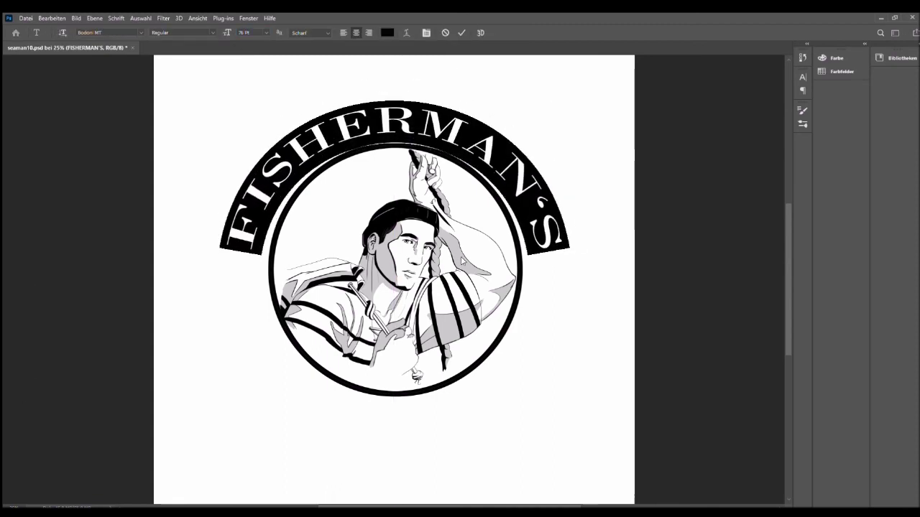
key("o")
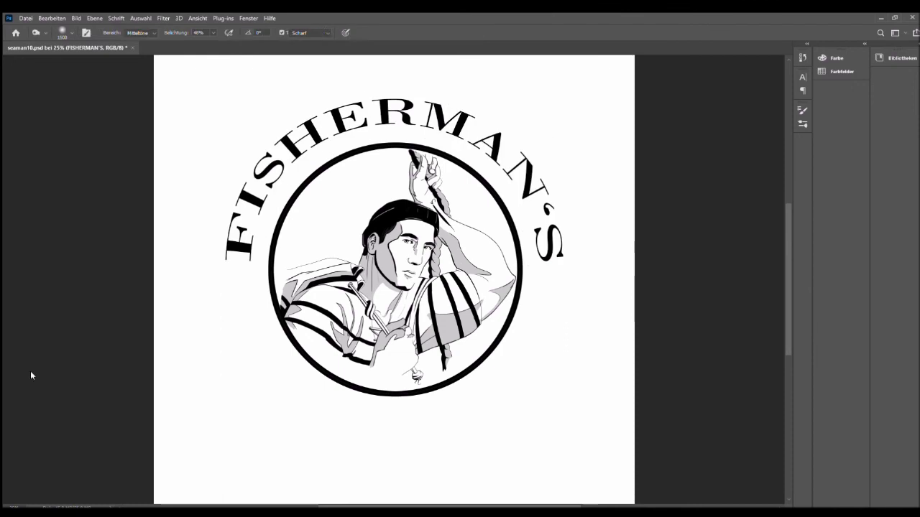
key("v")
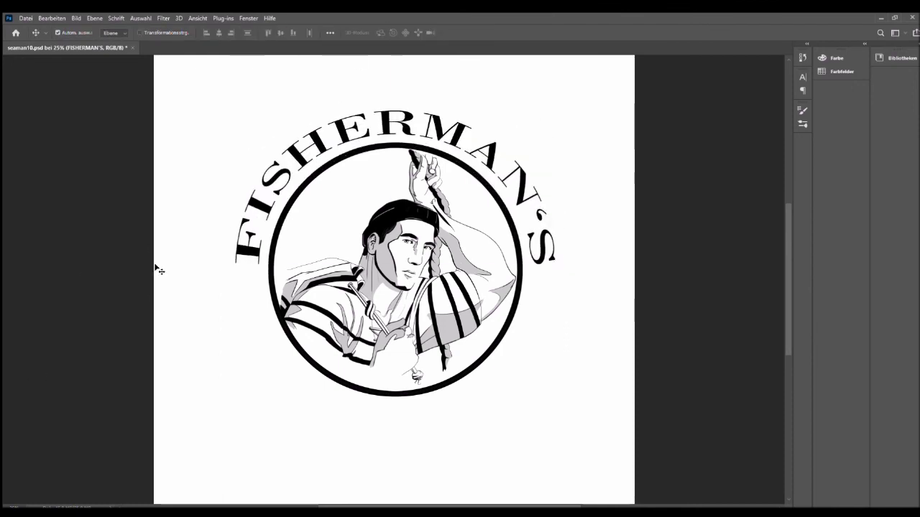
- Type STRENGTH below the ring, arc it, and move it under the ring's bottom edge
key("t")
left_click(381, 438)
type("STRENGTH")
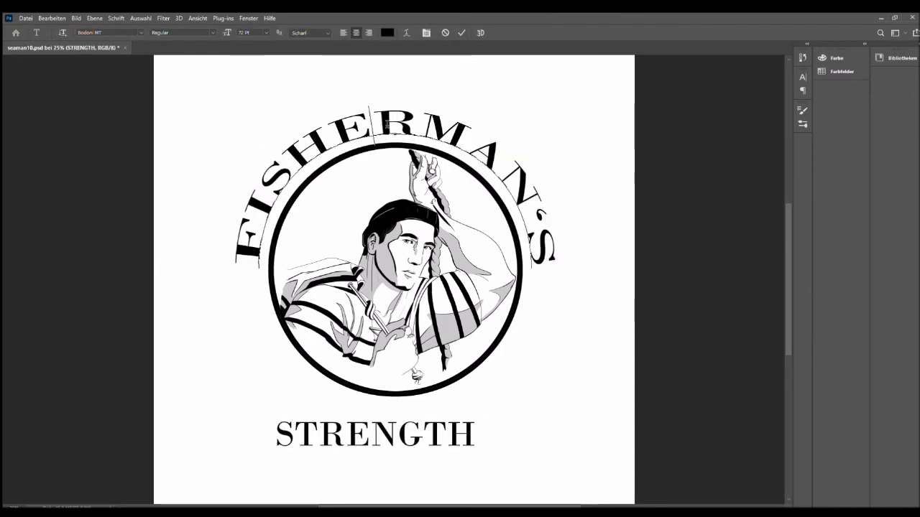
key("ctrl+a")
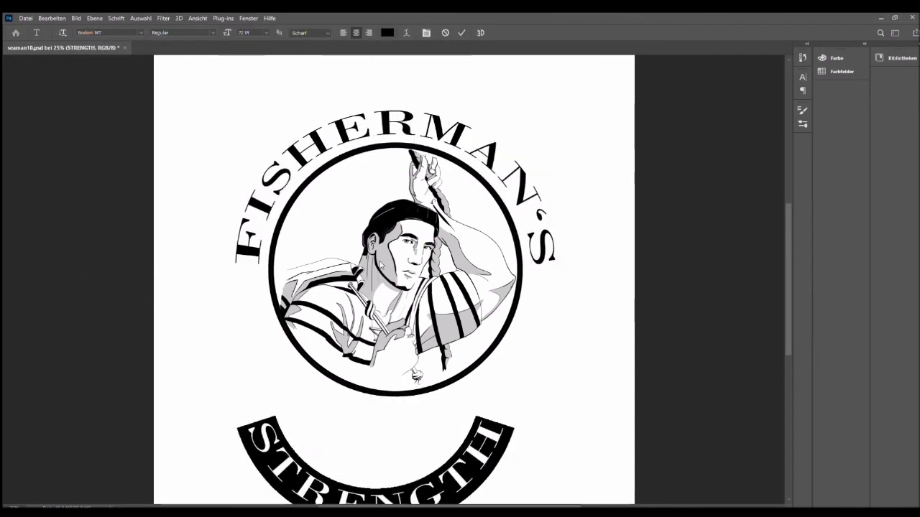
left_click_drag(409, 487, 411, 419)
key("ctrl+Return")
key("v")
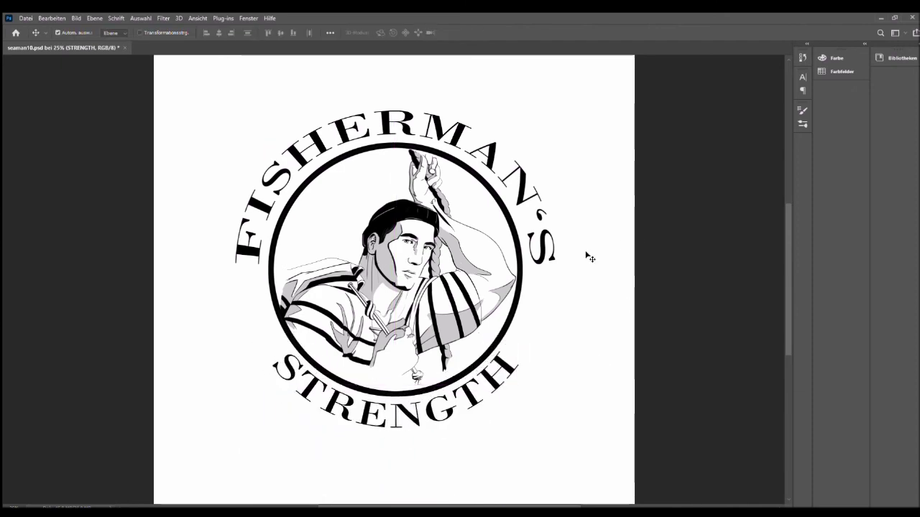